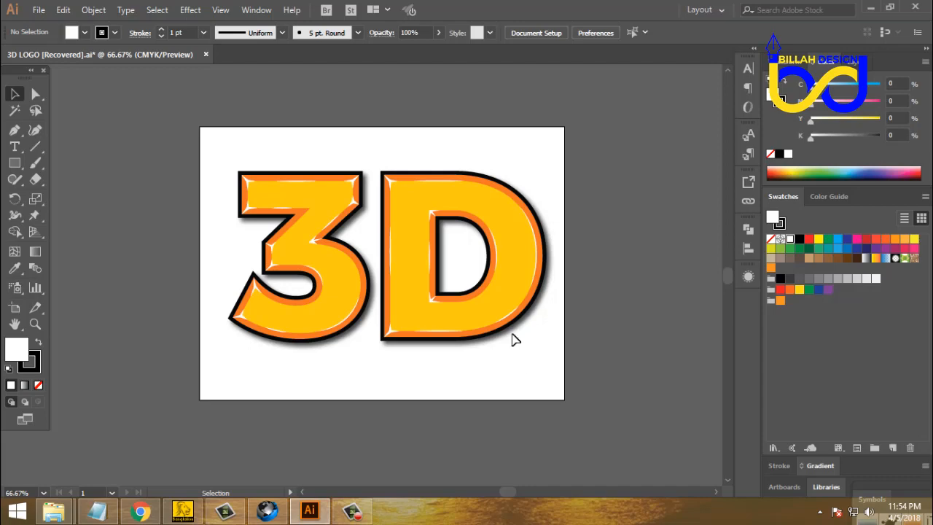
# - Move the entire finished 3D logo off the artboard to its left, leaving the artboard empty
pyautogui.hscroll(-1, 466, 257)
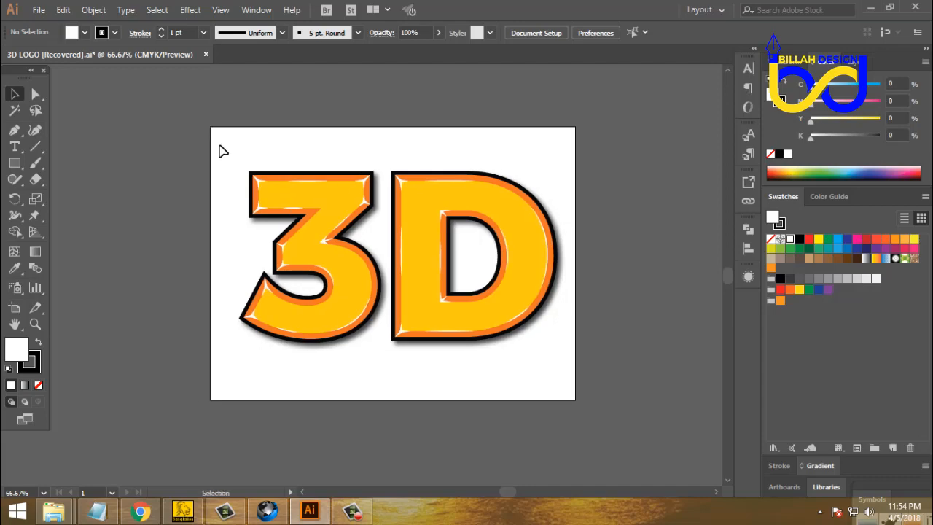
pyautogui.moveTo(219, 151); pyautogui.dragTo(574, 373)
pyautogui.moveTo(532, 277); pyautogui.dragTo(182, 216)
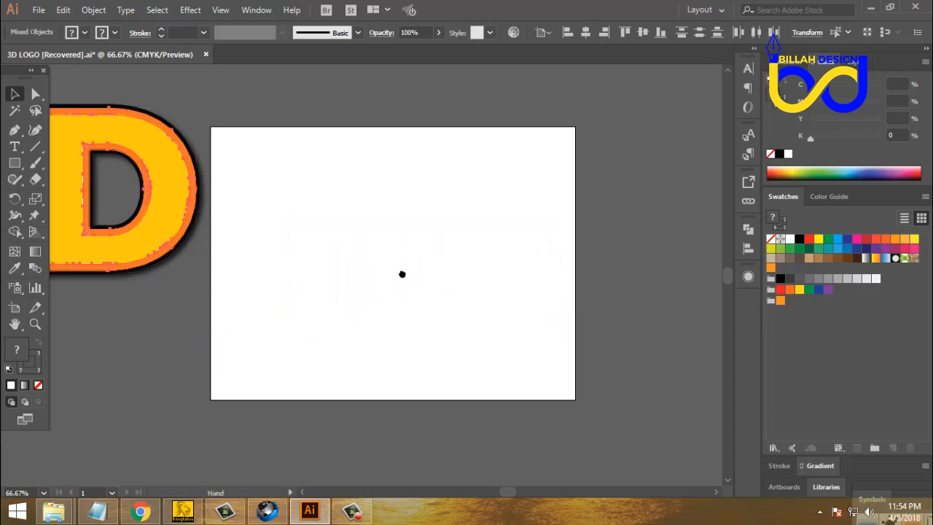
pyautogui.hscroll(-3, 401, 273)
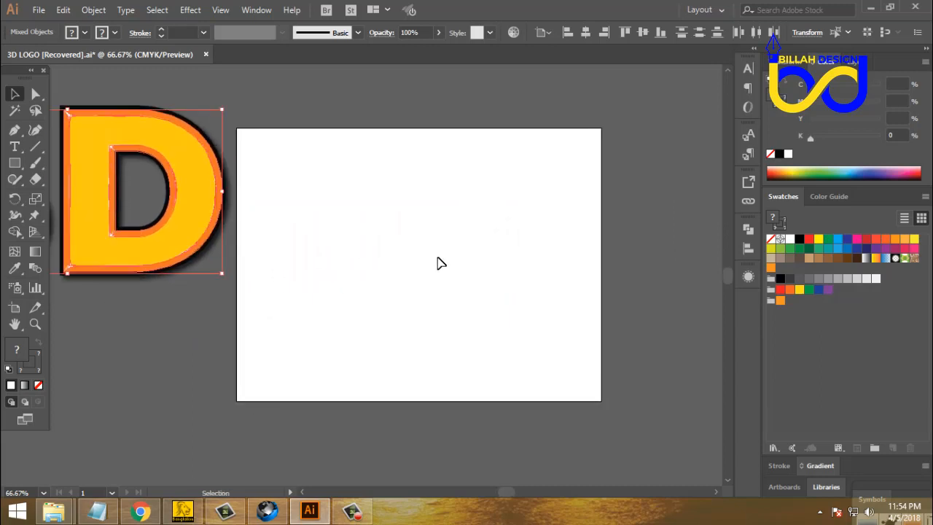
pyautogui.moveTo(416, 248); pyautogui.dragTo(447, 263)
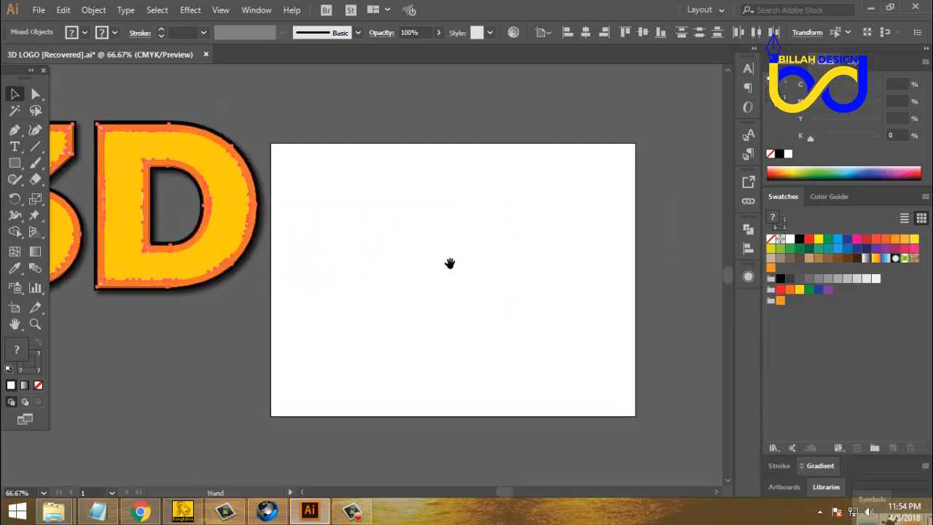
pyautogui.click(487, 297)
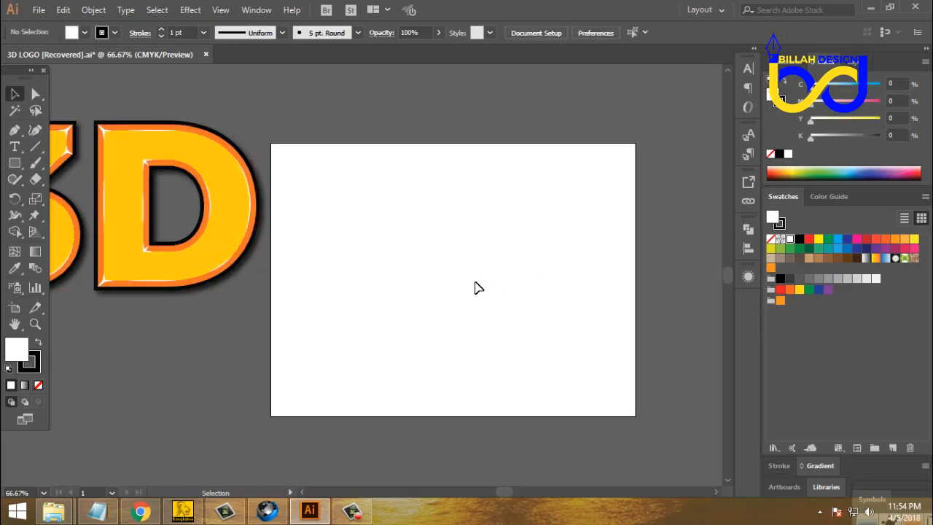
pyautogui.moveTo(471, 283); pyautogui.dragTo(418, 250)
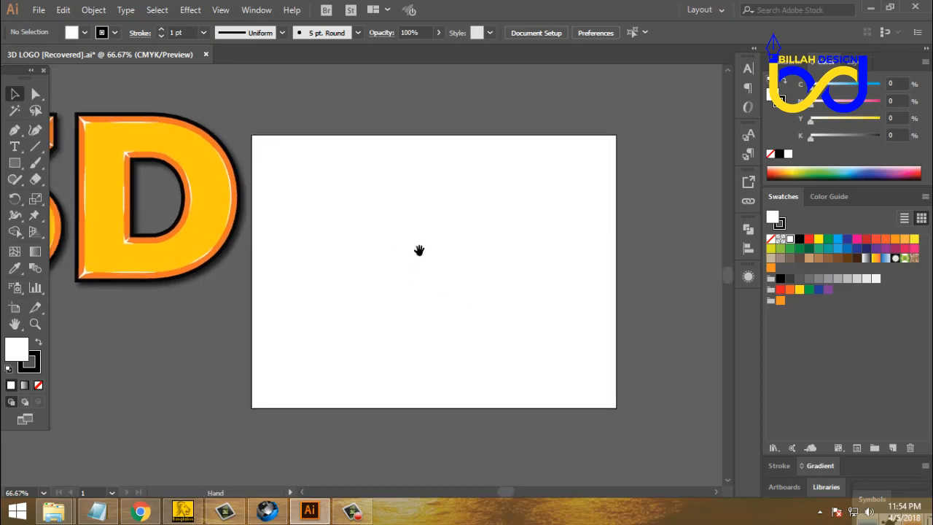
# - Add the text "3d" on the empty artboard and enlarge it to about 147.5 pt
pyautogui.click(16, 147)
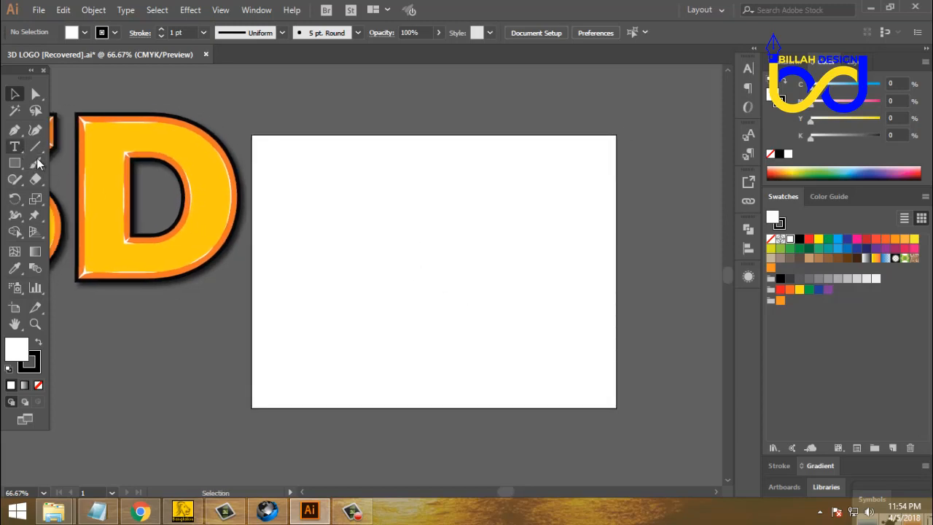
pyautogui.click(421, 247)
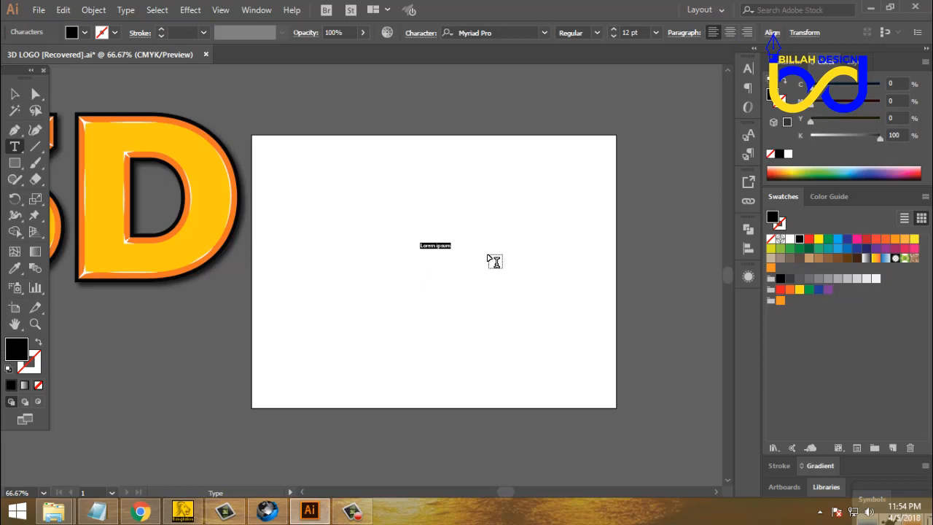
pyautogui.write('3')
pyautogui.click(16, 95)
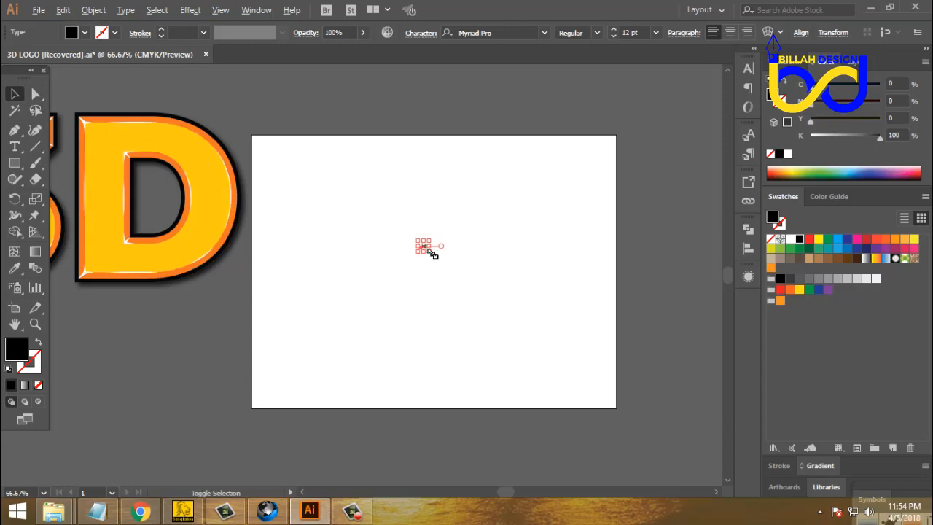
pyautogui.moveTo(430, 252); pyautogui.dragTo(539, 325)
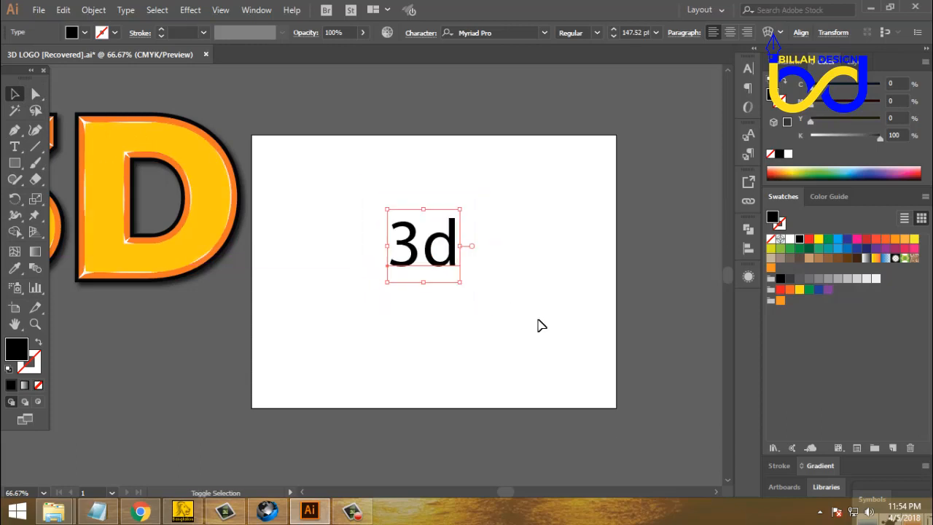
pyautogui.click(542, 328)
pyautogui.moveTo(514, 271); pyautogui.dragTo(506, 267)
pyautogui.moveTo(493, 196); pyautogui.dragTo(371, 302)
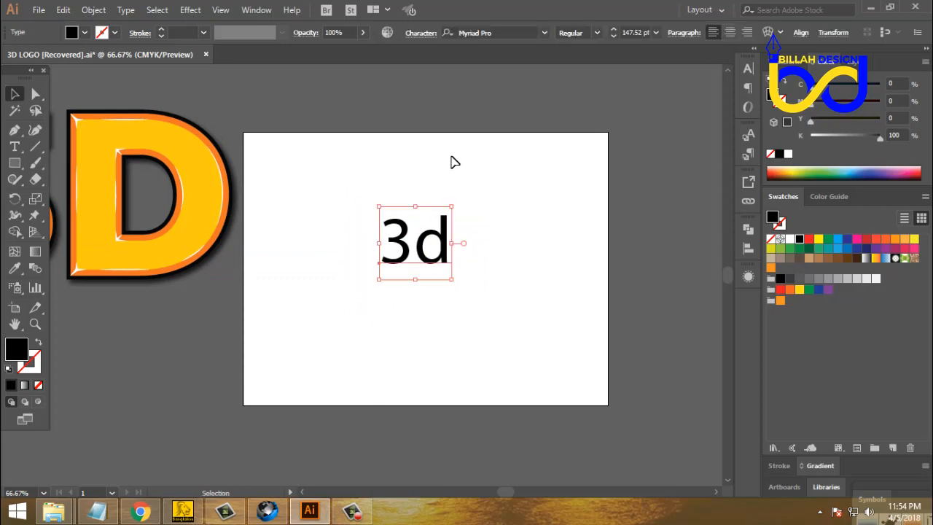
# - Set the "3d" text in Montserrat Black and shift it slightly down and right on the artboard
pyautogui.click(544, 33)
pyautogui.click(523, 86)
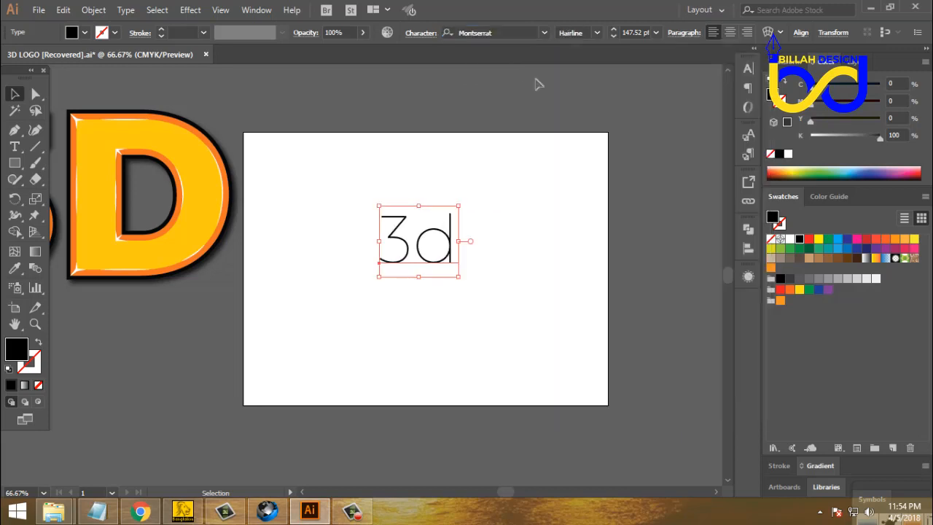
pyautogui.click(596, 33)
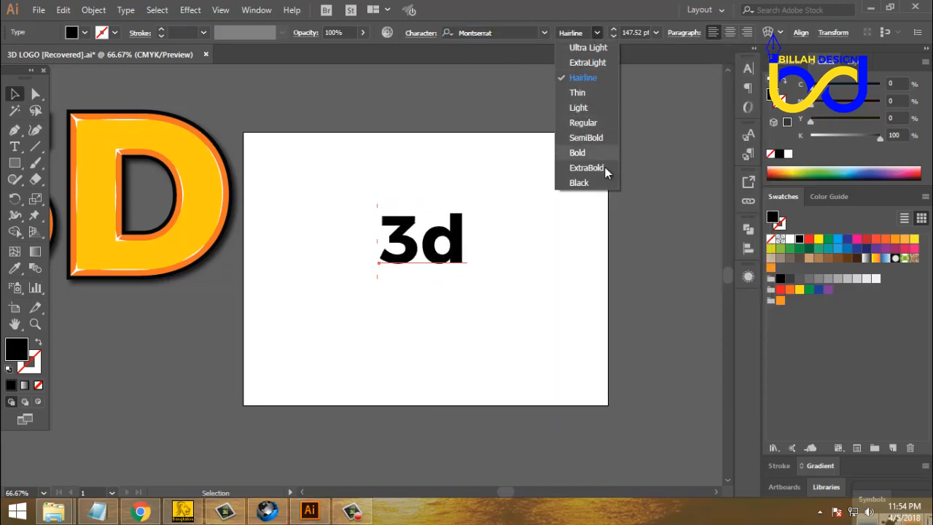
pyautogui.click(580, 183)
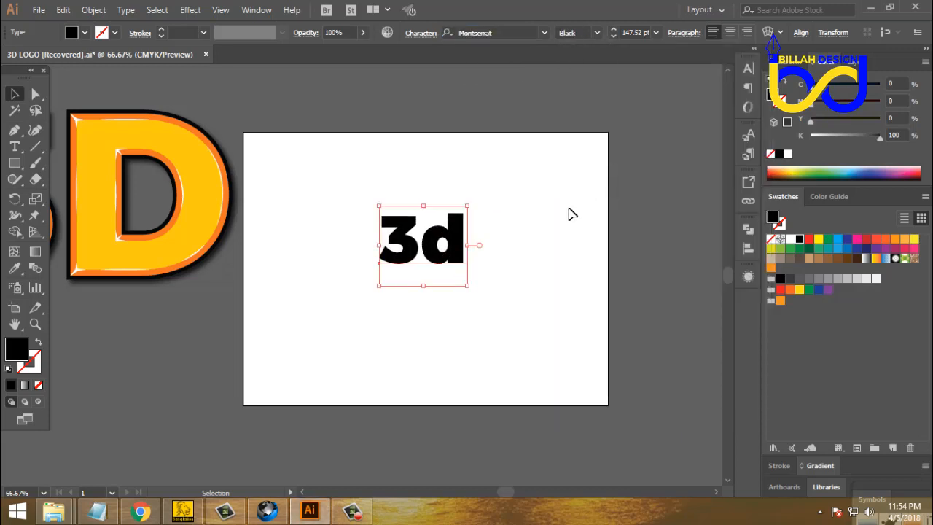
pyautogui.click(508, 269)
pyautogui.moveTo(460, 243); pyautogui.dragTo(474, 255)
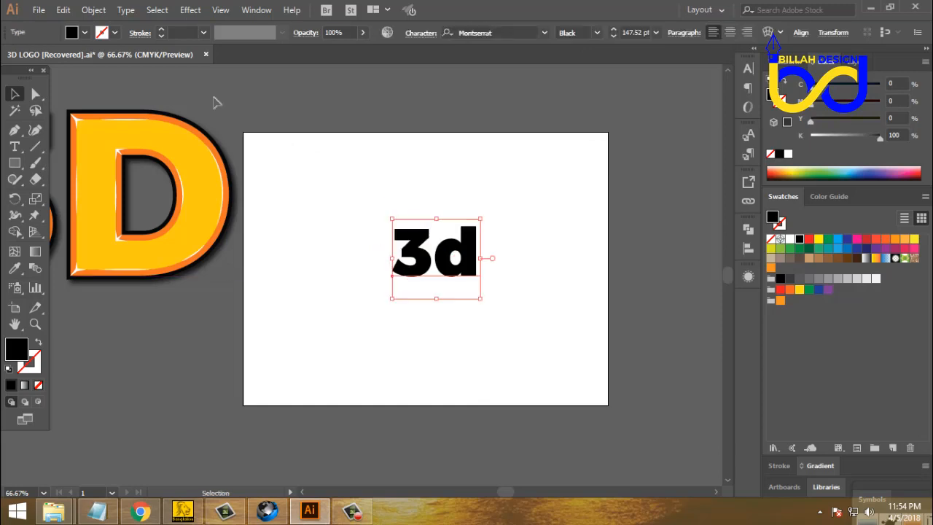
# - Change the "3d" text to uppercase and shift it slightly up and left
pyautogui.click(125, 10)
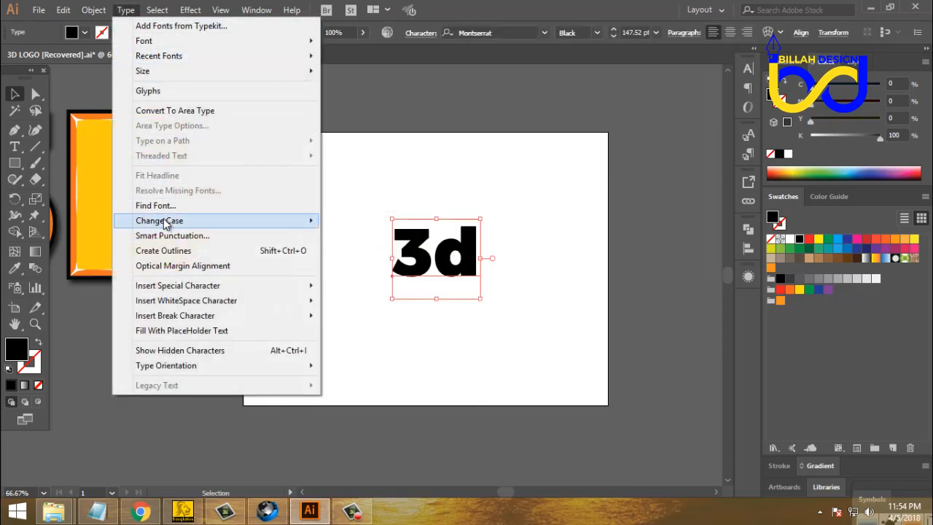
pyautogui.moveTo(229, 223)
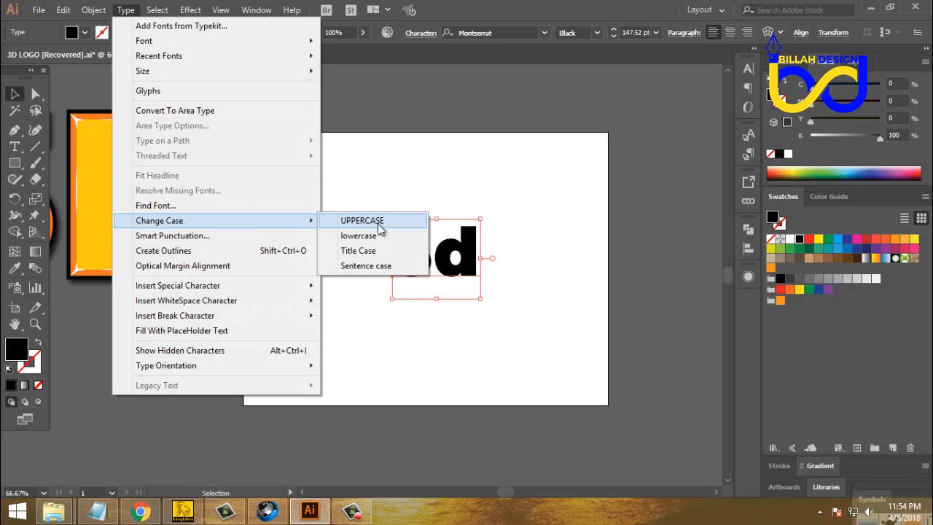
pyautogui.click(380, 223)
pyautogui.click(474, 306)
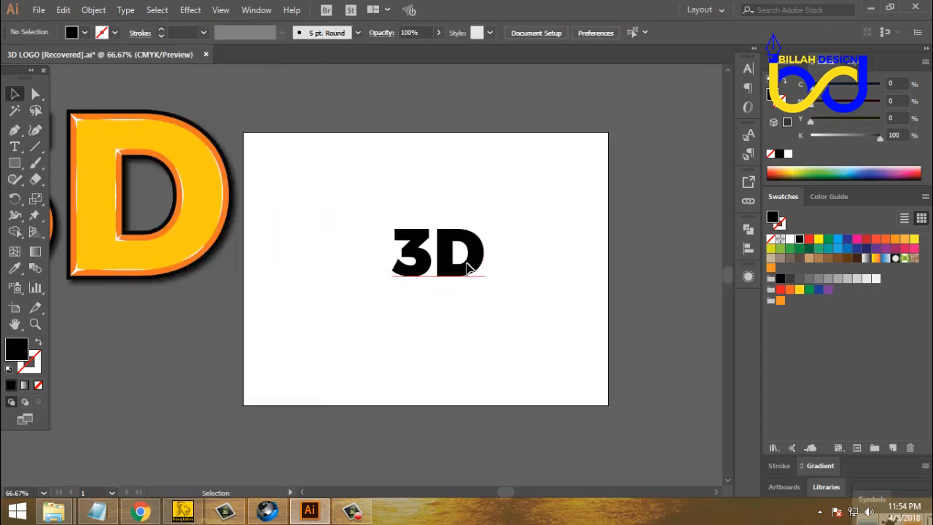
pyautogui.moveTo(473, 249); pyautogui.dragTo(462, 235)
# - Convert the 3D text to outlines and ungroup it into separate letter shapes
pyautogui.rightClick(462, 235)
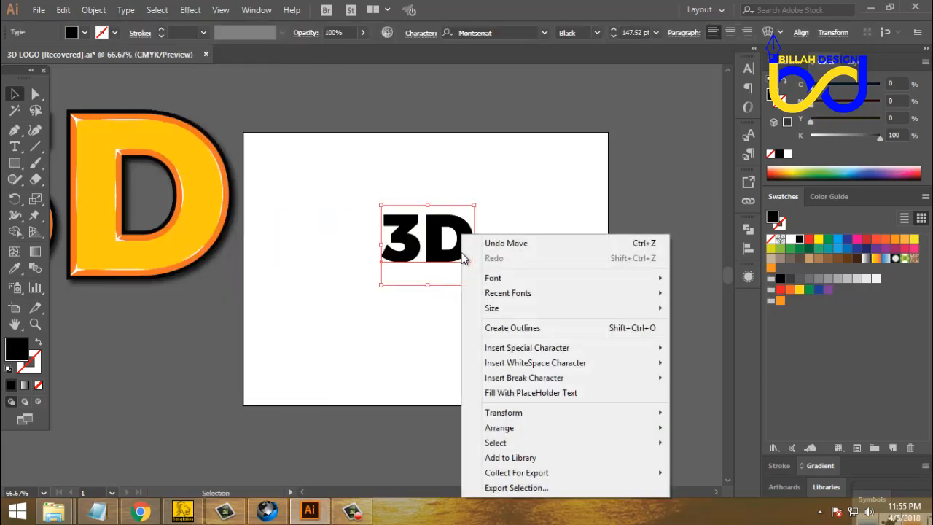
pyautogui.click(525, 328)
pyautogui.rightClick(477, 230)
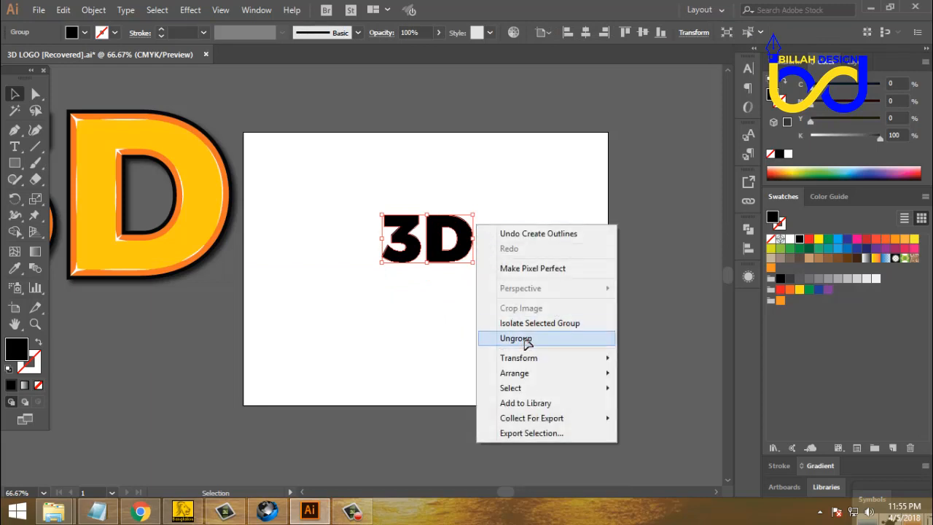
pyautogui.click(525, 339)
pyautogui.click(493, 333)
pyautogui.moveTo(315, 247); pyautogui.dragTo(381, 271)
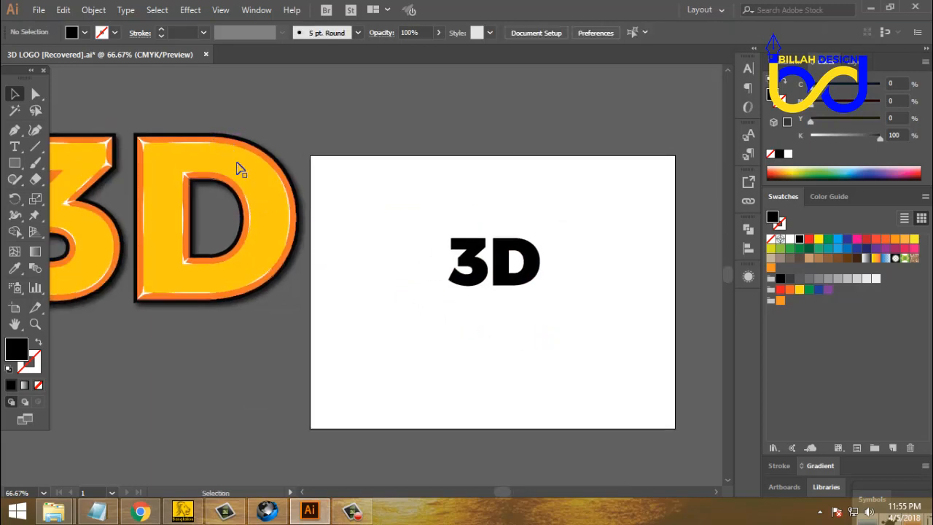
pyautogui.click(475, 271)
pyautogui.click(536, 331)
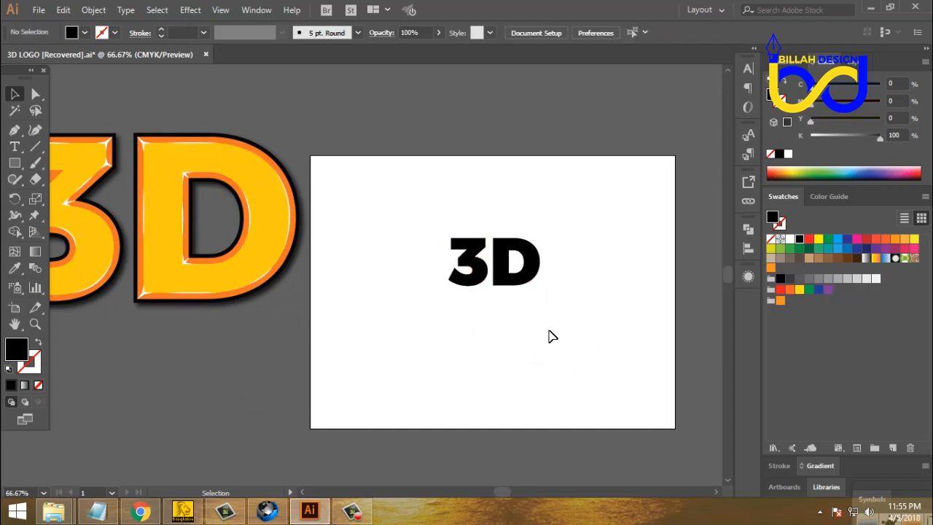
# - Offset the paths of both black letters by -6 px with Miter joins and a miter limit of 4
pyautogui.hotkey('ctrl', '+')
pyautogui.hotkey('ctrl', '+')
pyautogui.moveTo(634, 352); pyautogui.dragTo(321, 313)
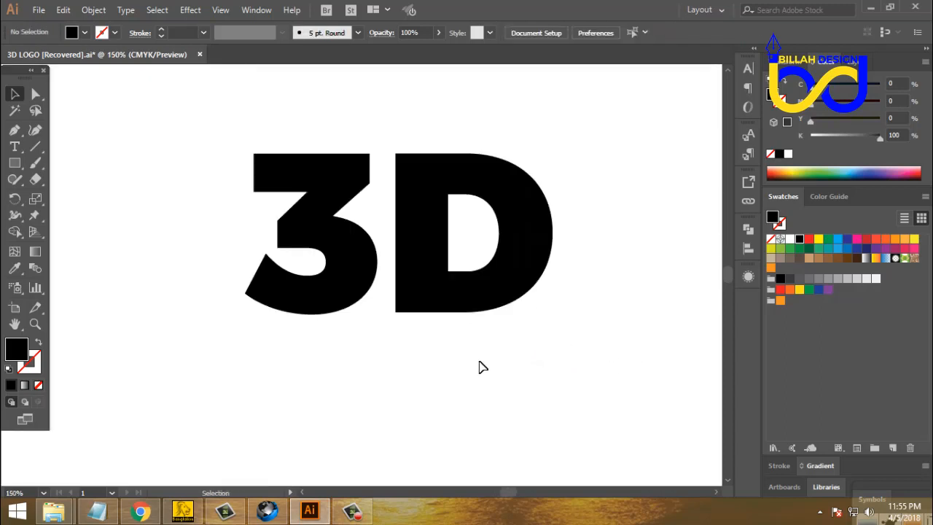
pyautogui.moveTo(225, 121); pyautogui.dragTo(545, 352)
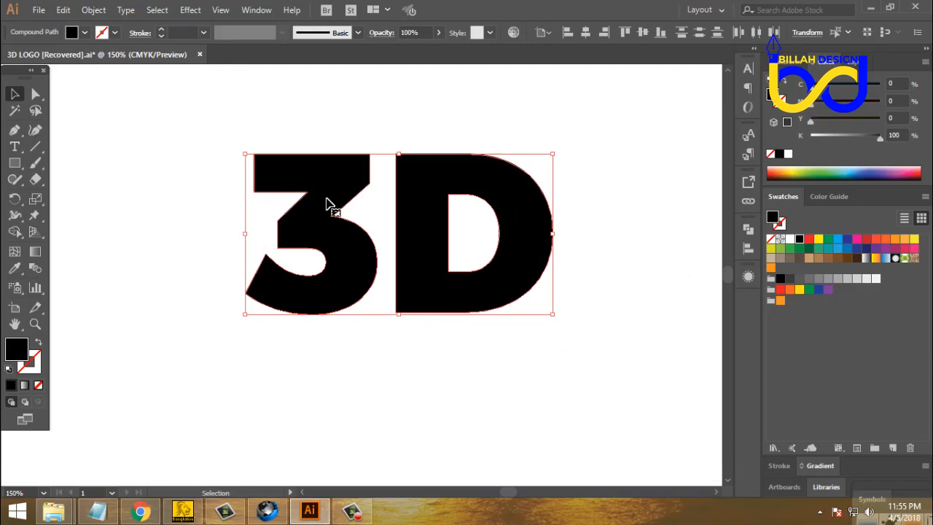
pyautogui.click(94, 9)
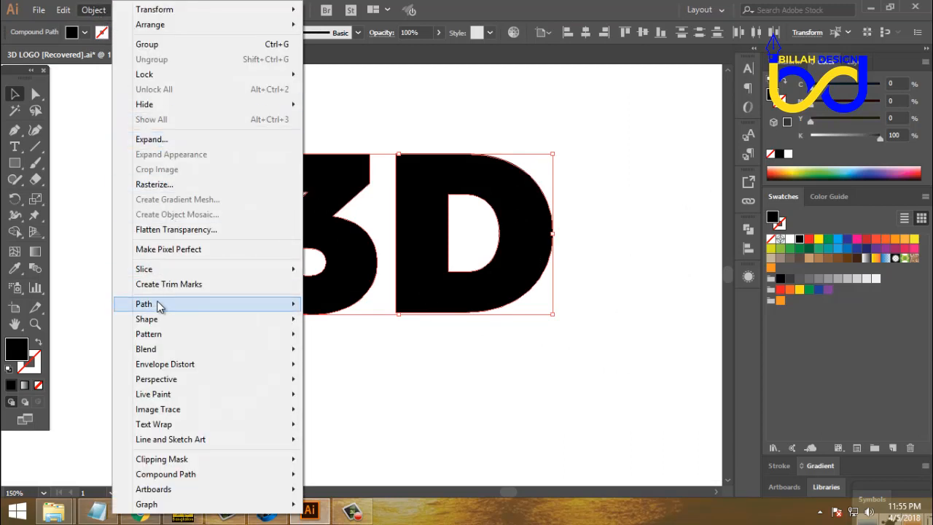
pyautogui.moveTo(160, 306)
pyautogui.click(358, 354)
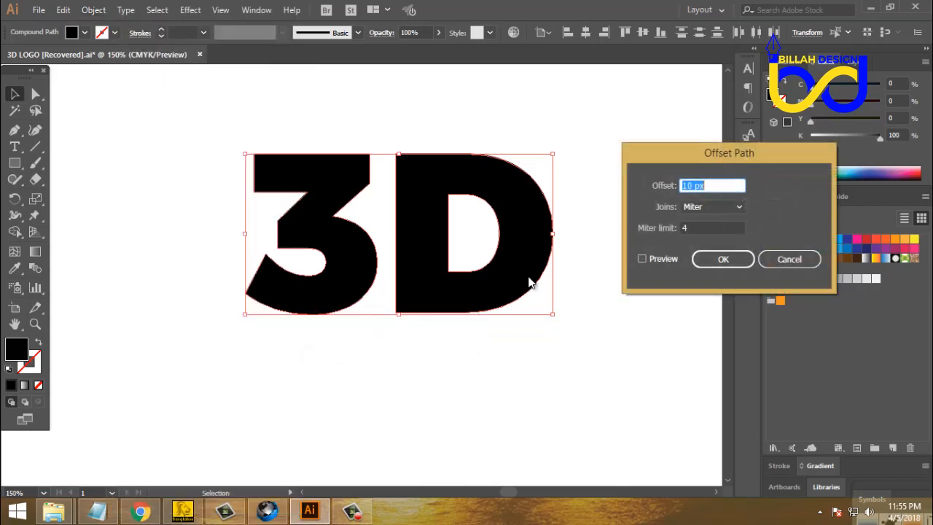
pyautogui.moveTo(656, 149); pyautogui.dragTo(657, 132)
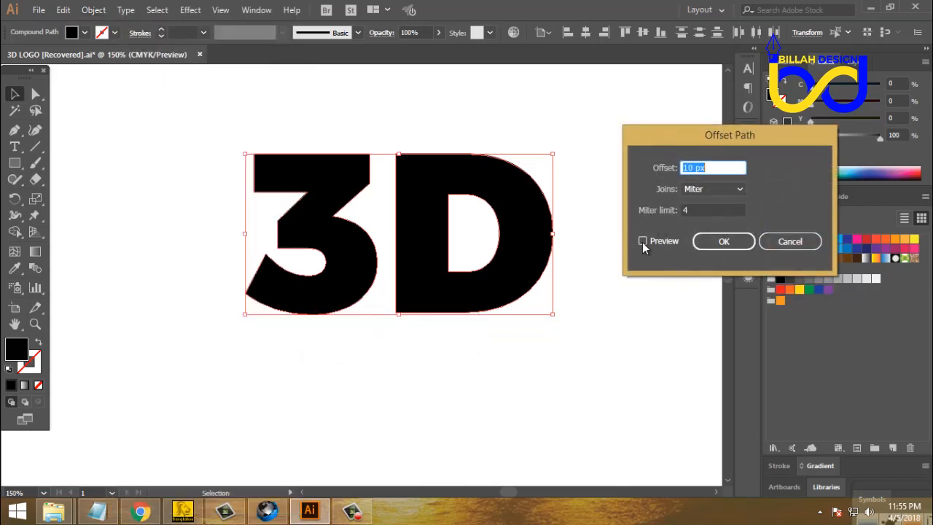
pyautogui.click(642, 241)
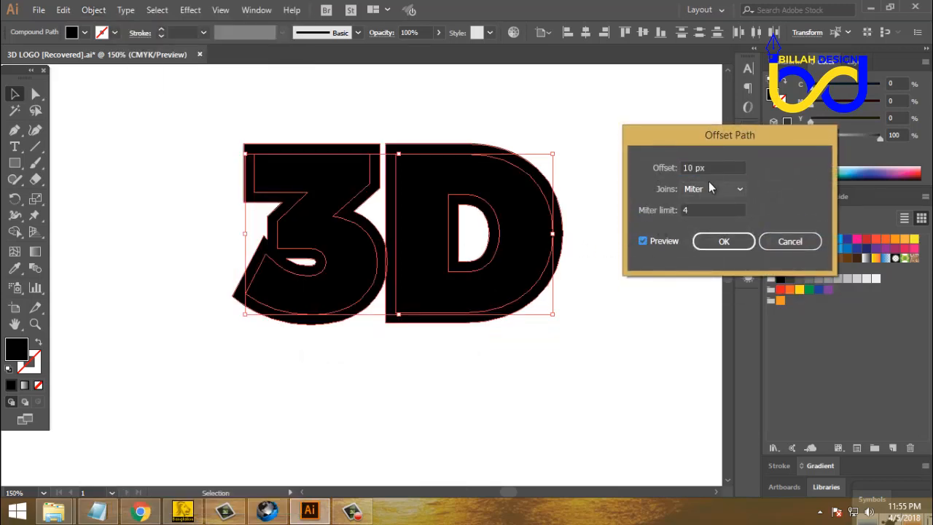
pyautogui.scroll(-4, 705, 167)
pyautogui.scroll(-3, 705, 167)
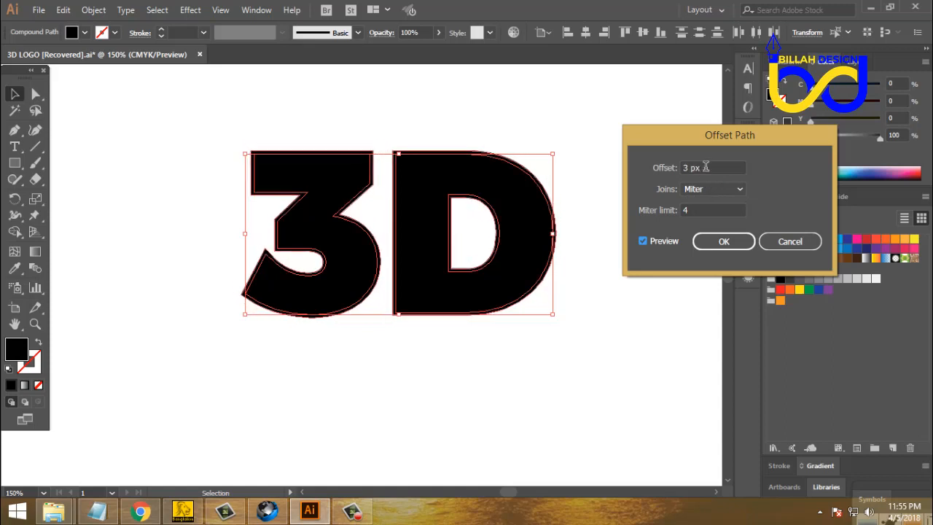
pyautogui.scroll(-2, 706, 167)
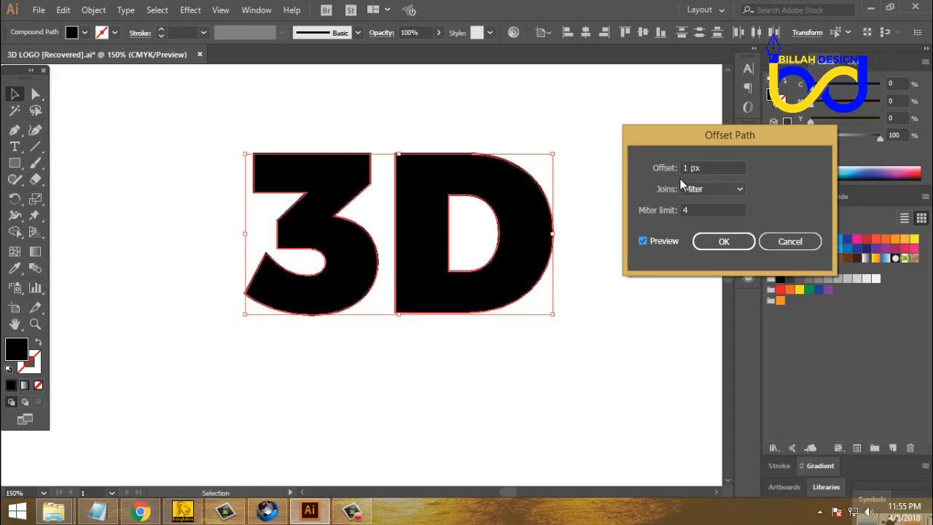
pyautogui.scroll(-6, 707, 167)
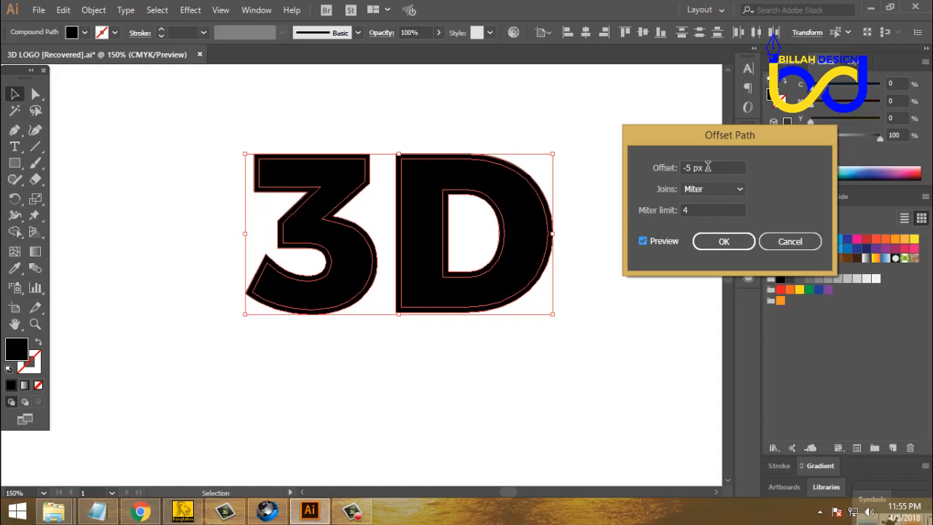
pyautogui.scroll(-1, 707, 167)
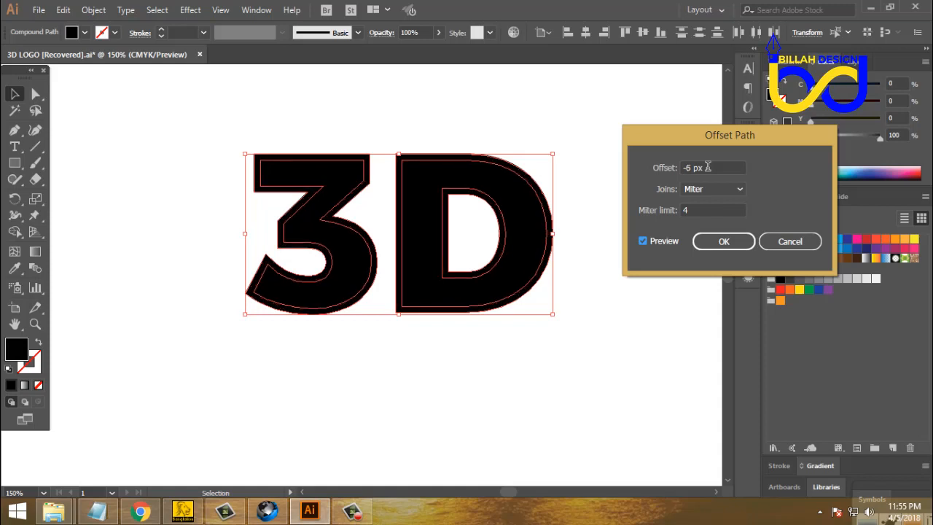
pyautogui.click(722, 241)
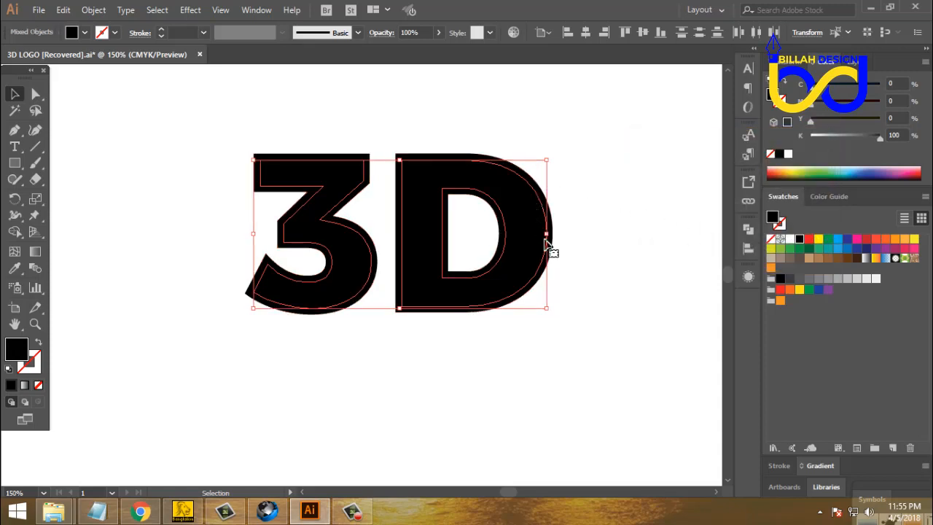
# - Fill the inset letter shapes with the yellow sampled from the face of the finished logo's D
pyautogui.hotkey('ctrl', '-')
pyautogui.hotkey('ctrl', '-')
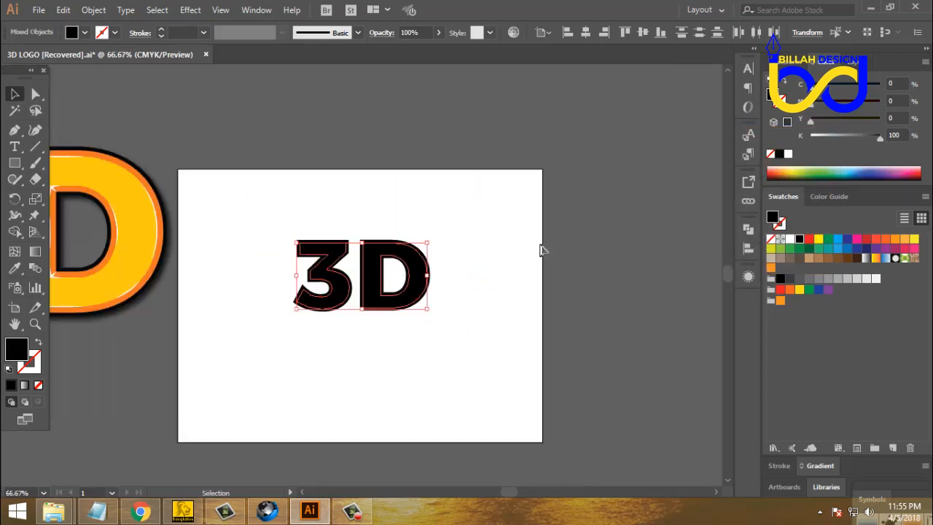
pyautogui.click(14, 268)
pyautogui.click(115, 179)
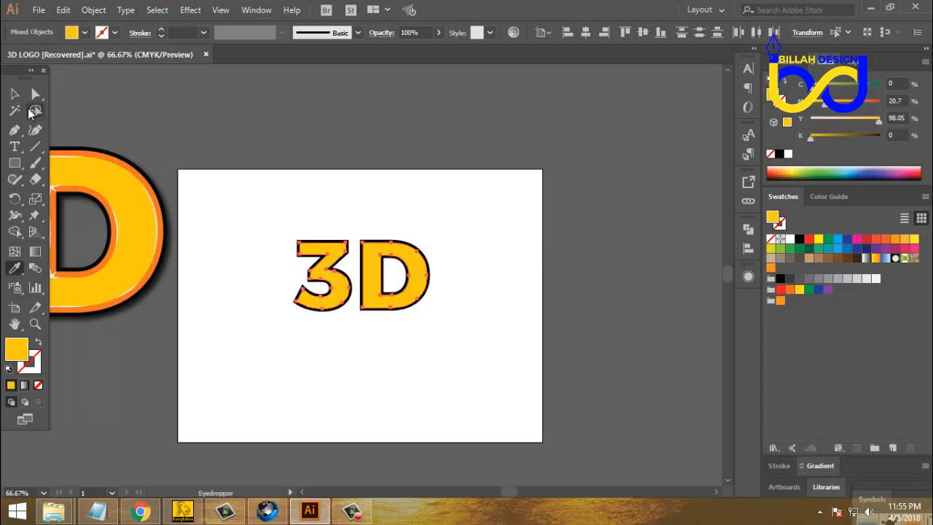
# - Offset the paths of both black letters outward by 4 px with Miter joins and a miter limit of 4
pyautogui.click(15, 93)
pyautogui.click(437, 367)
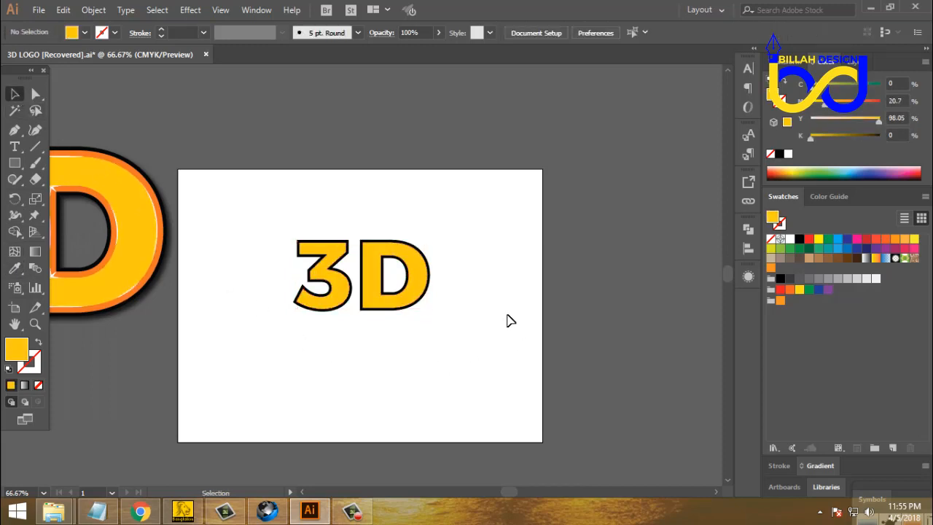
pyautogui.hotkey('ctrl', '+')
pyautogui.hotkey('ctrl', '+')
pyautogui.hotkey('ctrl', '+')
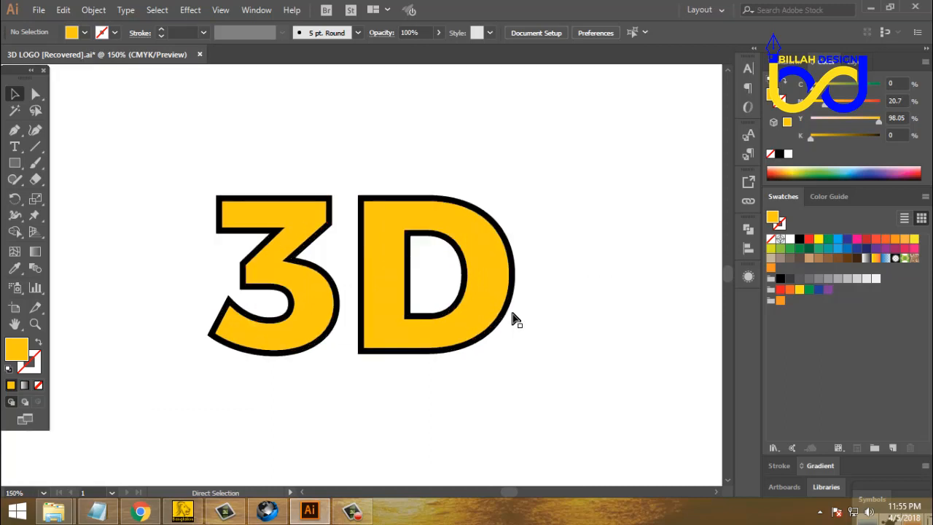
pyautogui.moveTo(468, 251); pyautogui.dragTo(480, 272)
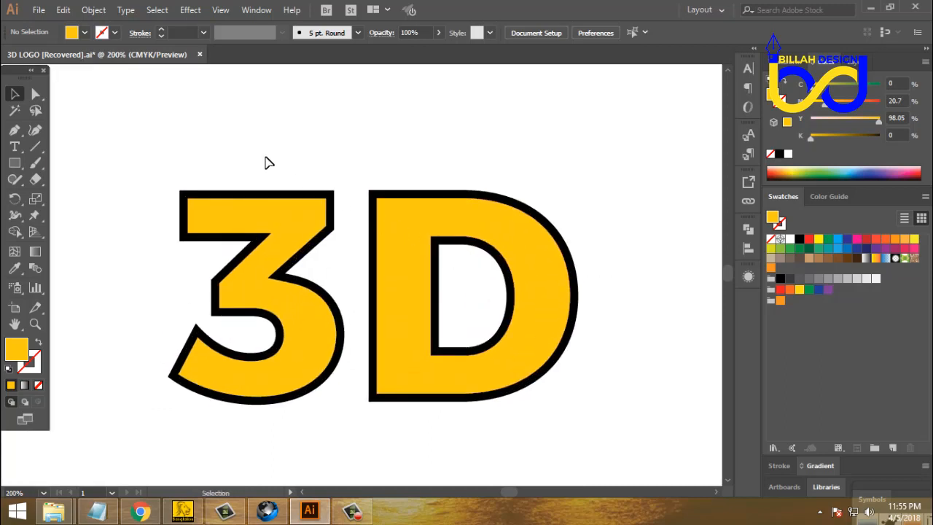
pyautogui.moveTo(210, 131); pyautogui.dragTo(438, 196)
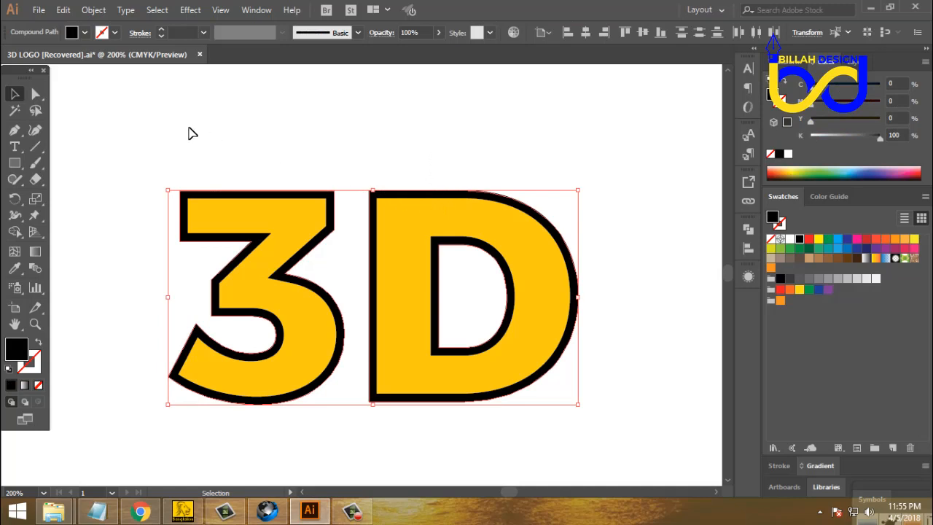
pyautogui.click(94, 9)
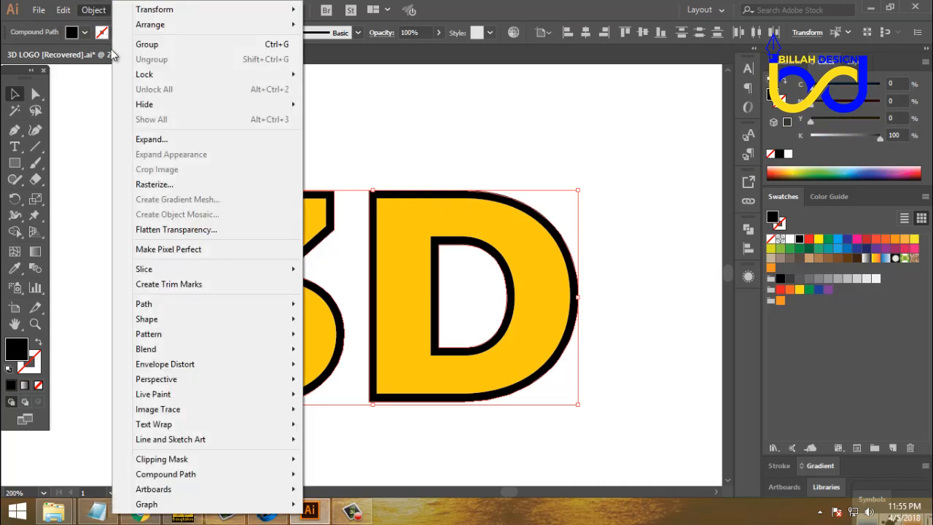
pyautogui.moveTo(229, 305)
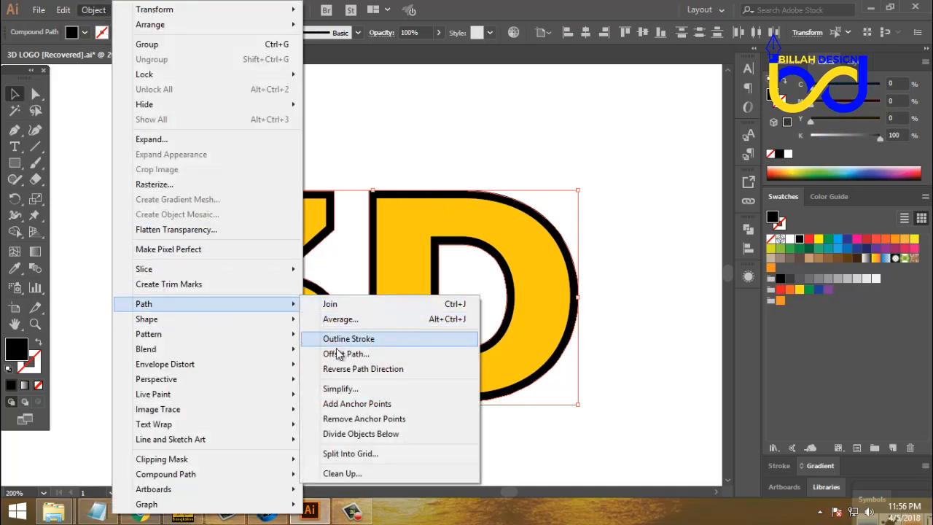
pyautogui.click(340, 354)
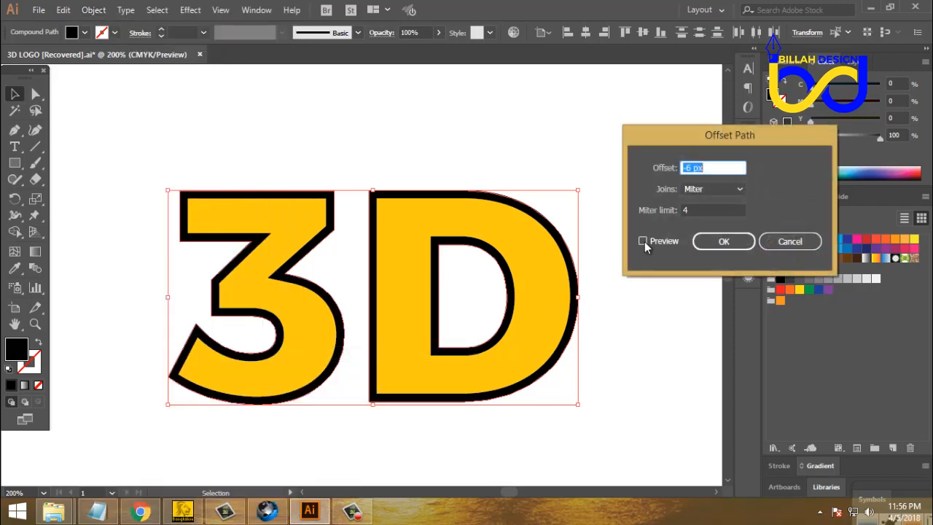
pyautogui.click(644, 241)
pyautogui.scroll(2, 695, 167)
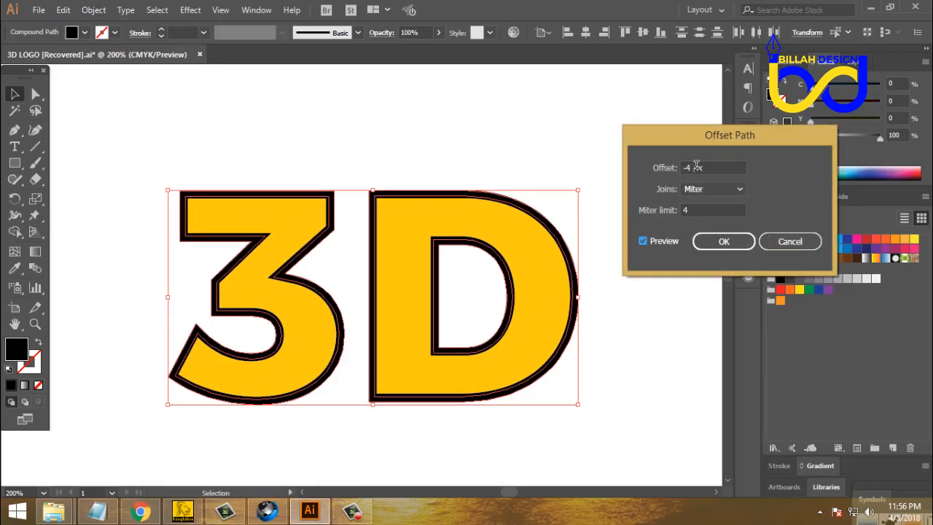
pyautogui.scroll(5, 696, 166)
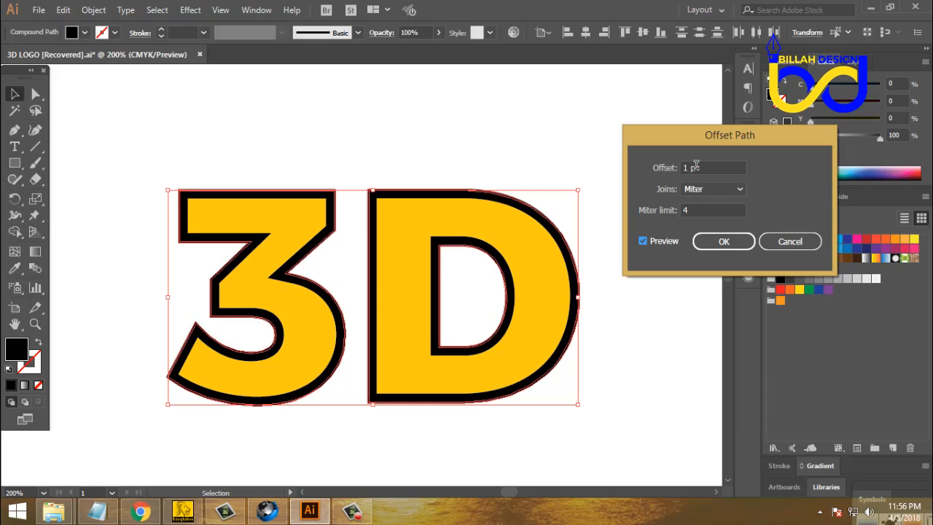
pyautogui.scroll(3, 696, 166)
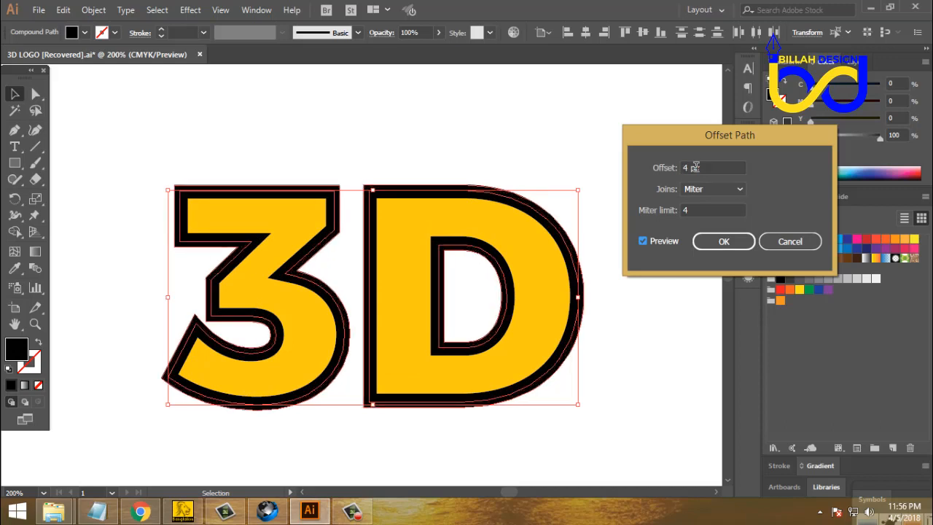
pyautogui.scroll(-1, 696, 166)
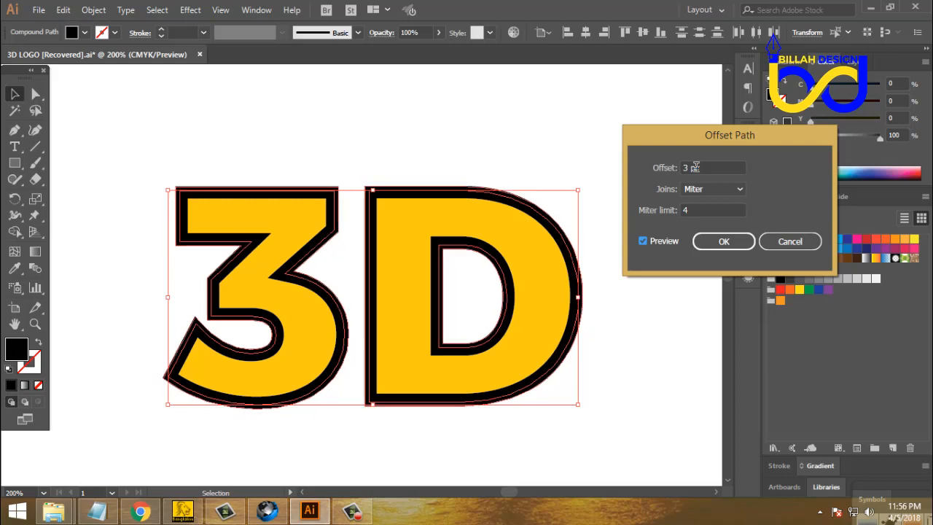
pyautogui.scroll(1, 696, 166)
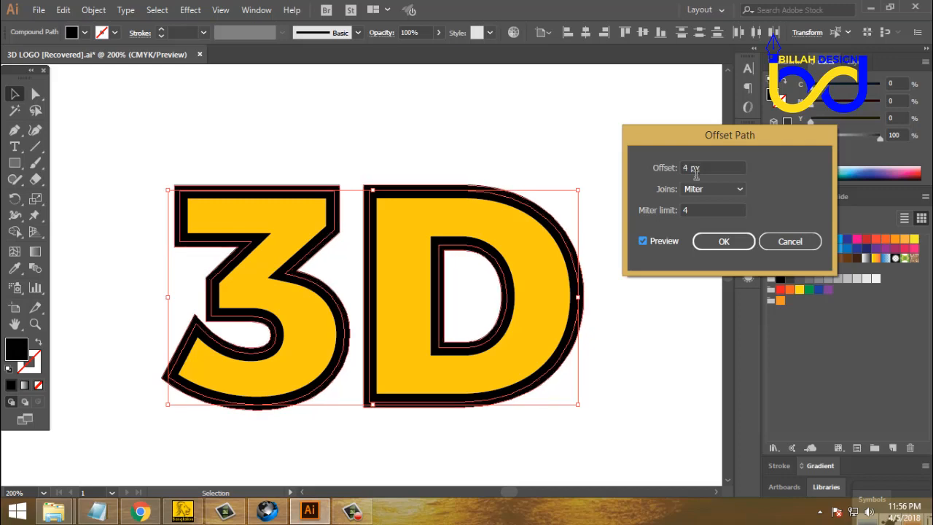
pyautogui.click(713, 241)
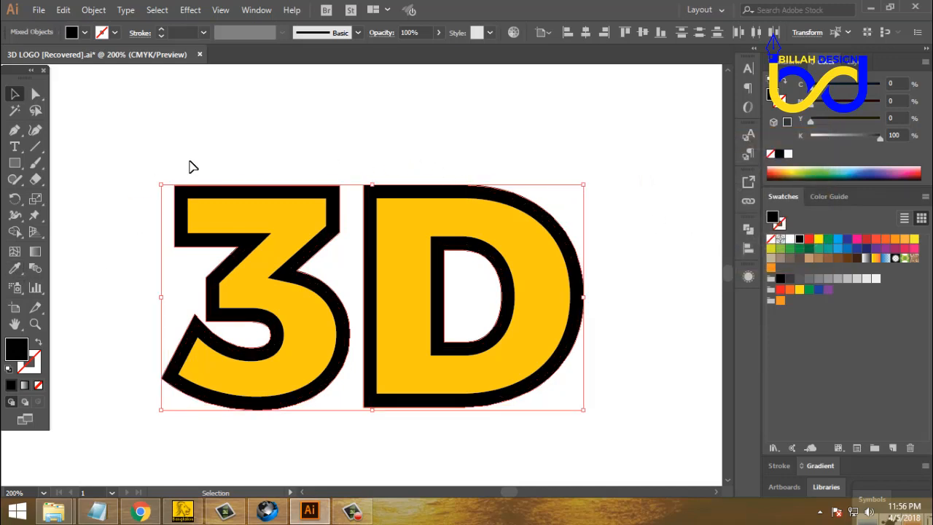
# - Fill the outer offset shapes of both letters with the 60% black grey swatch and deselect them
pyautogui.press('space')
pyautogui.moveTo(180, 152); pyautogui.dragTo(227, 183)
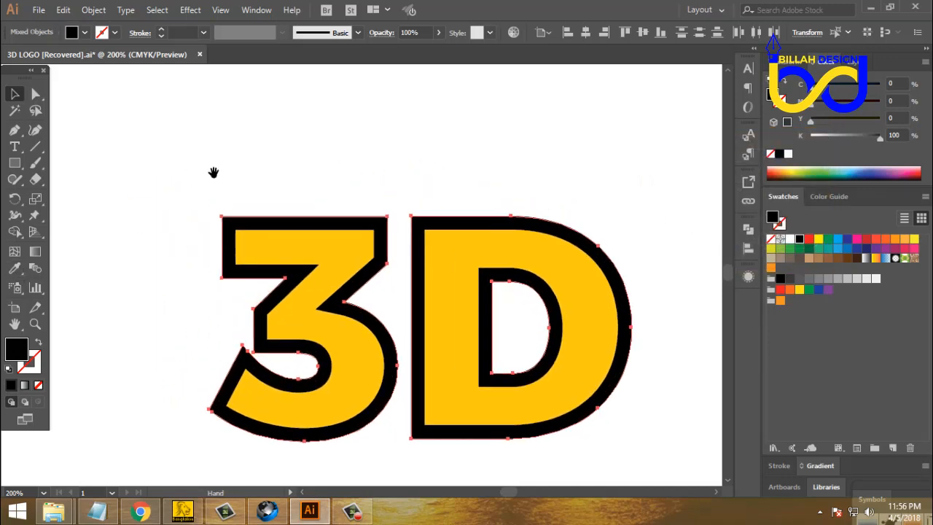
pyautogui.click(817, 278)
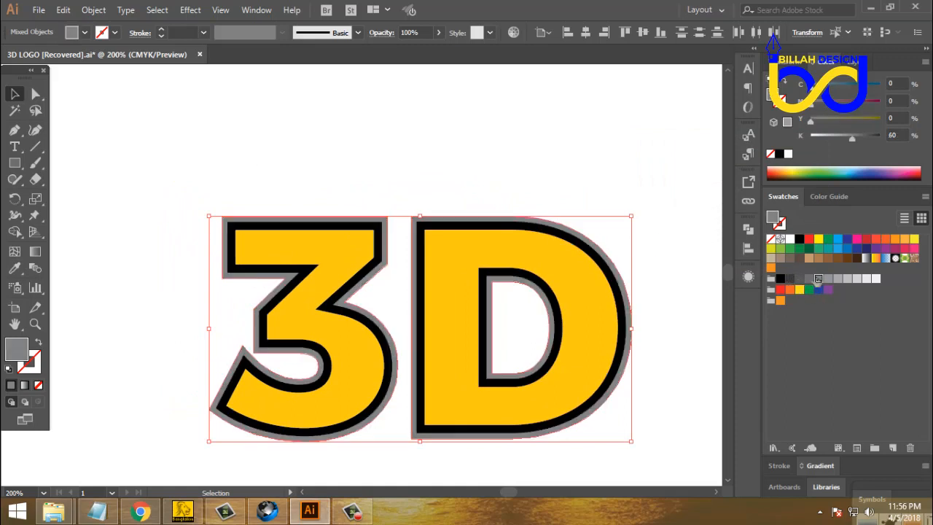
pyautogui.click(581, 167)
# - Compare the grey, black and yellow layers of the new letters with the finished logo's D
pyautogui.press('space')
pyautogui.moveTo(648, 347); pyautogui.dragTo(642, 306)
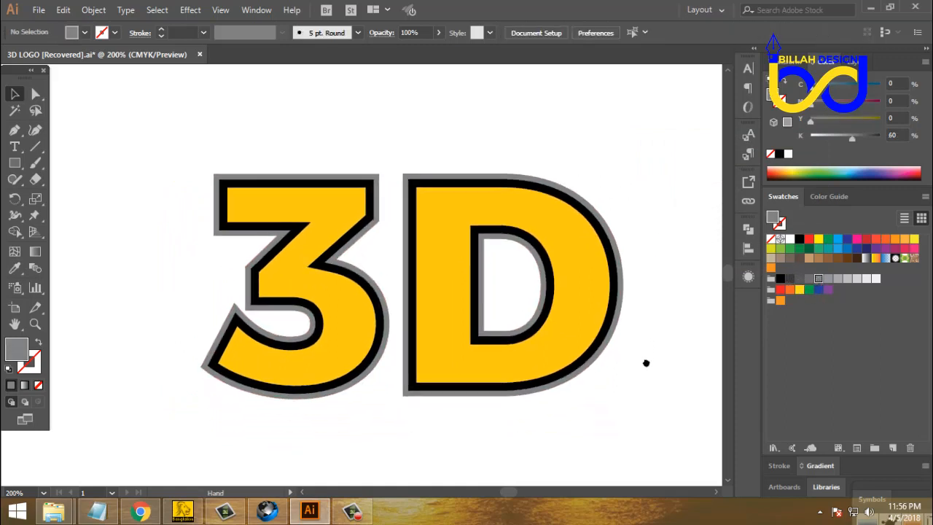
pyautogui.moveTo(646, 363); pyautogui.dragTo(645, 345)
pyautogui.hotkey('ctrl', '-')
pyautogui.hotkey('ctrl', '-')
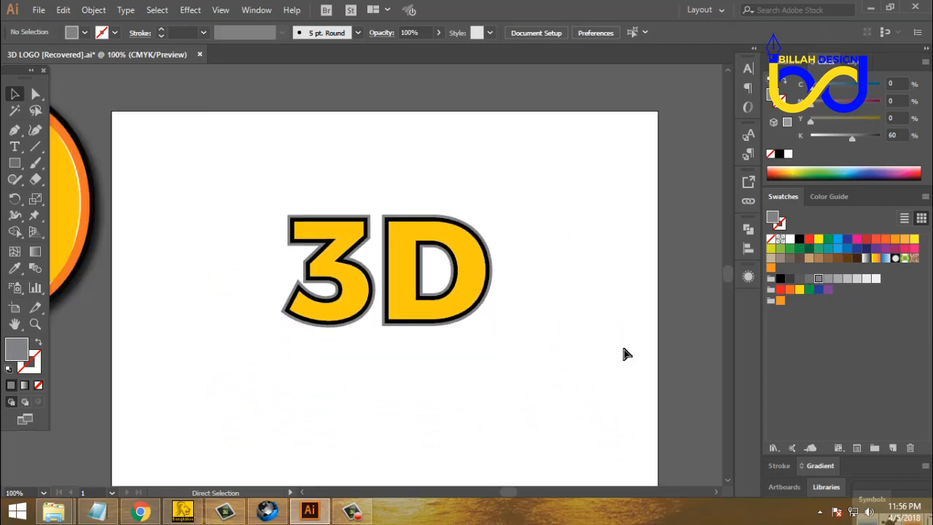
pyautogui.press('space')
pyautogui.moveTo(253, 148); pyautogui.dragTo(309, 182)
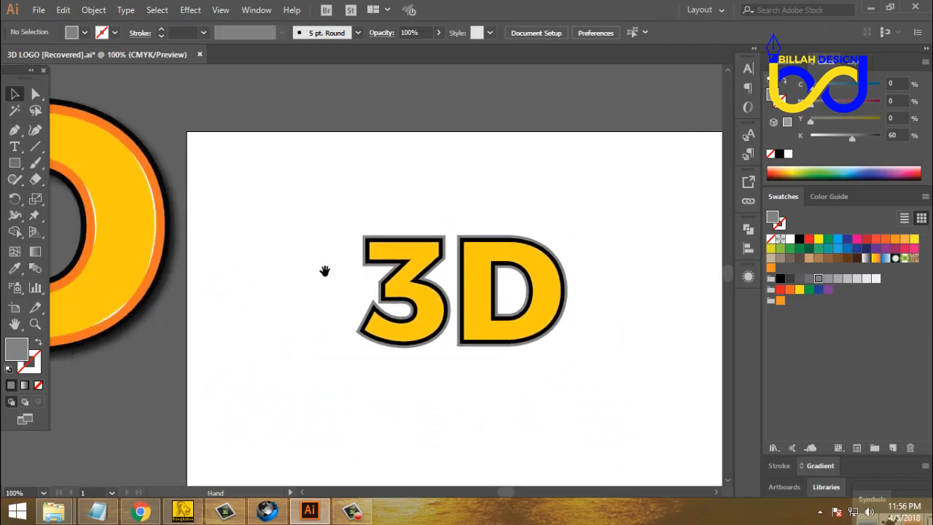
pyautogui.moveTo(253, 300); pyautogui.dragTo(294, 305)
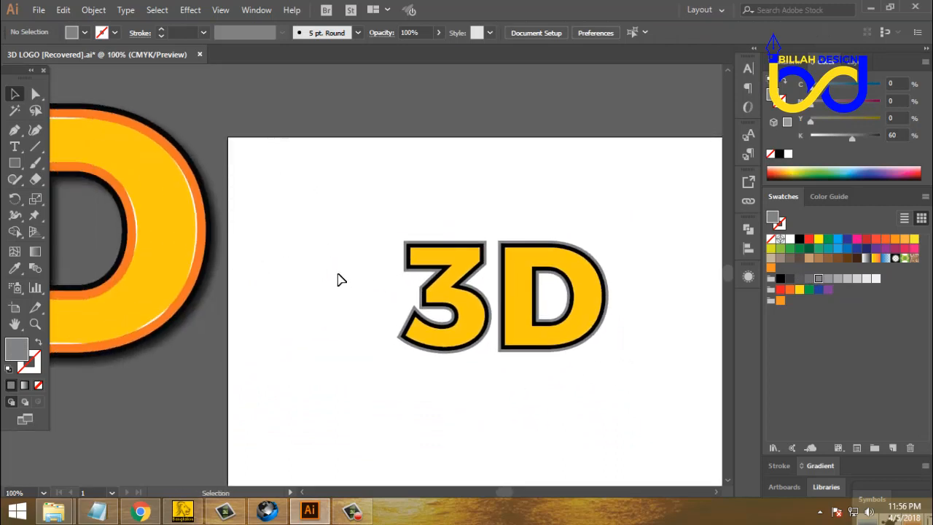
pyautogui.hotkey('ctrl', '+')
pyautogui.press('space')
pyautogui.moveTo(325, 238); pyautogui.dragTo(383, 294)
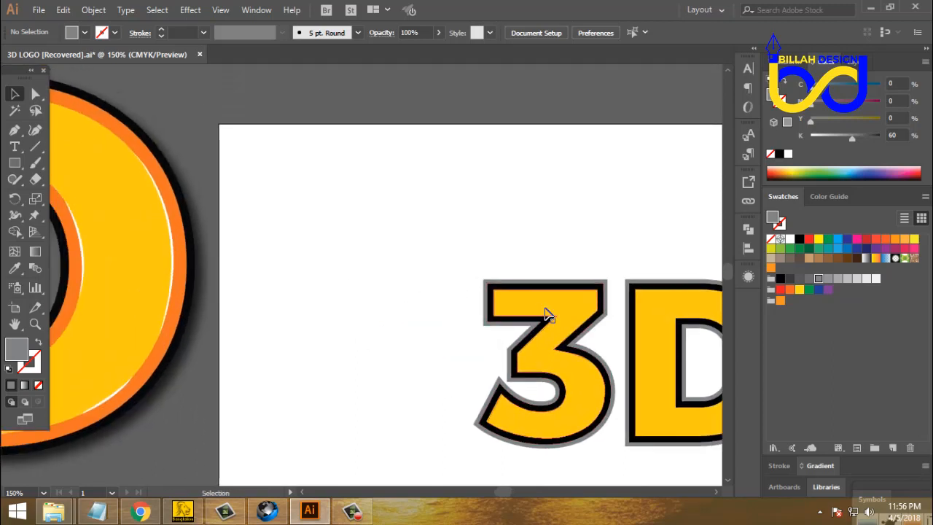
# - Remove the yellow inset shapes of both the 3 and the D
pyautogui.click(539, 312)
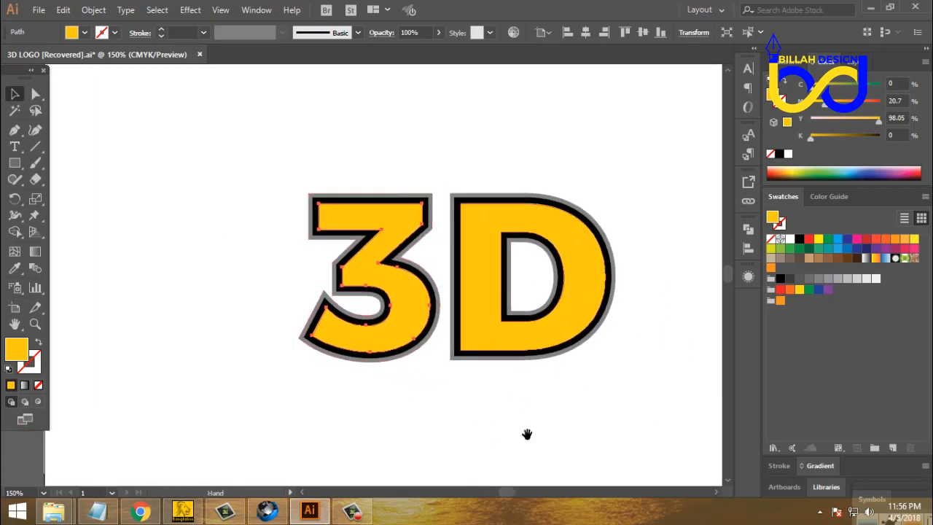
pyautogui.click(527, 433)
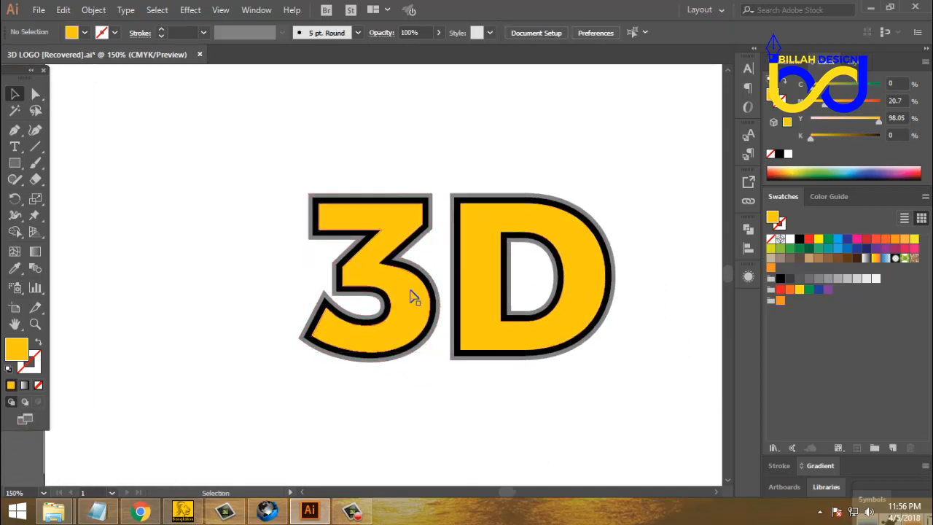
pyautogui.click(374, 260)
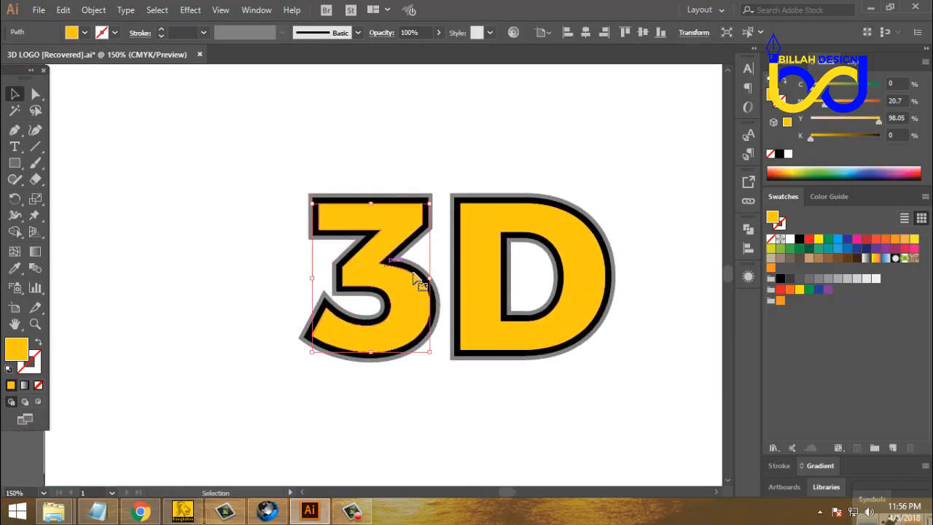
pyautogui.keyDown('shift'); pyautogui.click(488, 252); pyautogui.keyUp('shift')
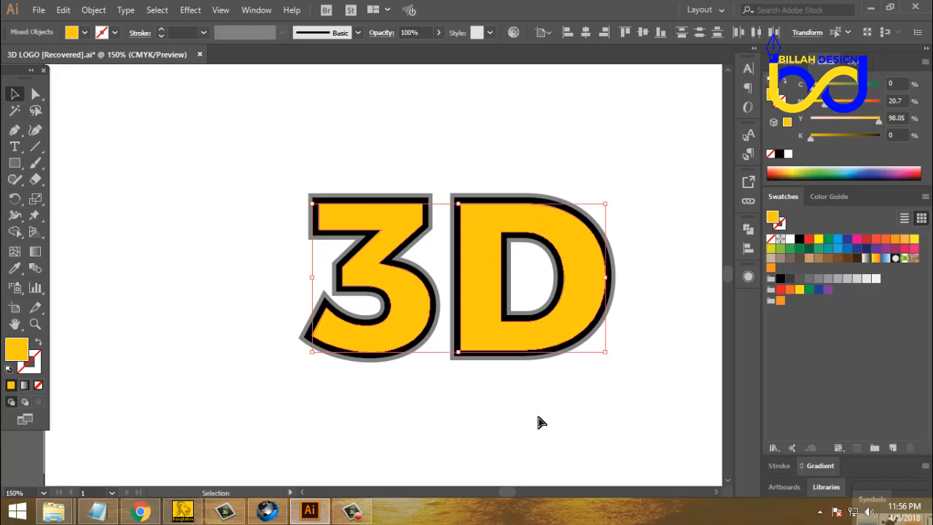
pyautogui.press('a')
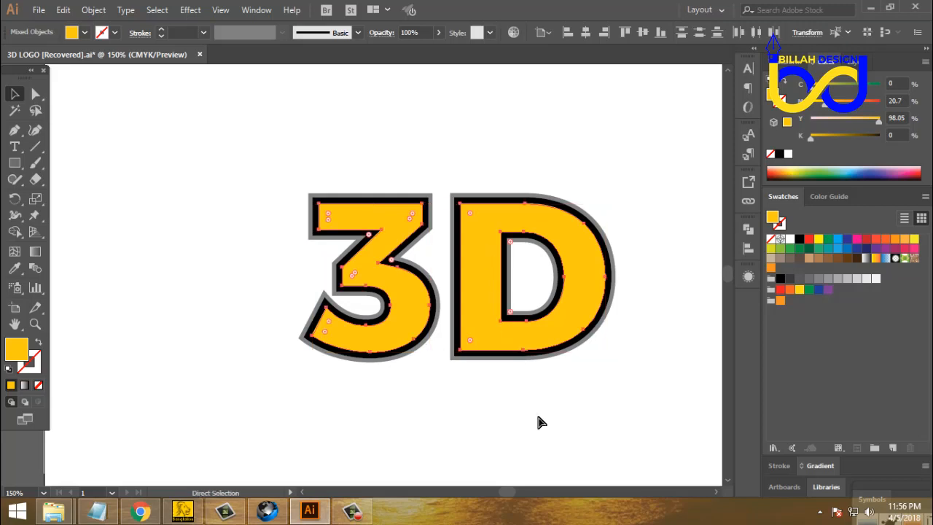
pyautogui.press('Delete')
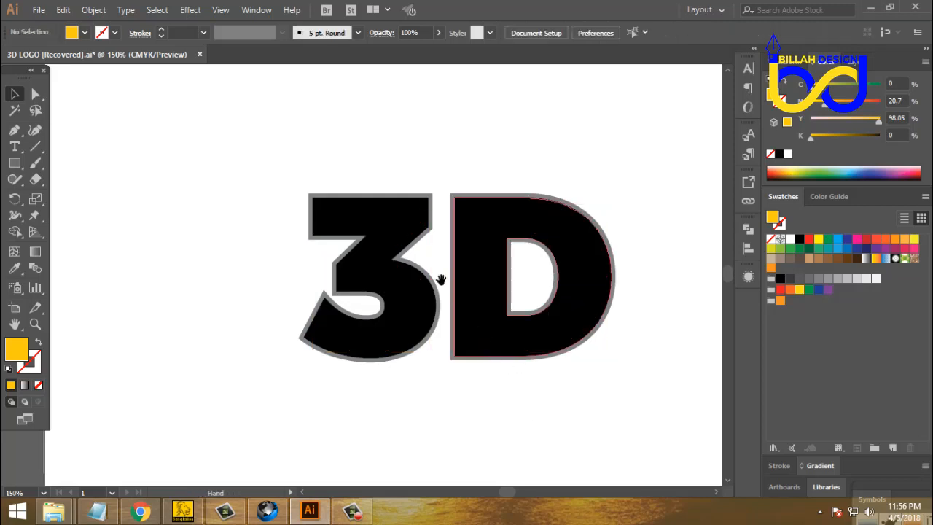
# - Apply the appearance sampled from the orange rim of the finished logo's D to both black letter shapes
pyautogui.moveTo(425, 241); pyautogui.dragTo(492, 264)
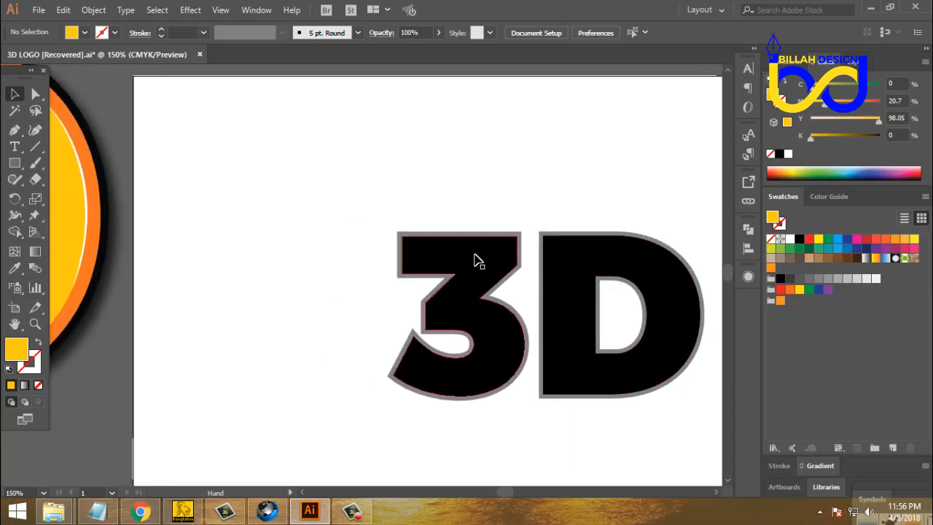
pyautogui.click(490, 264)
pyautogui.keyDown('shift'); pyautogui.click(577, 267); pyautogui.keyUp('shift')
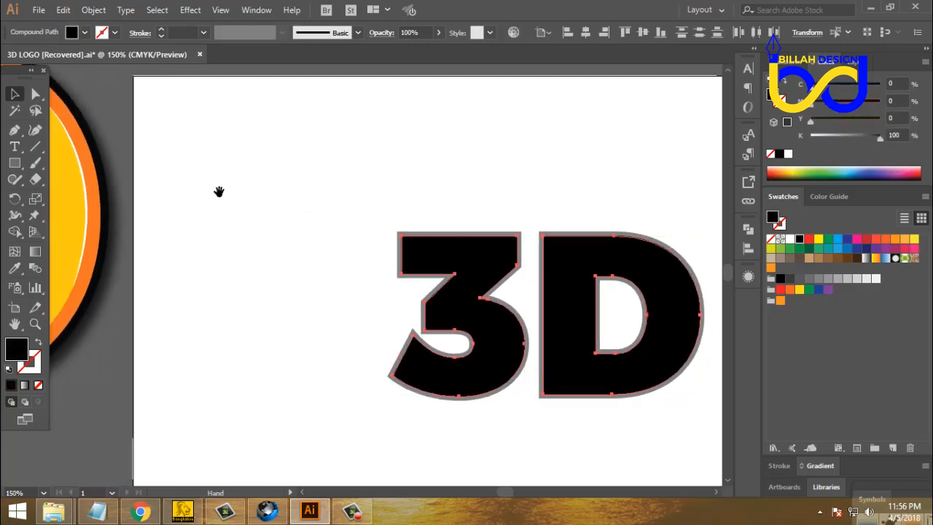
pyautogui.moveTo(216, 194); pyautogui.dragTo(376, 245)
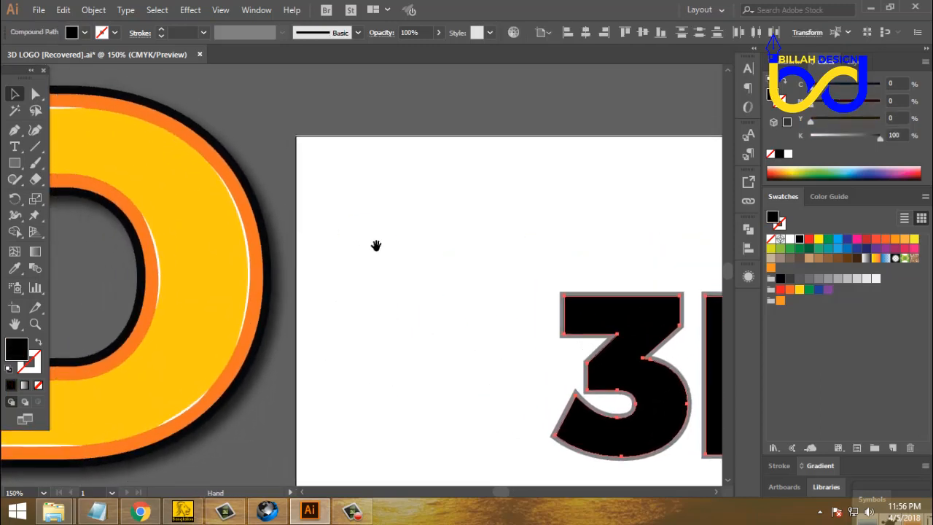
pyautogui.click(16, 271)
pyautogui.click(152, 113)
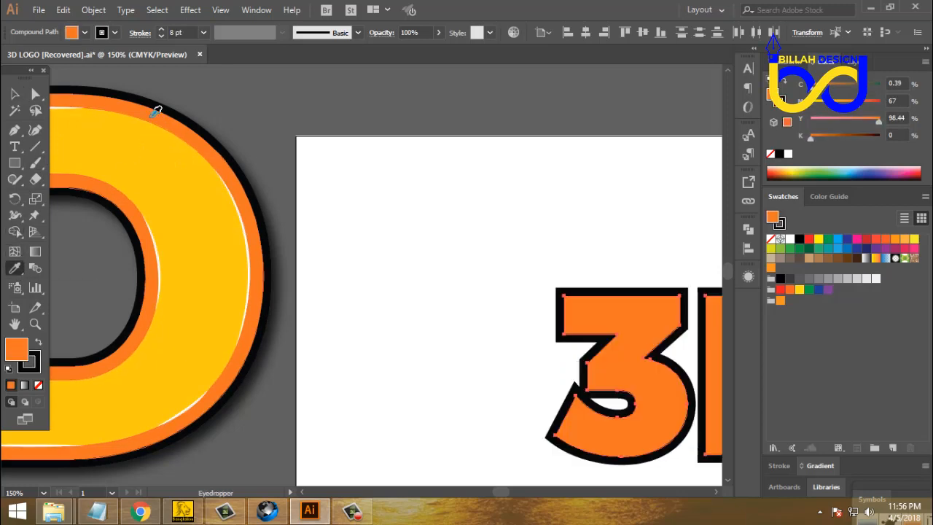
# - Set the stroke of both orange letters to none and deselect them
pyautogui.moveTo(513, 306); pyautogui.dragTo(339, 252)
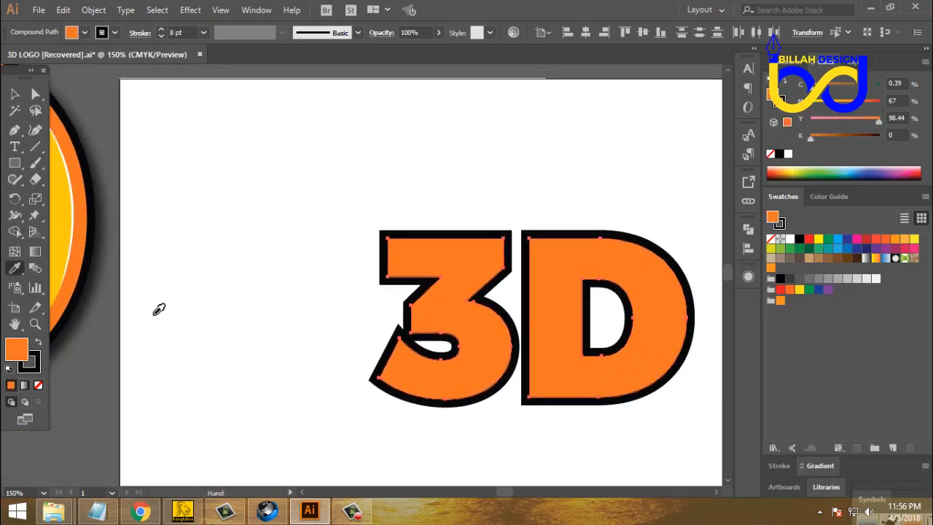
pyautogui.click(38, 359)
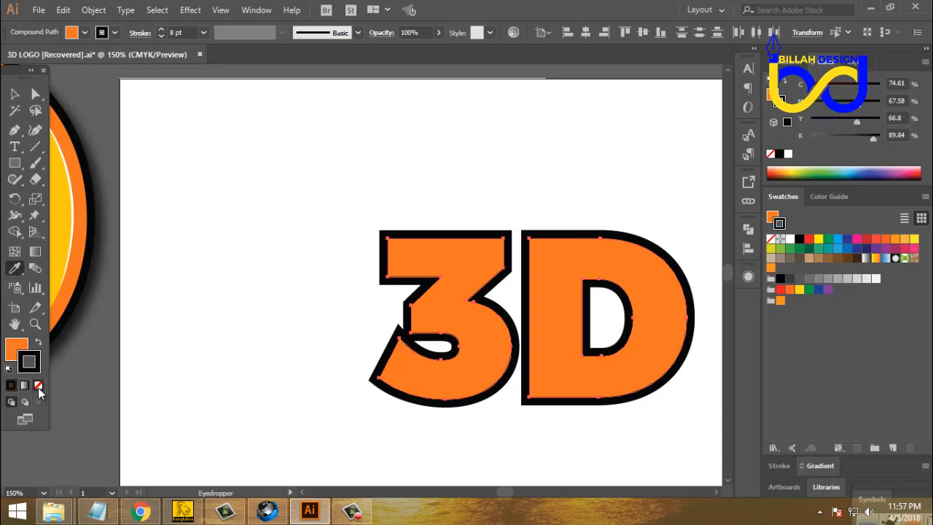
pyautogui.click(38, 385)
pyautogui.click(15, 94)
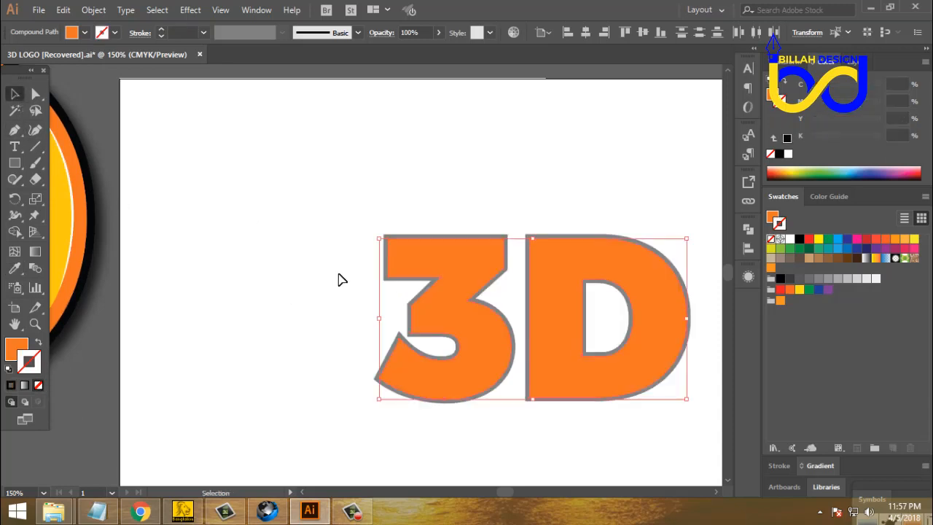
pyautogui.click(339, 276)
# - Fill the grey outer shapes of both the 3 and the D with black and deselect them
pyautogui.moveTo(605, 430); pyautogui.dragTo(553, 429)
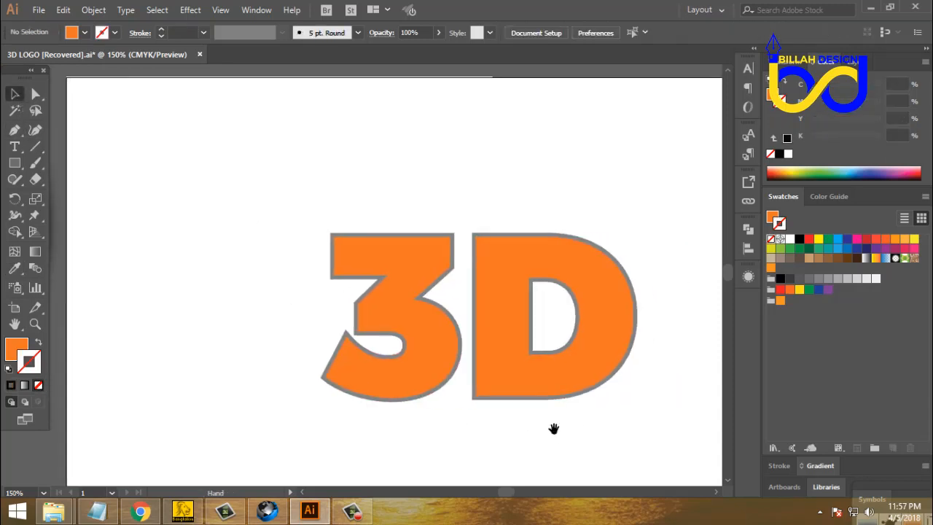
pyautogui.click(510, 402)
pyautogui.keyDown('shift'); pyautogui.click(426, 401); pyautogui.keyUp('shift')
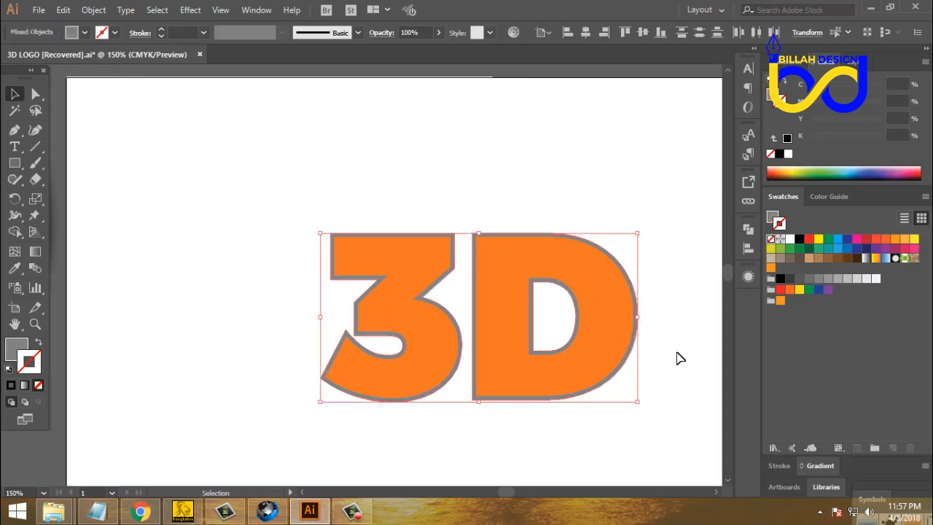
pyautogui.click(780, 279)
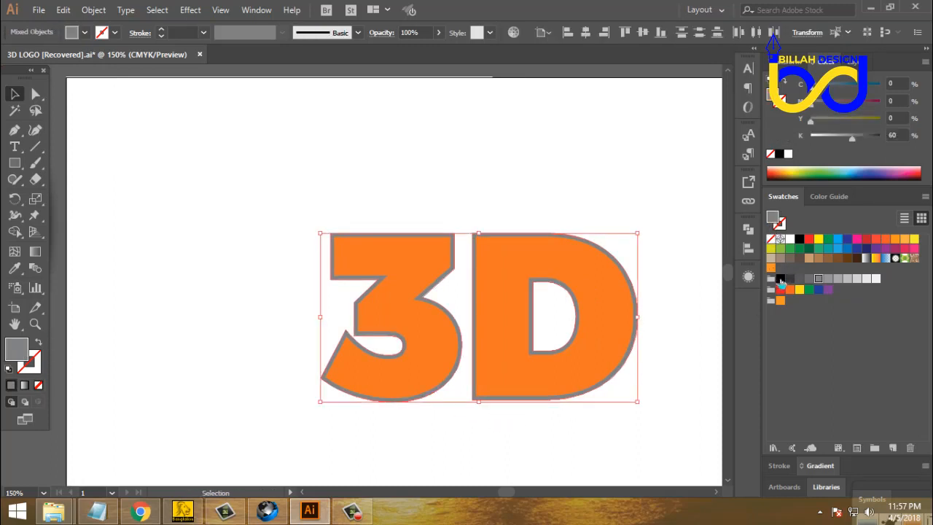
pyautogui.click(689, 344)
# - Paste the yellow inset shapes in place in front of the orange 3 and D, and deselect them
pyautogui.moveTo(644, 415); pyautogui.dragTo(532, 380)
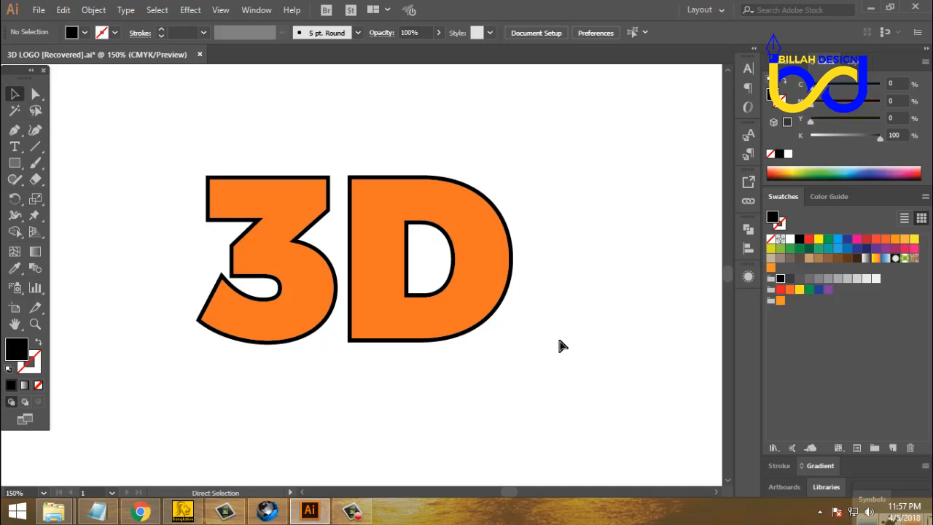
pyautogui.hotkey('ctrl', 'f')
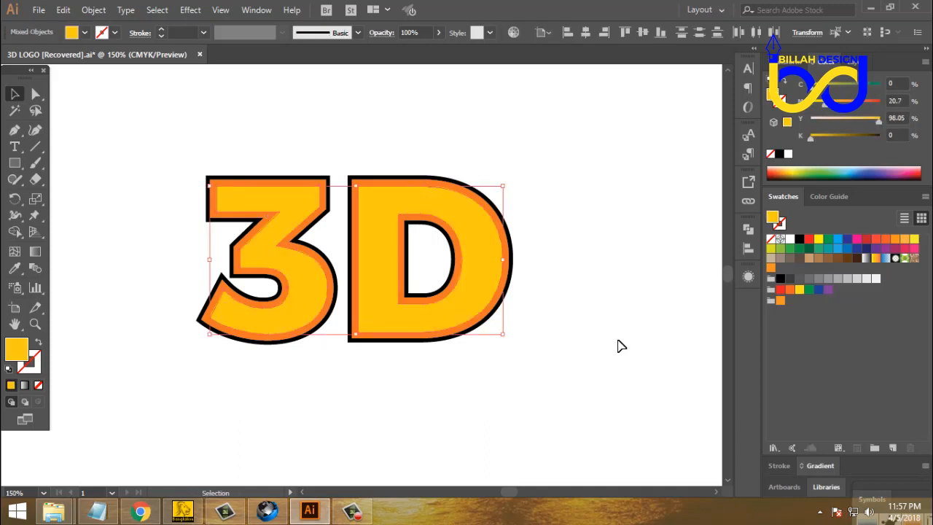
pyautogui.click(569, 348)
pyautogui.moveTo(564, 358); pyautogui.dragTo(591, 367)
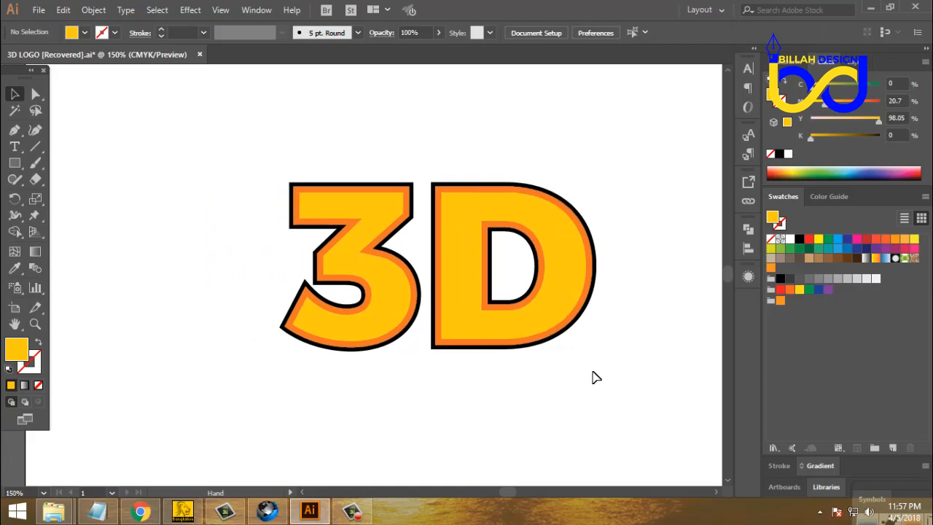
pyautogui.hotkey('ctrl', '-')
pyautogui.hotkey('ctrl', '-')
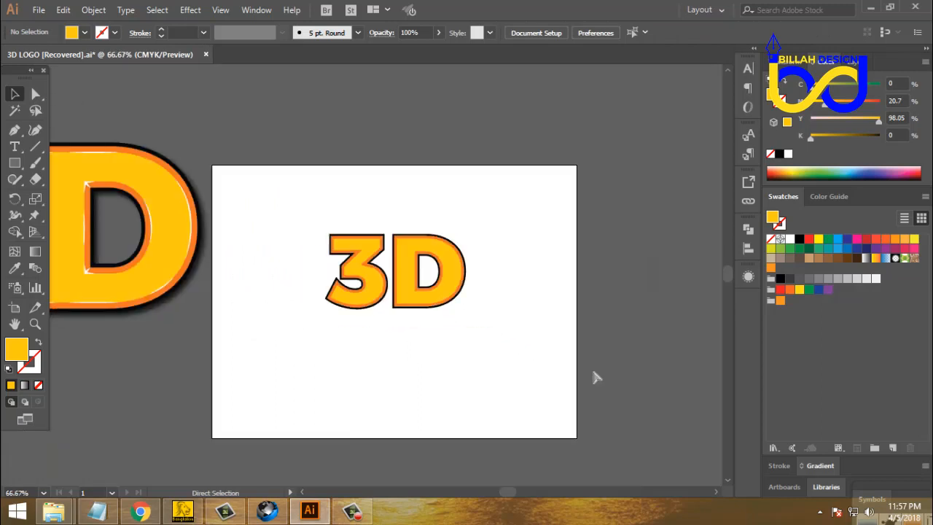
pyautogui.hotkey('ctrl', '+')
pyautogui.hotkey('ctrl', '+')
pyautogui.hotkey('ctrl', '+')
pyautogui.hotkey('ctrl', '+')
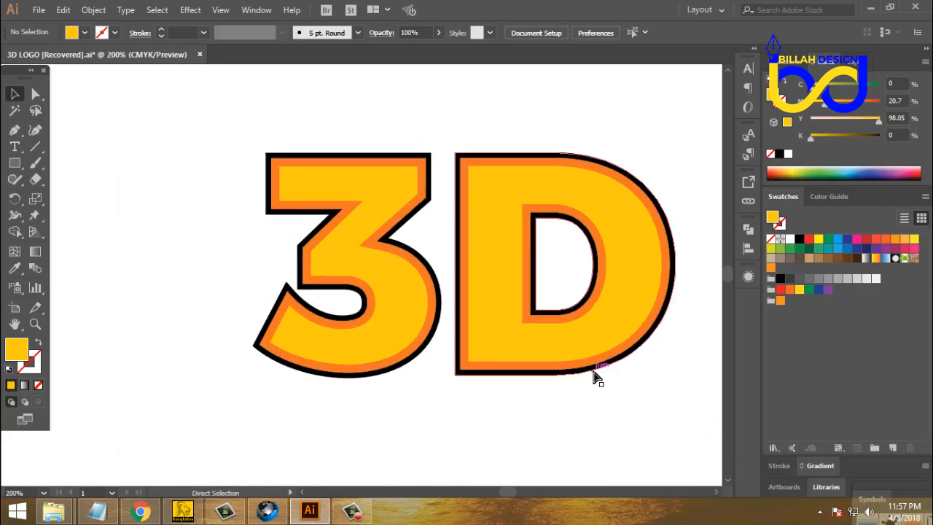
# - Draw a white three-pointed highlight with the Pen tool at the upper-left corner of the 3, its longest spike starting at the orange corner
pyautogui.moveTo(471, 209); pyautogui.dragTo(482, 247)
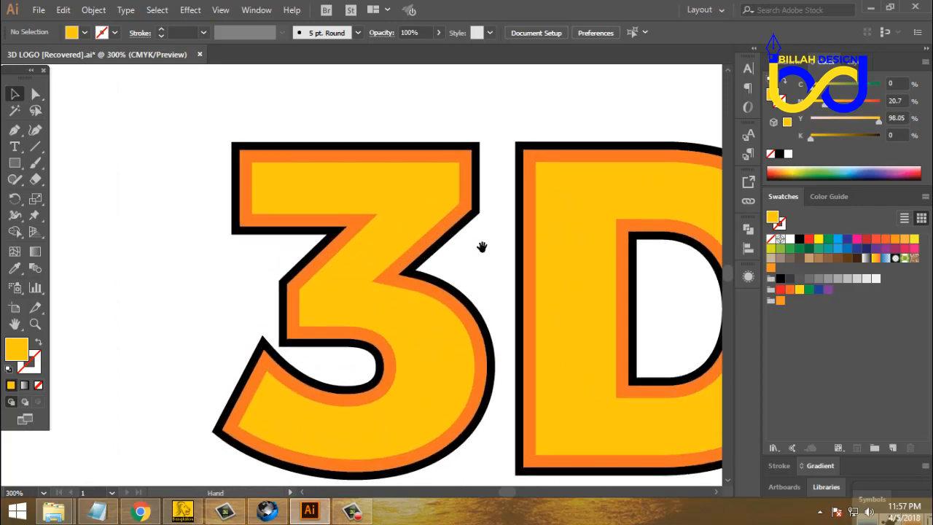
pyautogui.hotkey('ctrl', '+')
pyautogui.hotkey('ctrl', '+')
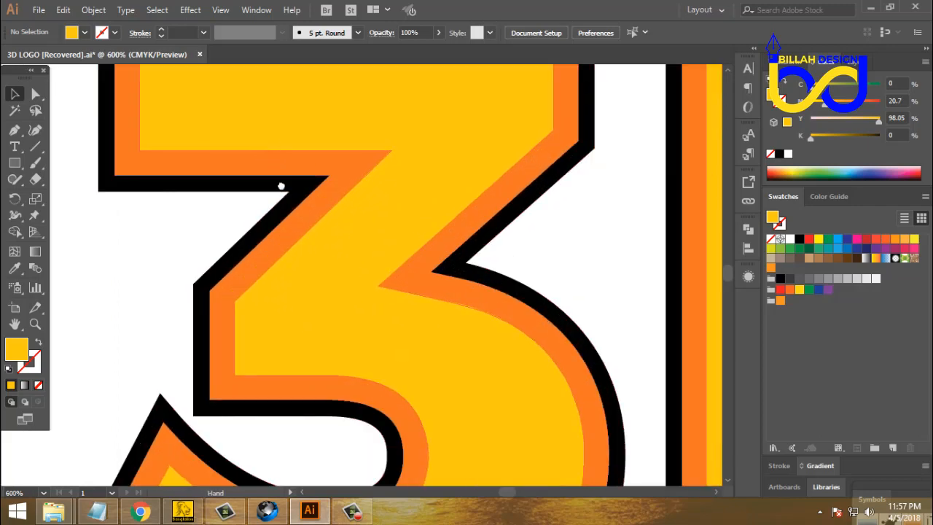
pyautogui.moveTo(250, 140); pyautogui.dragTo(325, 242)
pyautogui.moveTo(261, 193); pyautogui.dragTo(298, 248)
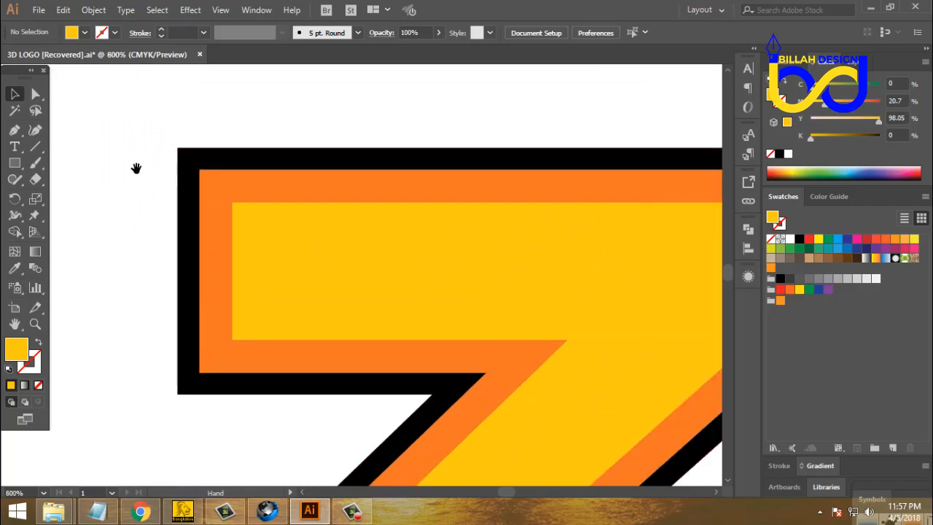
pyautogui.moveTo(135, 167); pyautogui.dragTo(178, 185)
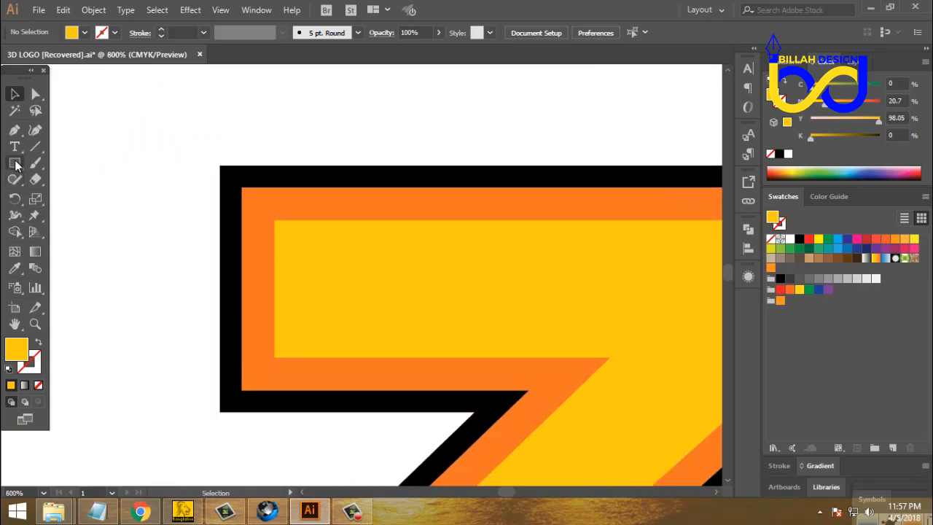
pyautogui.click(14, 129)
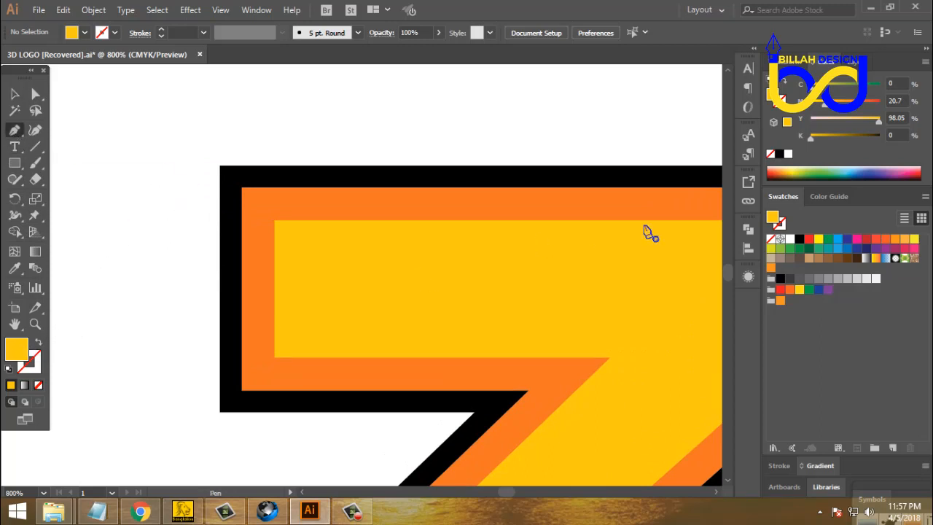
pyautogui.click(791, 240)
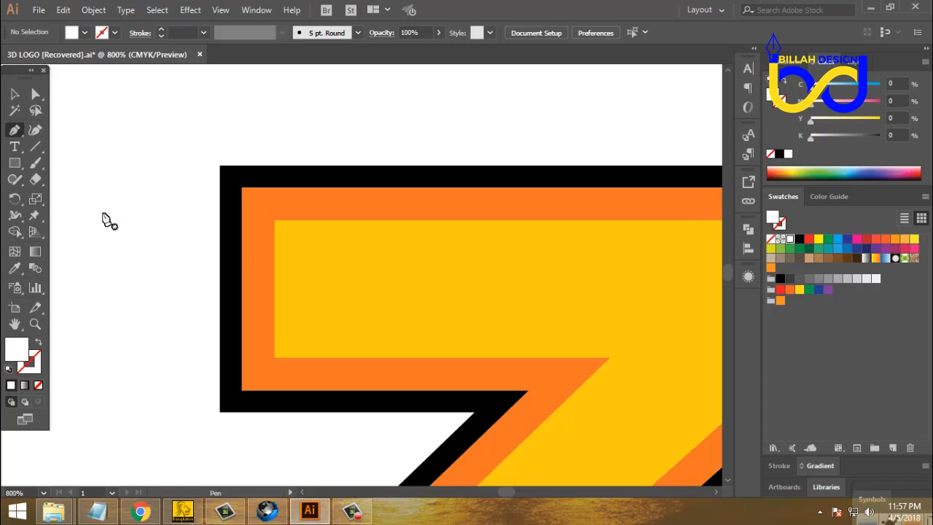
pyautogui.hotkey('ctrl', '+')
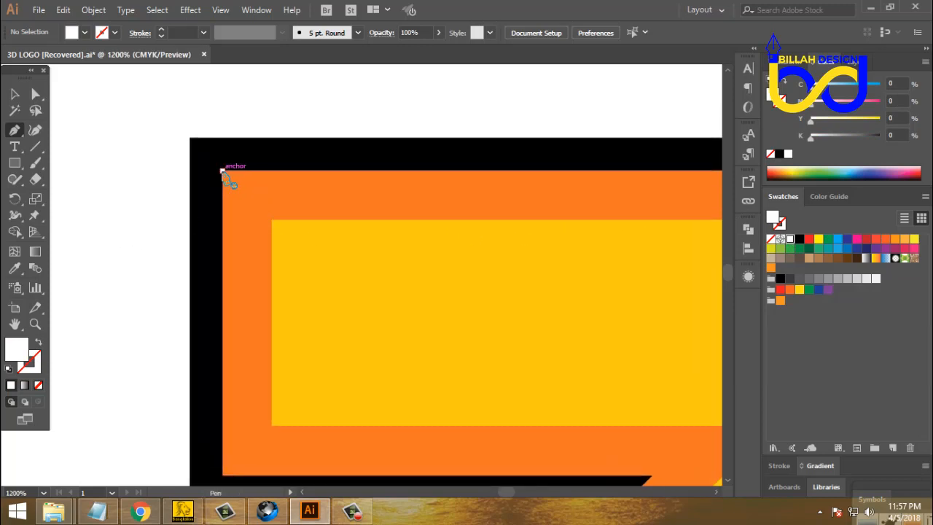
pyautogui.click(222, 172)
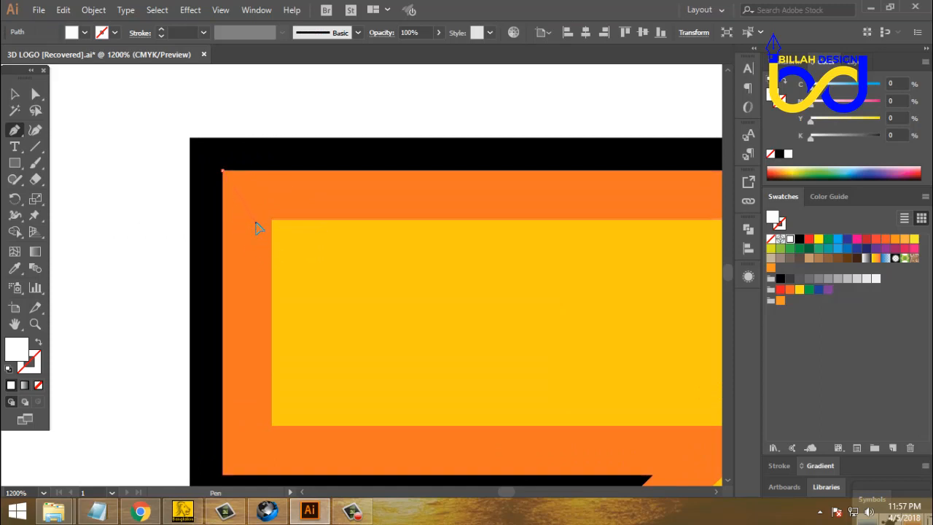
pyautogui.moveTo(256, 221); pyautogui.dragTo(226, 178)
pyautogui.click(35, 93)
pyautogui.click(132, 204)
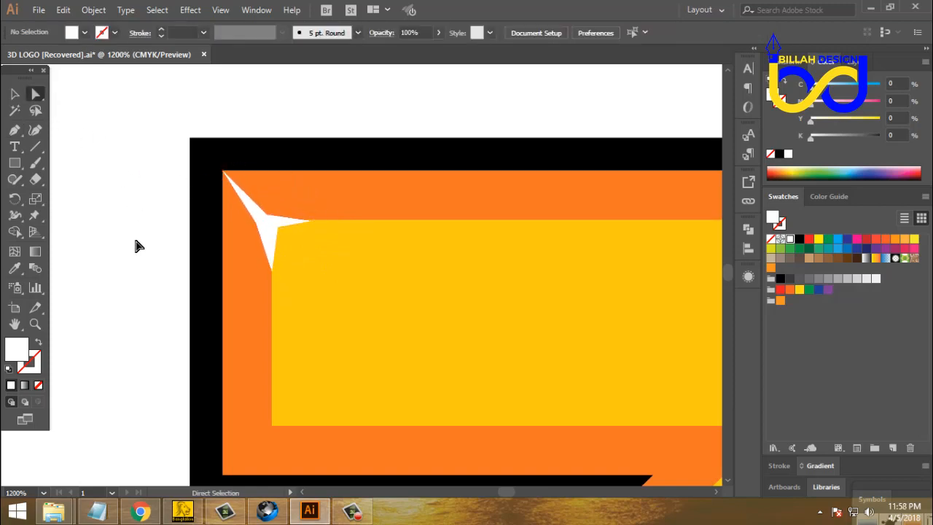
# - Refine the white highlight's anchor points, evening out its centre and lengthening the two spikes along the yellow edges
pyautogui.hotkey('ctrl', '+')
pyautogui.moveTo(92, 157); pyautogui.dragTo(127, 158)
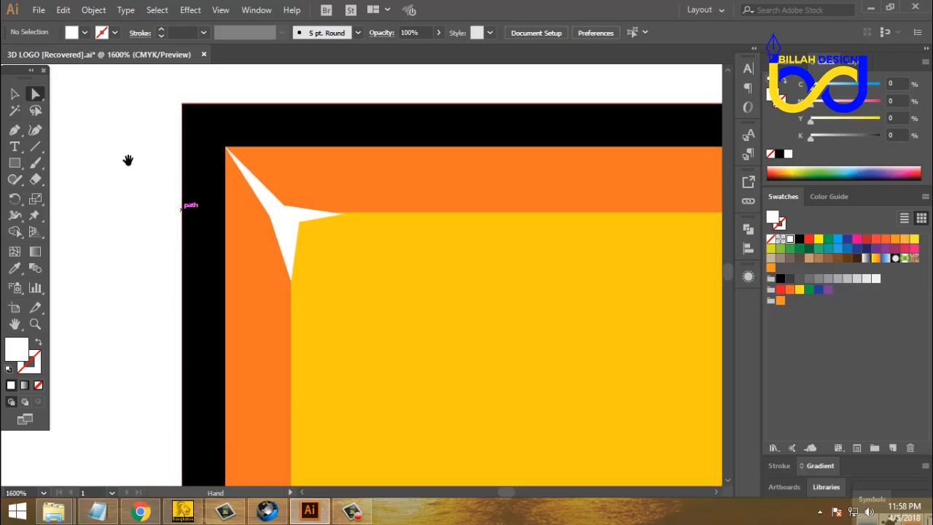
pyautogui.click(282, 208)
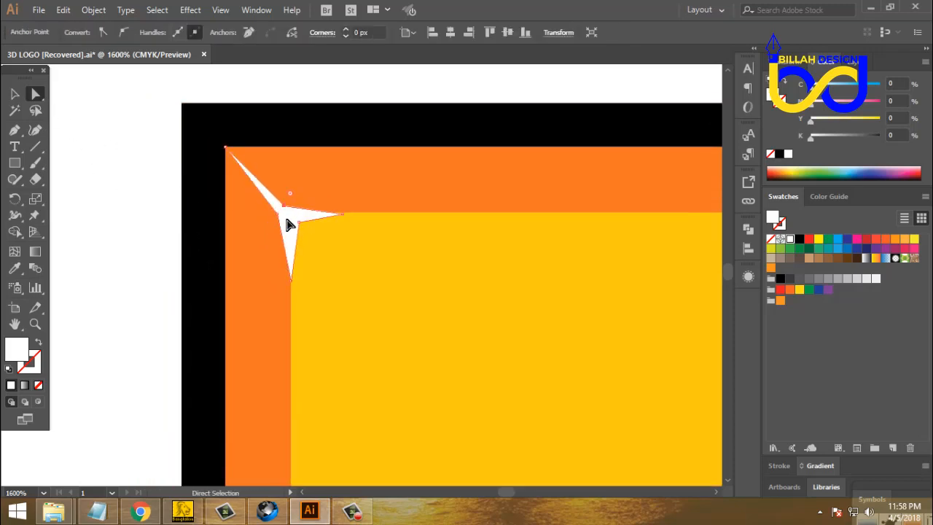
pyautogui.moveTo(279, 214)
pyautogui.mouseDown()
pyautogui.moveTo(286, 221)
pyautogui.moveTo(295, 211)
pyautogui.moveTo(284, 225)
pyautogui.mouseUp()
pyautogui.click(289, 210)
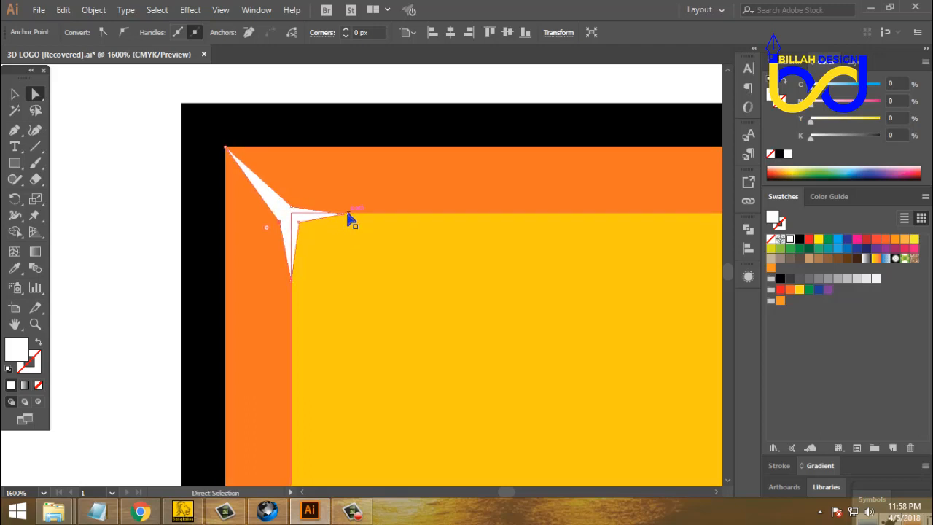
pyautogui.click(349, 214)
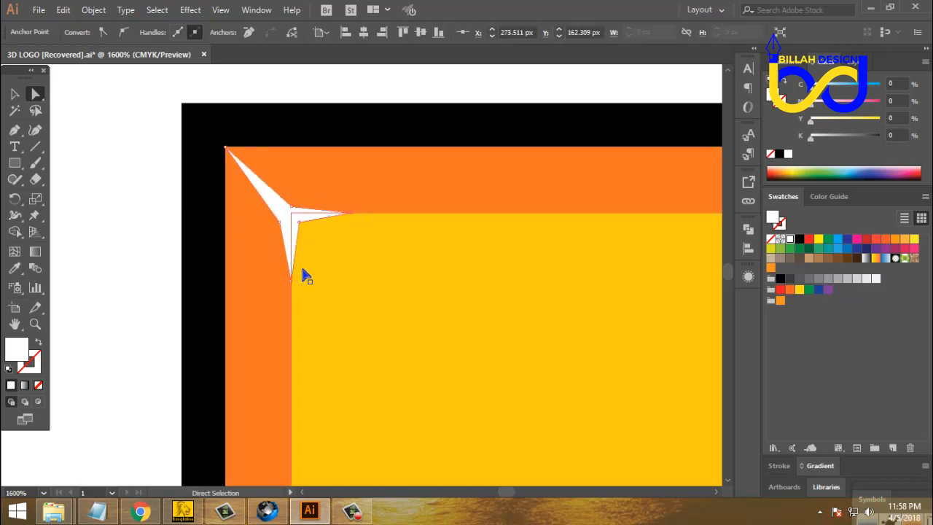
pyautogui.moveTo(292, 286); pyautogui.dragTo(291, 293)
pyautogui.click(215, 221)
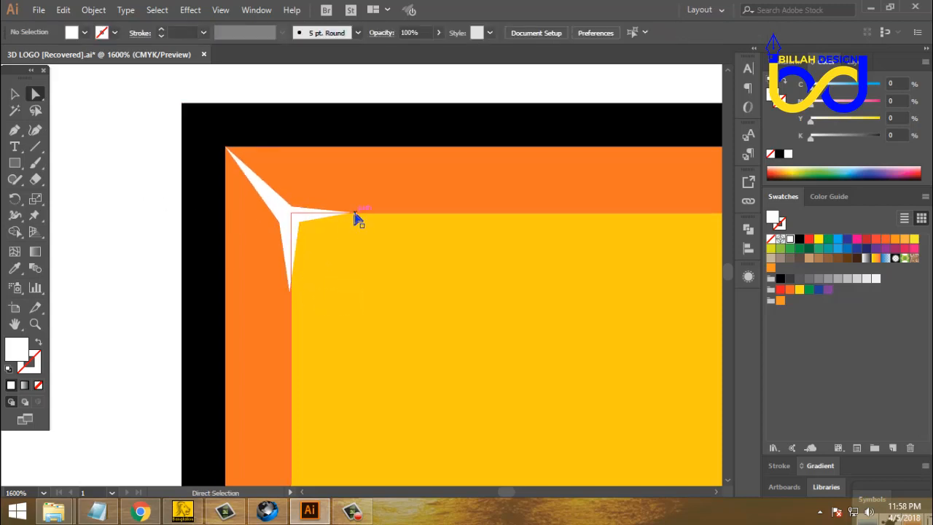
pyautogui.moveTo(352, 214); pyautogui.dragTo(358, 215)
pyautogui.click(143, 235)
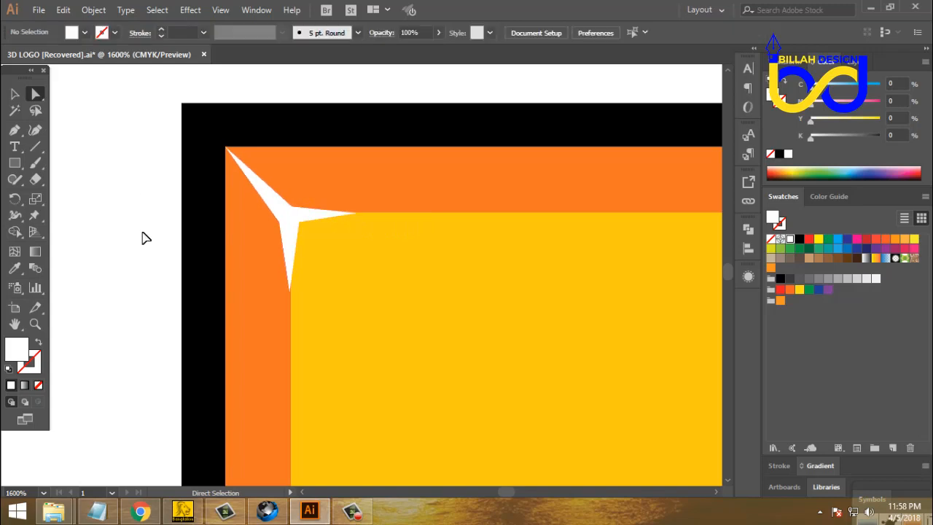
# - Examine the white corner highlight against the whole lettering and then up close
pyautogui.hotkey('ctrl', '0')
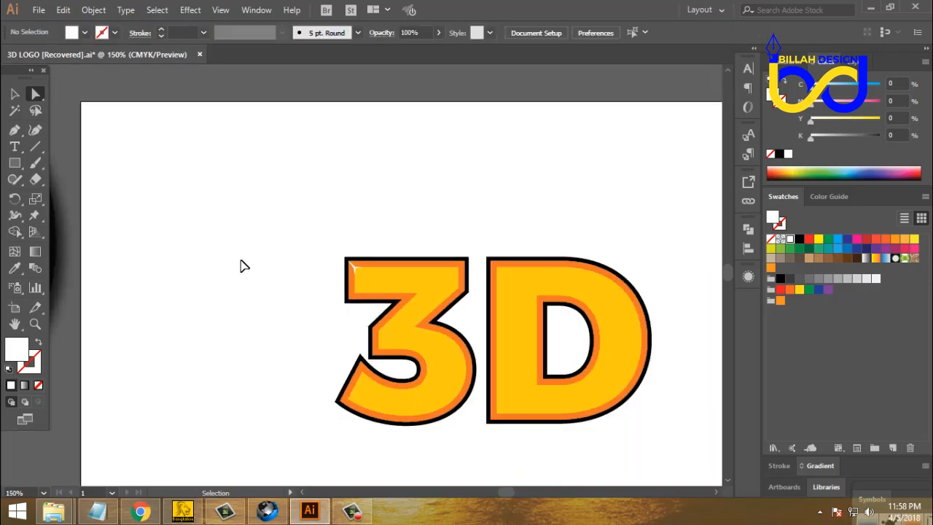
pyautogui.hotkey('ctrl', '=')
pyautogui.hotkey('ctrl', '=')
pyautogui.hotkey('ctrl', '=')
pyautogui.hotkey('ctrl', '=')
pyautogui.hotkey('ctrl', '=')
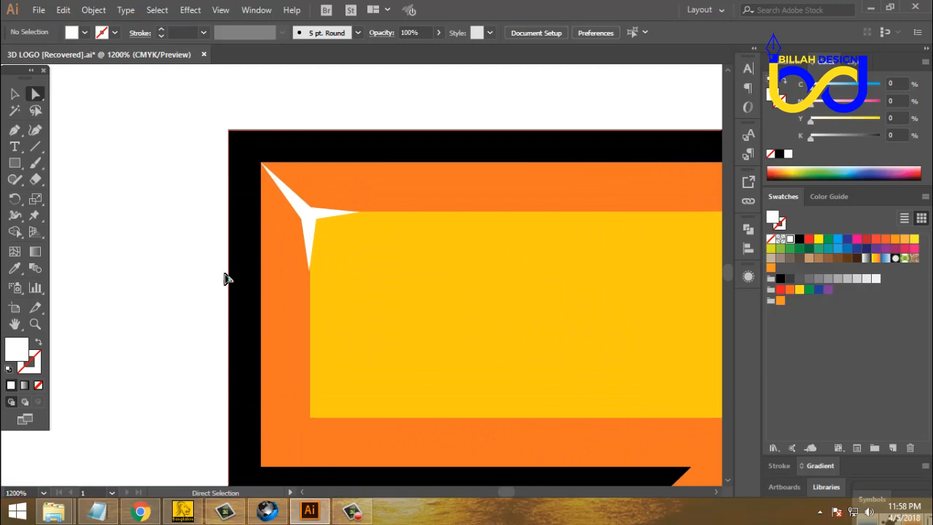
pyautogui.hotkey('ctrl', '-')
pyautogui.moveTo(238, 298); pyautogui.dragTo(229, 274)
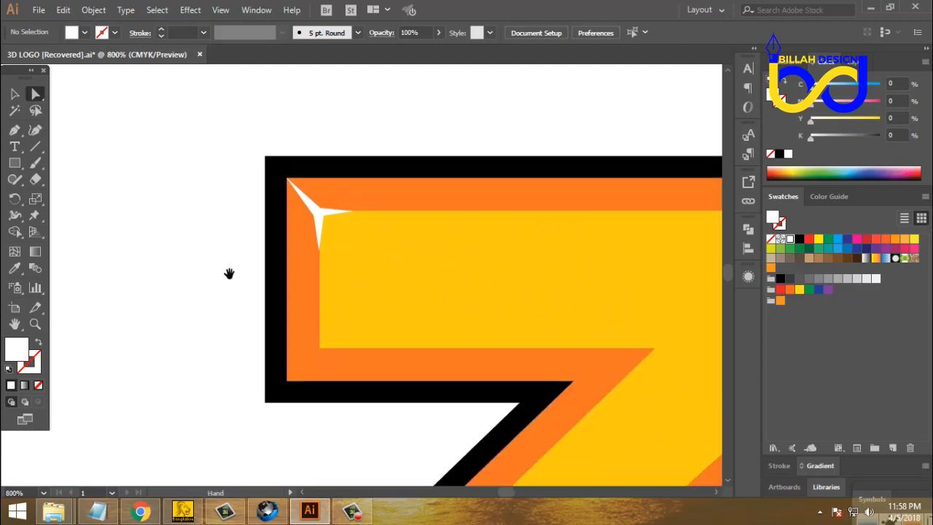
# - Duplicate the white highlight, rotate the copy a quarter turn and fit it into the lower-left corner of the 3's top bar
pyautogui.press('v')
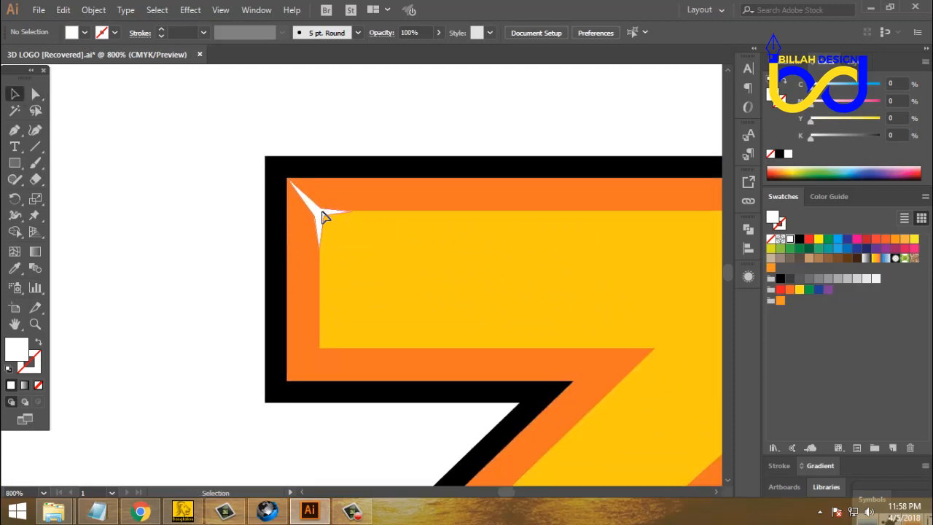
pyautogui.moveTo(323, 217); pyautogui.dragTo(371, 296)
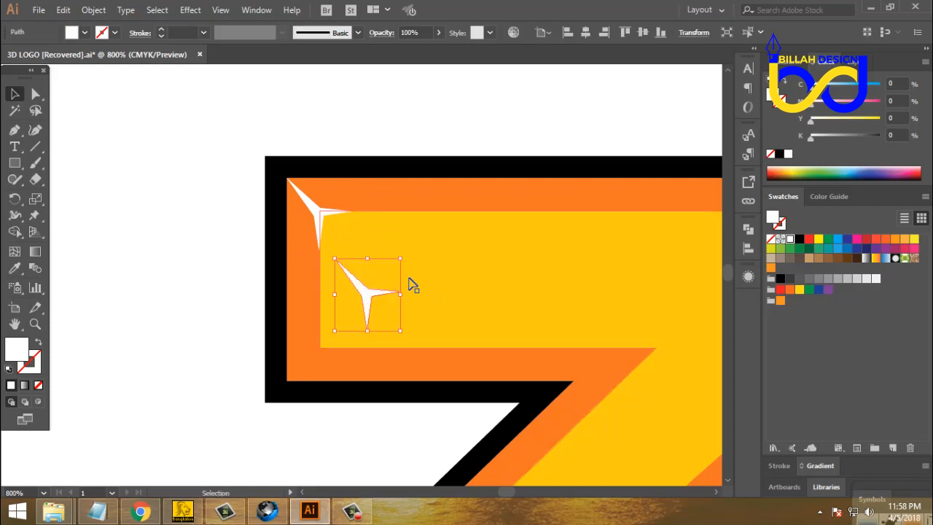
pyautogui.moveTo(405, 254); pyautogui.dragTo(323, 210)
pyautogui.click(228, 309)
pyautogui.moveTo(364, 296); pyautogui.dragTo(333, 376)
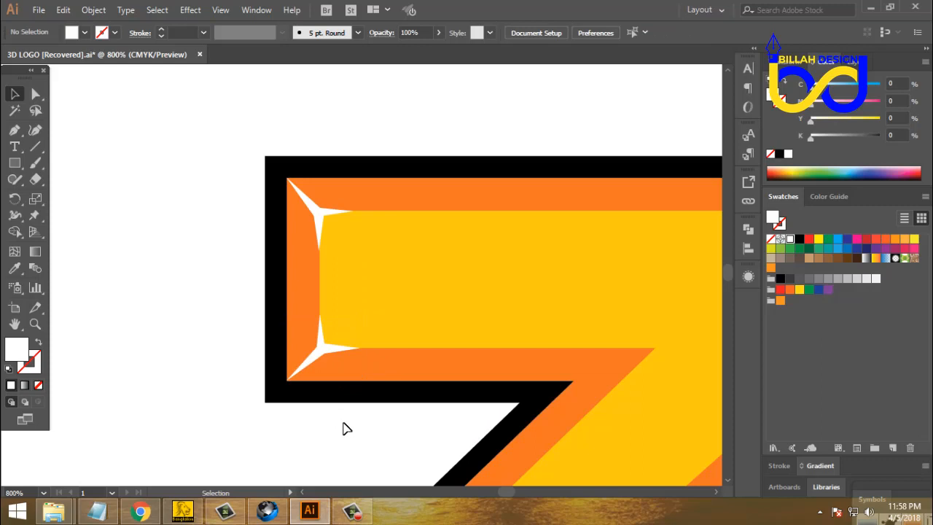
# - Duplicate the upper-left highlight, rotate the copy a quarter turn and place it in the upper-right corner of the 3
pyautogui.moveTo(405, 417); pyautogui.dragTo(196, 408)
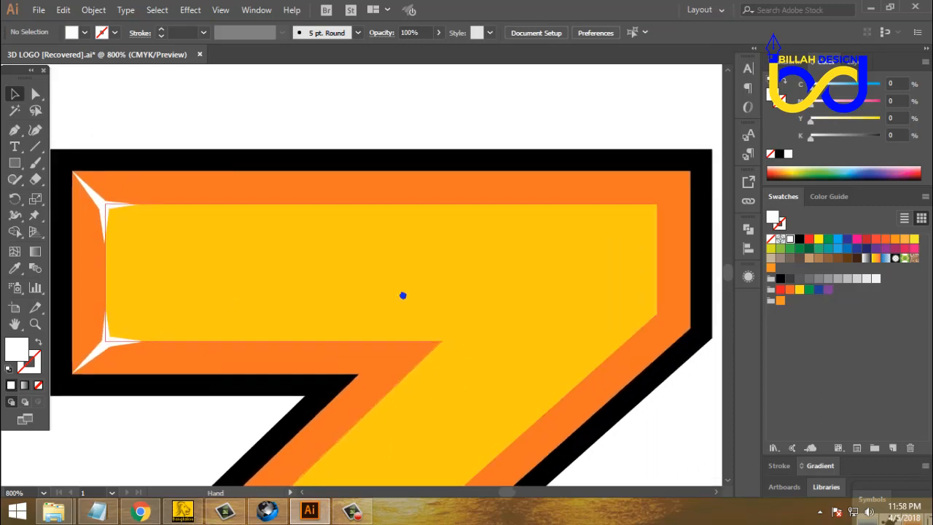
pyautogui.moveTo(135, 207); pyautogui.dragTo(530, 293)
pyautogui.moveTo(614, 320); pyautogui.dragTo(465, 338)
pyautogui.click(616, 333)
pyautogui.moveTo(313, 245); pyautogui.dragTo(506, 229)
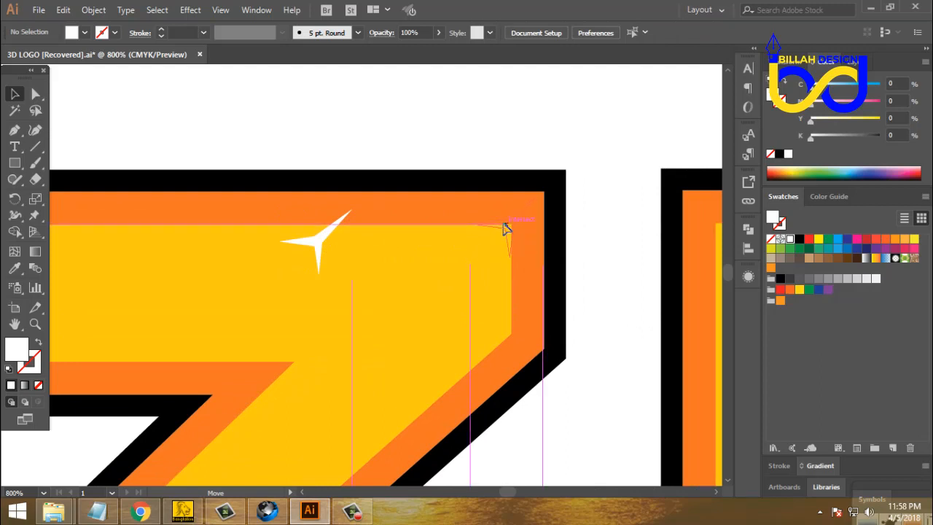
pyautogui.moveTo(507, 229); pyautogui.dragTo(506, 226)
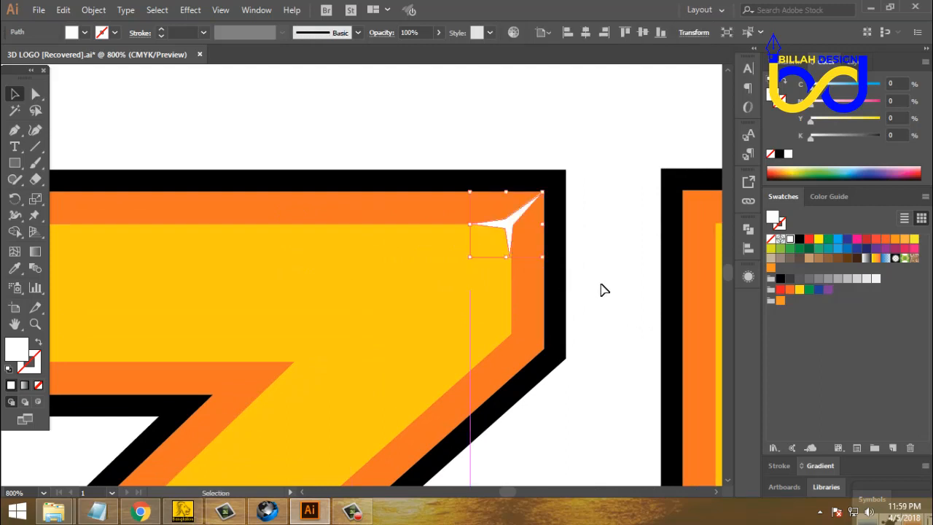
# - Fine-tune the upper-right highlight's position so its longest spike meets the orange corner of the 3, and deselect it
pyautogui.click(601, 285)
pyautogui.click(512, 228)
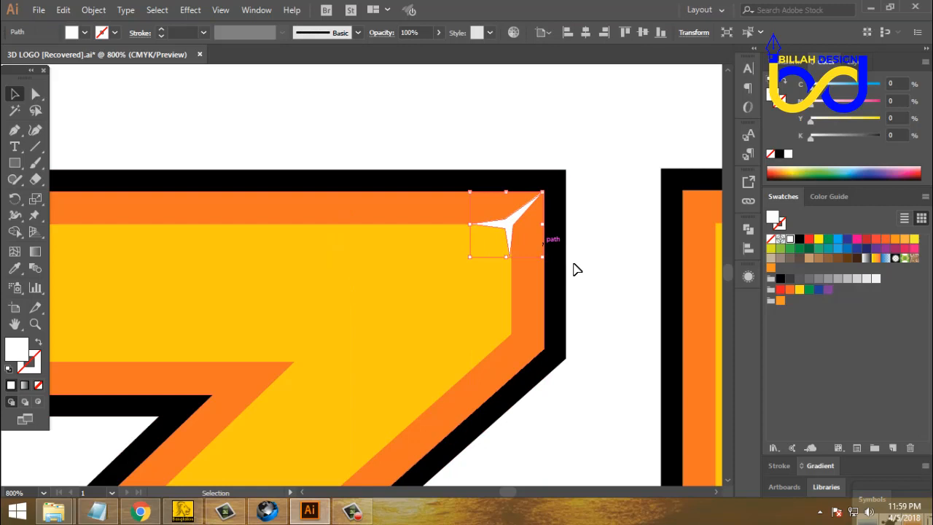
pyautogui.click(613, 291)
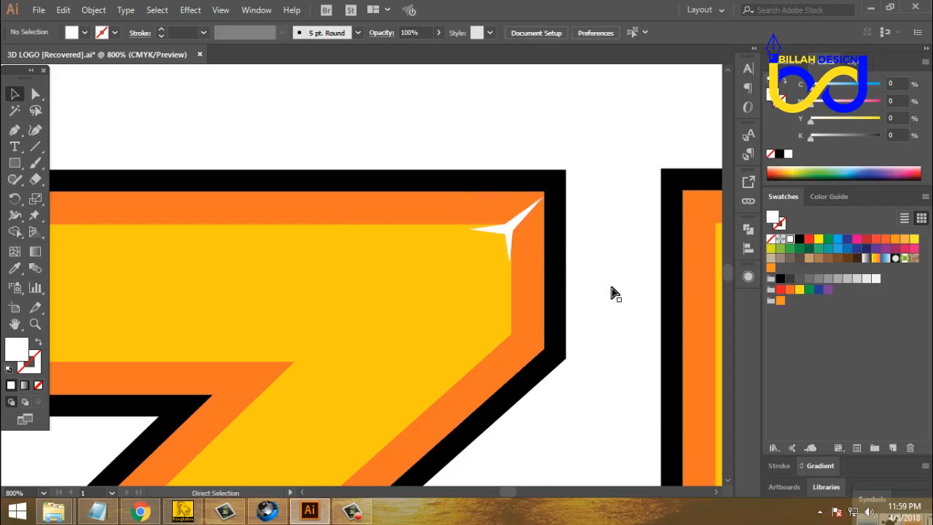
pyautogui.hotkey('ctrl', '+')
pyautogui.hotkey('ctrl', '+')
pyautogui.moveTo(650, 191); pyautogui.dragTo(369, 253)
pyautogui.click(508, 312)
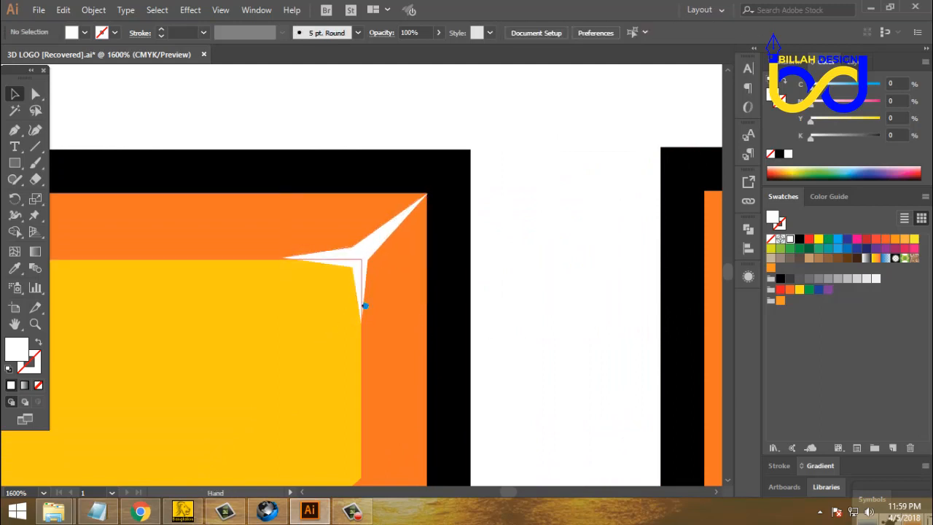
# - Draw a white spiked highlight with the Pen tool in the inner corner beneath the 3's top bar, then deselect it
pyautogui.moveTo(306, 396); pyautogui.dragTo(381, 312)
pyautogui.scroll(-6, 386, 319)
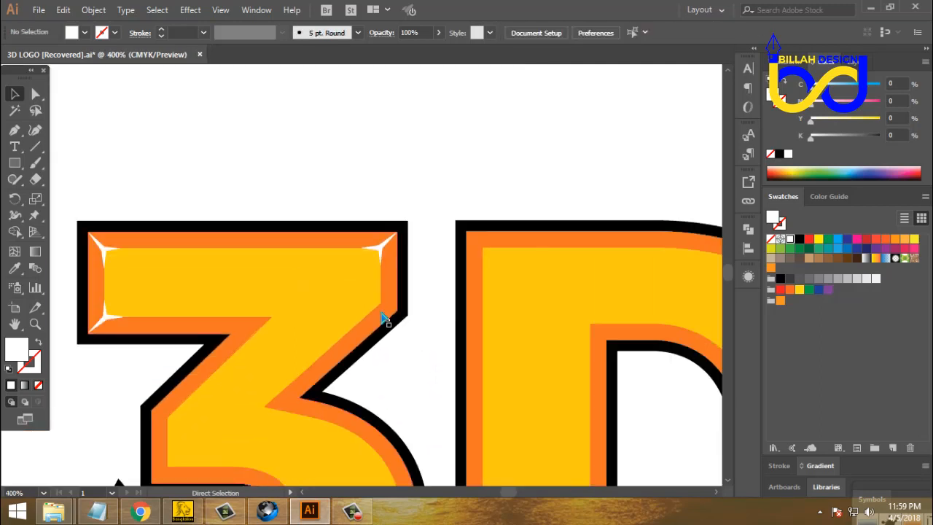
pyautogui.moveTo(387, 343); pyautogui.dragTo(416, 319)
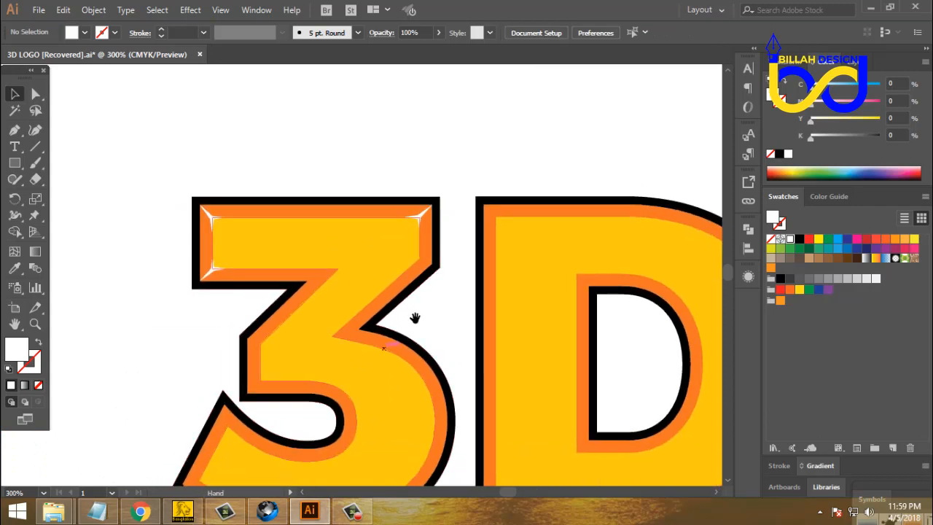
pyautogui.scroll(3, 318, 291)
pyautogui.press('p')
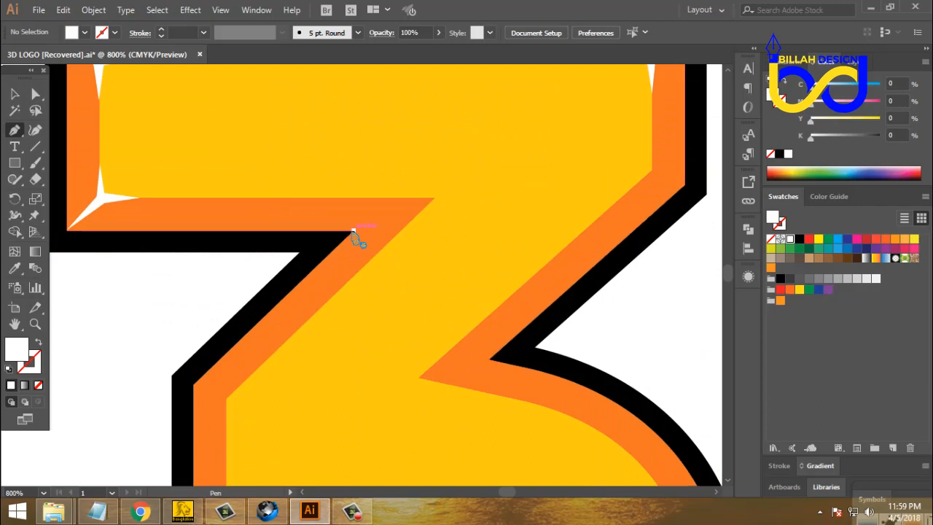
pyautogui.click(358, 235)
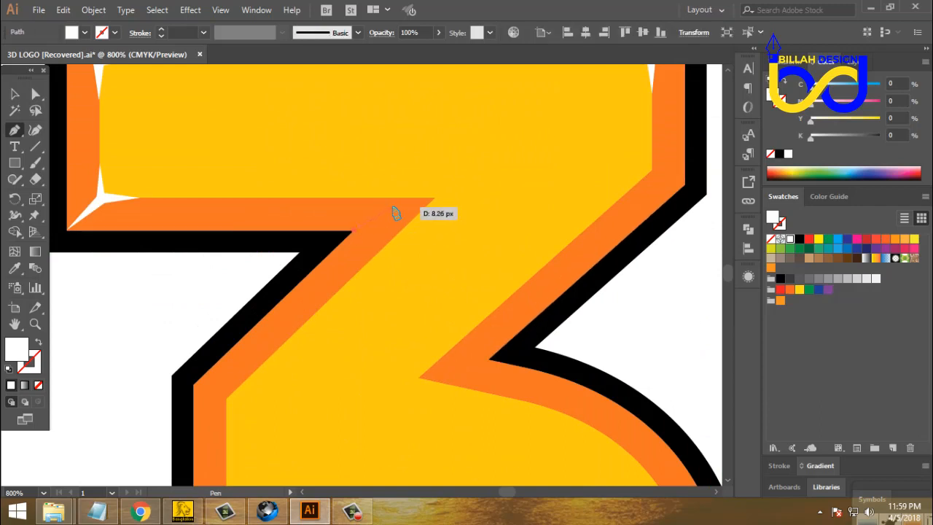
pyautogui.click(397, 211)
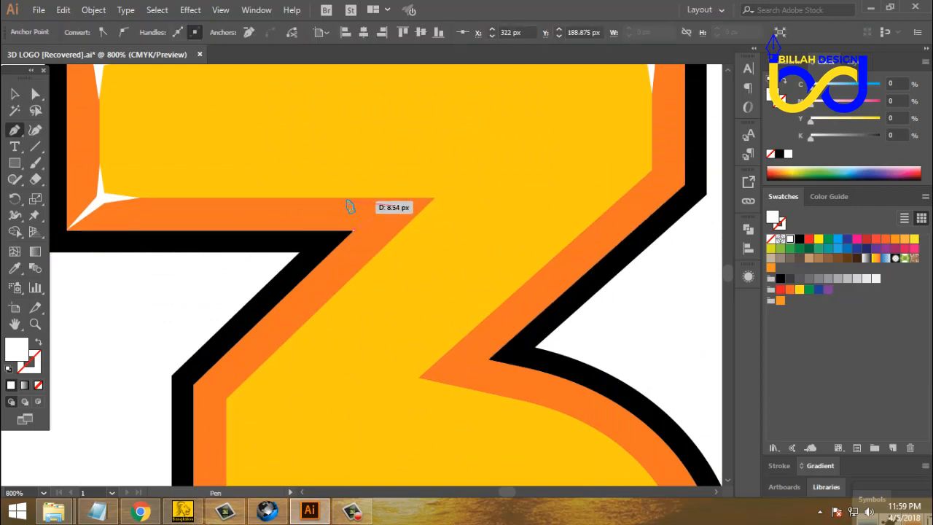
pyautogui.click(353, 198)
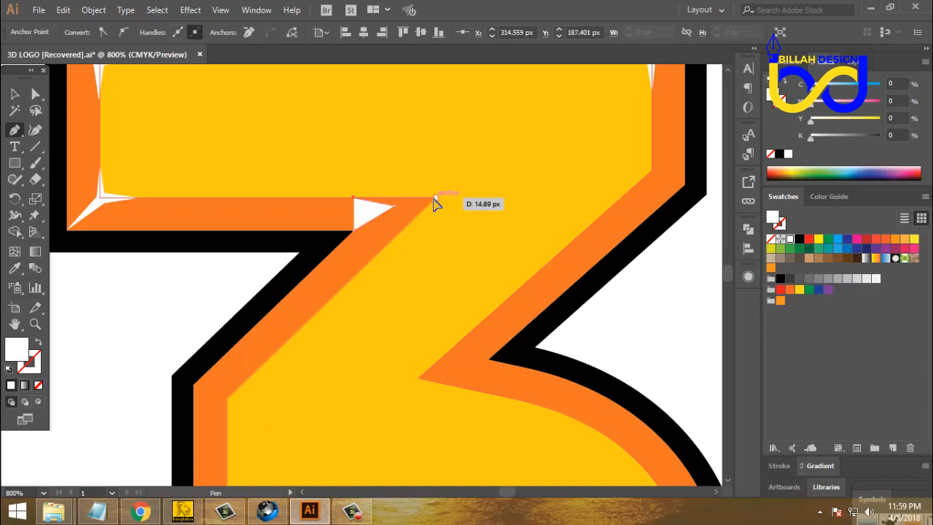
pyautogui.click(435, 199)
pyautogui.click(407, 225)
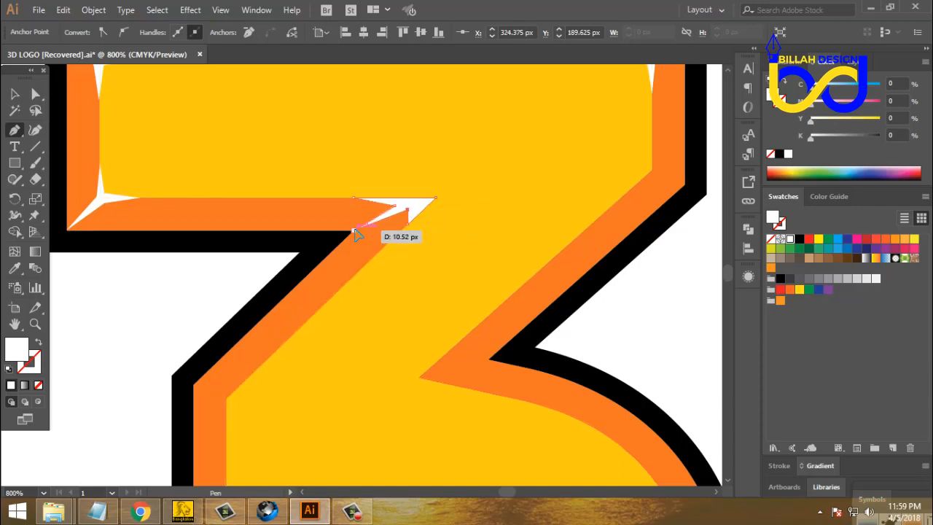
pyautogui.click(371, 231)
pyautogui.click(35, 94)
pyautogui.click(127, 297)
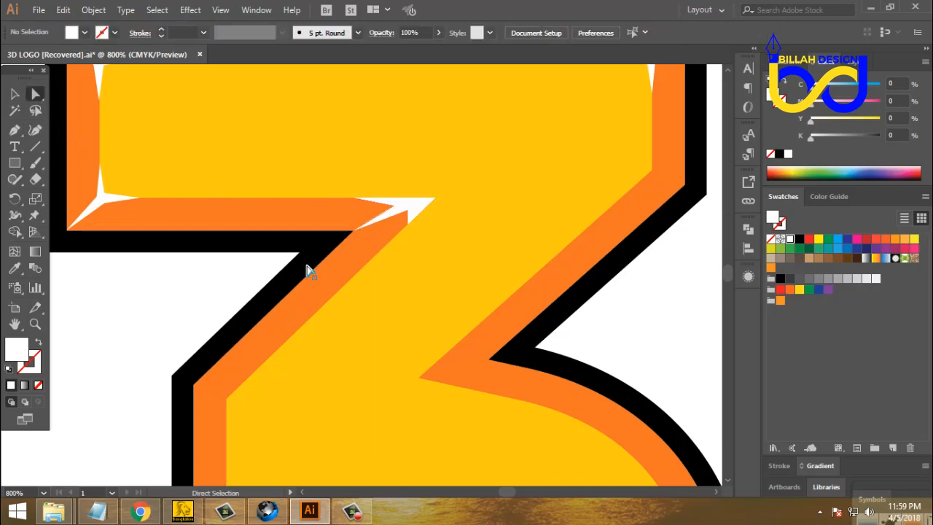
# - Adjust the anchor points of the highlight beneath the top bar so its lower spike follows the diagonal yellow edge
pyautogui.click(404, 213)
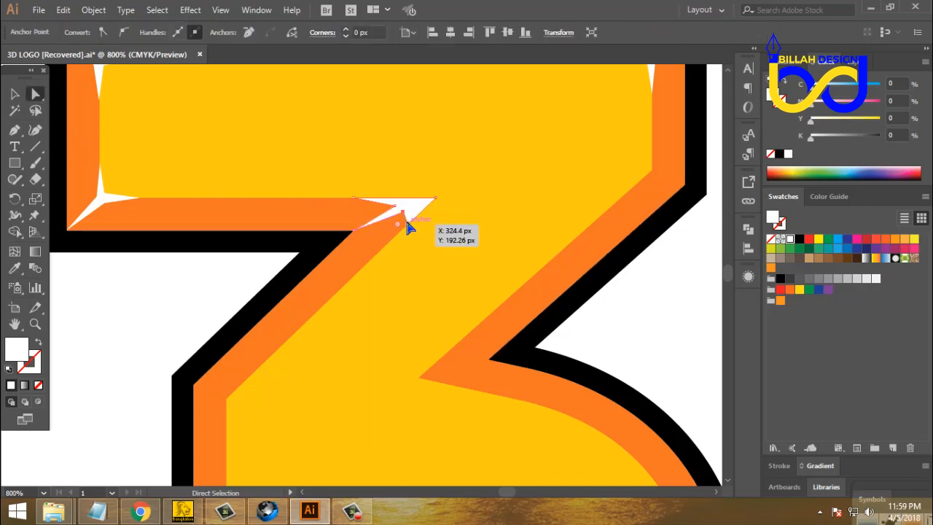
pyautogui.moveTo(406, 224)
pyautogui.mouseDown()
pyautogui.moveTo(398, 233)
pyautogui.moveTo(410, 213)
pyautogui.mouseUp()
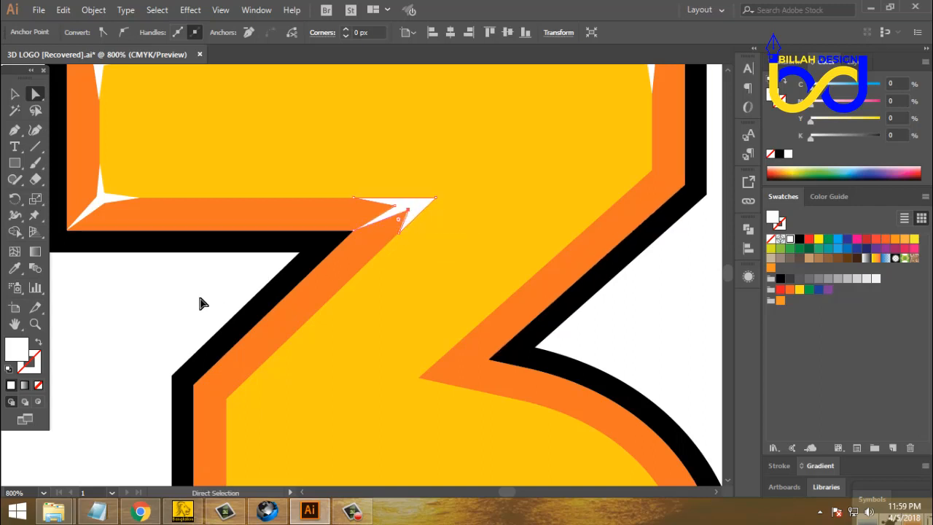
pyautogui.click(198, 295)
# - Draw a three-pointed white highlight at the upper-left corner of the 3's middle section and deselect it
pyautogui.scroll(-5, 354, 250)
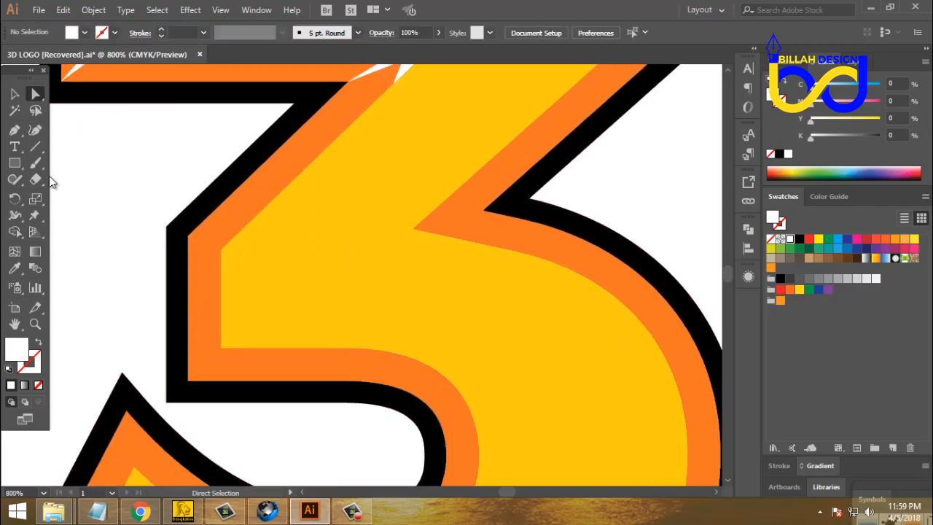
pyautogui.click(15, 130)
pyautogui.click(188, 236)
pyautogui.click(211, 254)
pyautogui.click(220, 293)
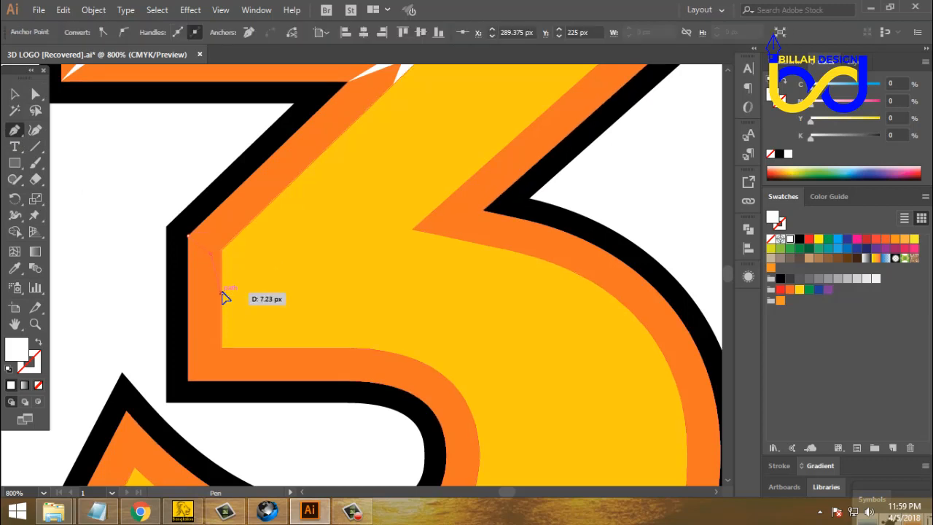
pyautogui.click(228, 254)
pyautogui.click(248, 223)
pyautogui.click(221, 250)
pyautogui.click(188, 236)
pyautogui.click(35, 110)
pyautogui.click(85, 221)
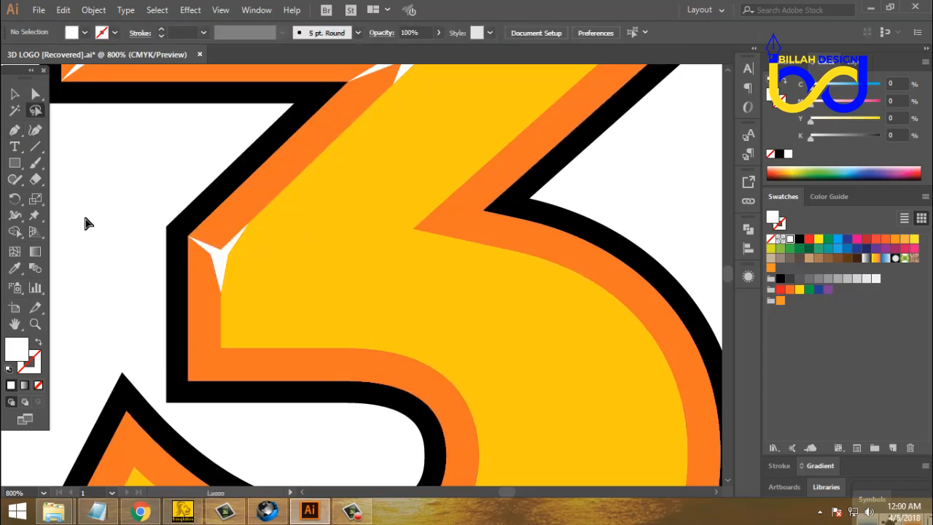
# - Nudge the center anchor point of the middle section's upper-left highlight to refine its shape
pyautogui.scroll(1, 217, 272)
pyautogui.click(35, 94)
pyautogui.moveTo(223, 239); pyautogui.dragTo(220, 237)
pyautogui.click(131, 285)
pyautogui.click(124, 306)
# - Draw a three-pointed white highlight at the lower-left corner of the 3's middle section and deselect it
pyautogui.moveTo(204, 346); pyautogui.dragTo(201, 210)
pyautogui.click(15, 130)
pyautogui.click(170, 298)
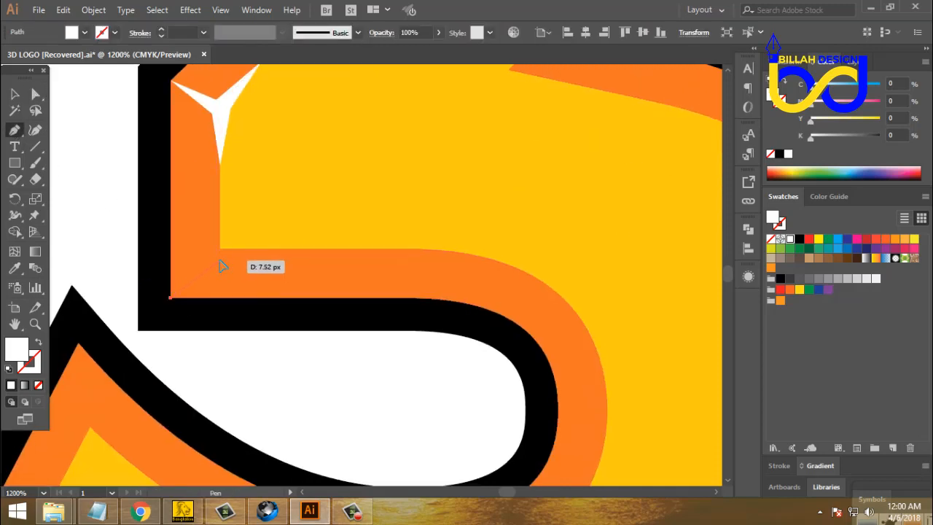
pyautogui.click(220, 261)
pyautogui.click(265, 248)
pyautogui.click(226, 244)
pyautogui.click(220, 212)
pyautogui.click(212, 248)
pyautogui.click(170, 298)
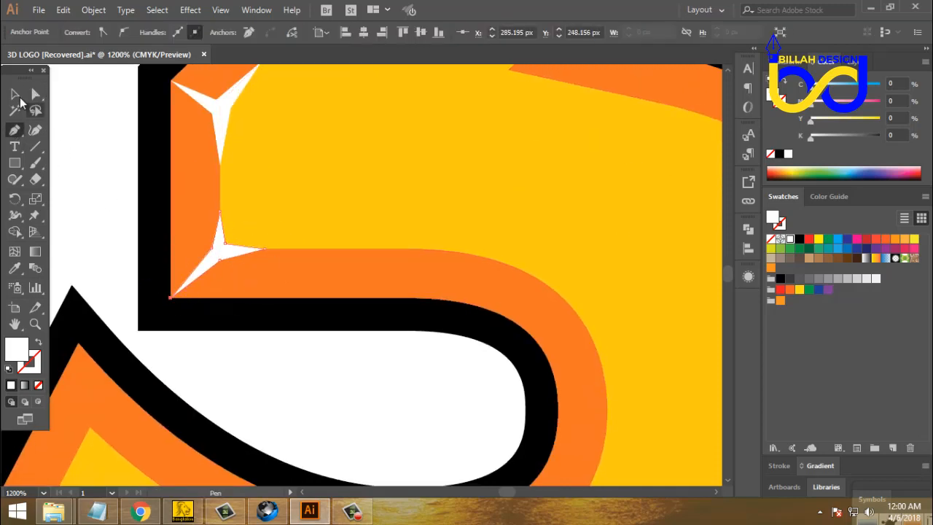
pyautogui.click(15, 94)
pyautogui.click(95, 219)
# - Start a white highlight path at the outer orange corner on the lower right of the 3's top bar
pyautogui.moveTo(391, 394); pyautogui.dragTo(357, 362)
pyautogui.hotkey('ctrl', '-')
pyautogui.hotkey('ctrl', '-')
pyautogui.hotkey('ctrl', '-')
pyautogui.hotkey('ctrl', '-')
pyautogui.hotkey('ctrl', '+')
pyautogui.hotkey('ctrl', '+')
pyautogui.moveTo(537, 179); pyautogui.dragTo(376, 397)
pyautogui.click(14, 130)
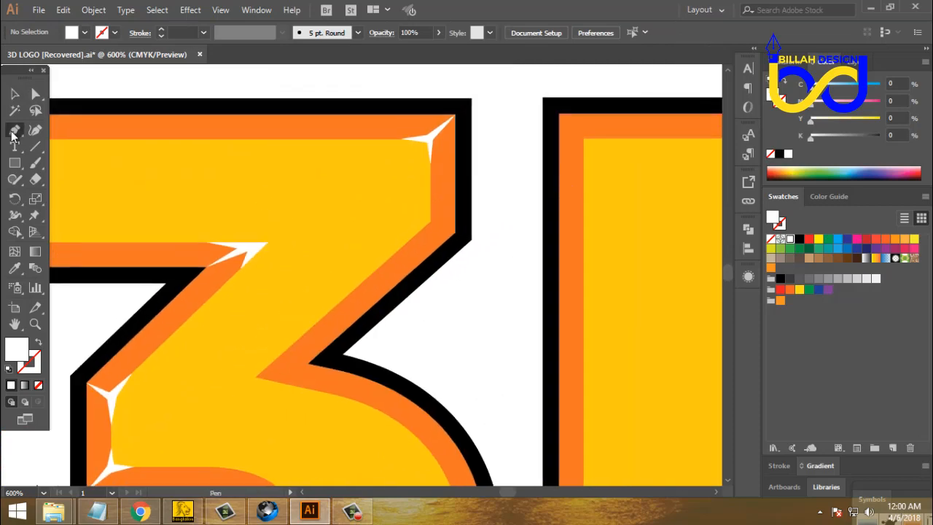
pyautogui.click(454, 233)
pyautogui.hotkey('ctrl', '+')
pyautogui.hotkey('ctrl', '+')
pyautogui.click(368, 263)
pyautogui.click(357, 216)
pyautogui.click(357, 273)
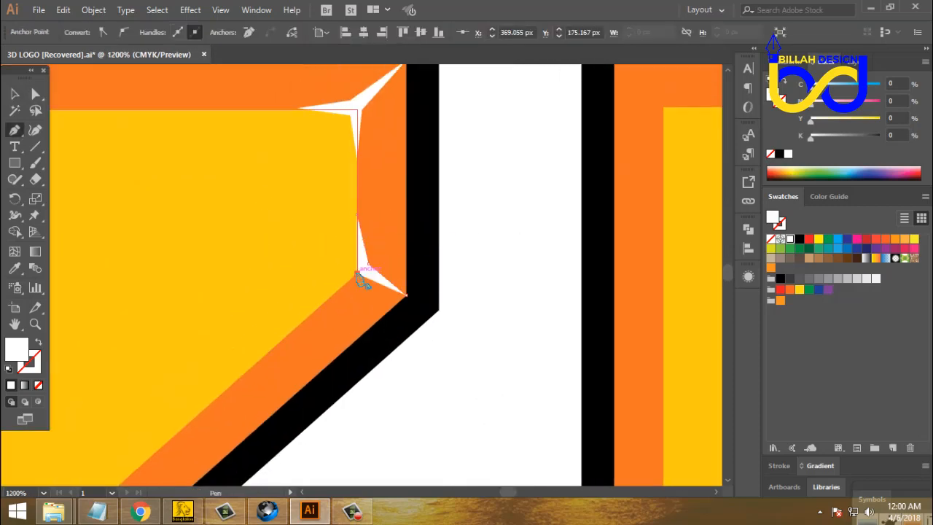
pyautogui.hotkey('ctrl', 'z')
pyautogui.hotkey('ctrl', 'z')
pyautogui.hotkey('ctrl', 'z')
# - Complete the three-pointed white highlight at the lower-right corner of the 3's top bar and deselect it
pyautogui.click(367, 260)
pyautogui.click(357, 229)
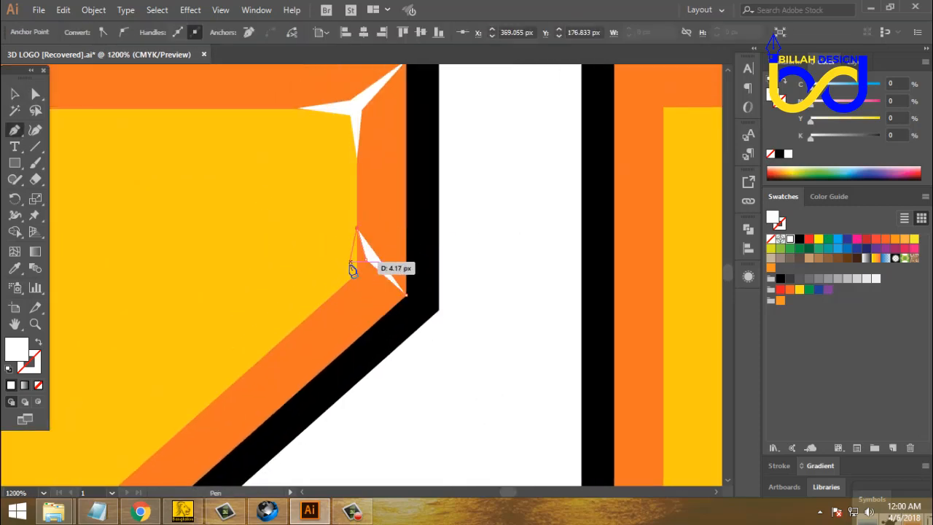
pyautogui.click(348, 266)
pyautogui.click(334, 295)
pyautogui.click(365, 278)
pyautogui.click(406, 295)
pyautogui.keyDown('ctrl'); pyautogui.click(471, 390); pyautogui.keyUp('ctrl')
# - Pull the inner anchor points of the top bar's lower-right highlight toward its center to make the spikes slimmer
pyautogui.scroll(2, 372, 285)
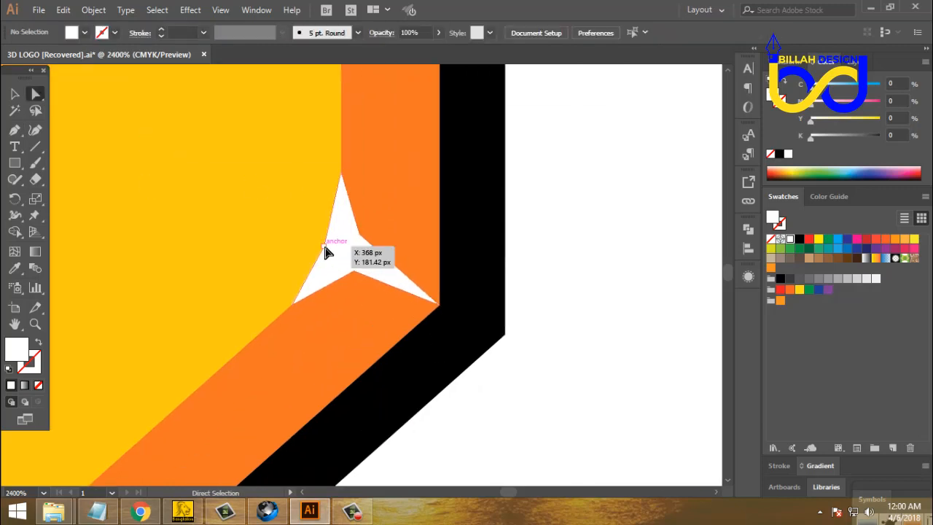
pyautogui.moveTo(325, 248); pyautogui.dragTo(333, 251)
pyautogui.moveTo(354, 272); pyautogui.dragTo(349, 269)
pyautogui.click(524, 398)
pyautogui.moveTo(360, 235); pyautogui.dragTo(358, 255)
pyautogui.click(523, 397)
# - Draw a white arrow-shaped highlight in the notch on the right side of the 3, along both bevel edges
pyautogui.moveTo(160, 416); pyautogui.dragTo(410, 122)
pyautogui.press('p')
pyautogui.click(417, 256)
pyautogui.click(288, 272)
pyautogui.click(332, 199)
pyautogui.click(209, 312)
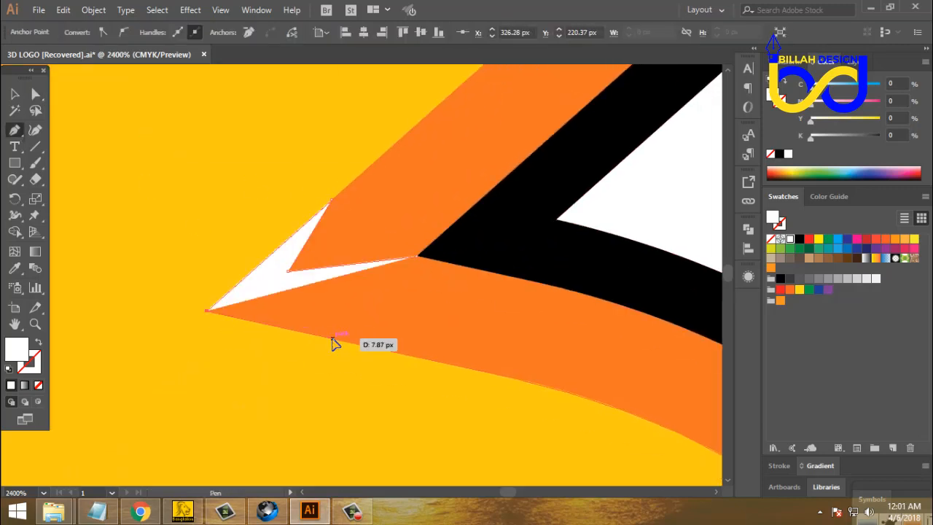
pyautogui.click(332, 339)
pyautogui.click(281, 295)
pyautogui.click(417, 256)
# - Draw a three-pointed white highlight at the upper tip of the 3's lower-left arm and deselect it
pyautogui.hotkey('ctrl', '-')
pyautogui.hotkey('ctrl', '-')
pyautogui.hotkey('ctrl', '-')
pyautogui.hotkey('ctrl', '-')
pyautogui.hotkey('ctrl', '-')
pyautogui.moveTo(333, 463); pyautogui.dragTo(410, 330)
pyautogui.hotkey('ctrl', '+')
pyautogui.hotkey('ctrl', '+')
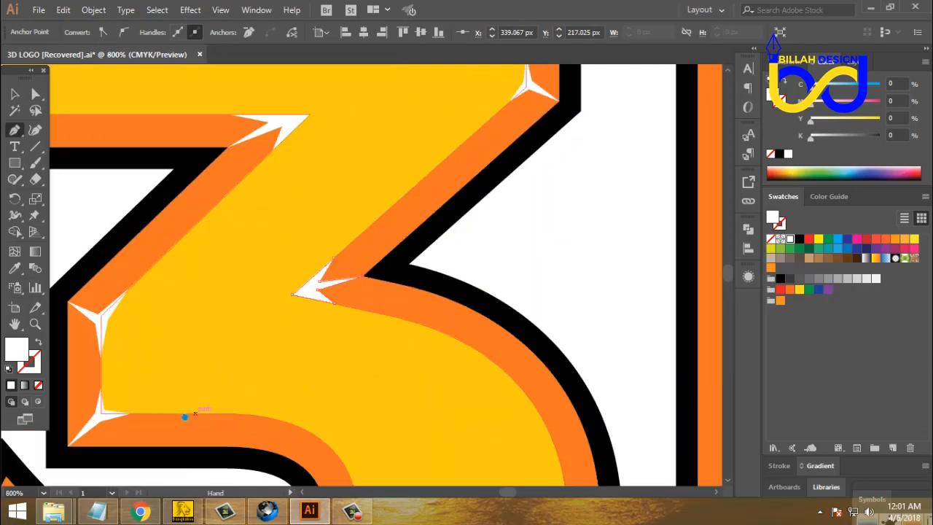
pyautogui.moveTo(187, 416); pyautogui.dragTo(380, 161)
pyautogui.click(199, 226)
pyautogui.click(186, 325)
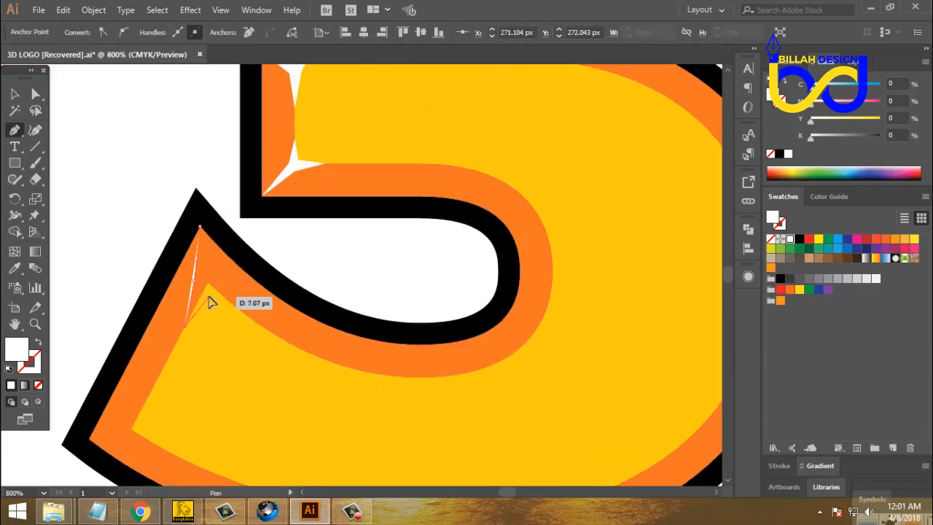
pyautogui.click(209, 297)
pyautogui.click(245, 313)
pyautogui.click(209, 271)
pyautogui.click(200, 226)
pyautogui.hotkey('ctrl', 'shift', 'a')
pyautogui.press('a')
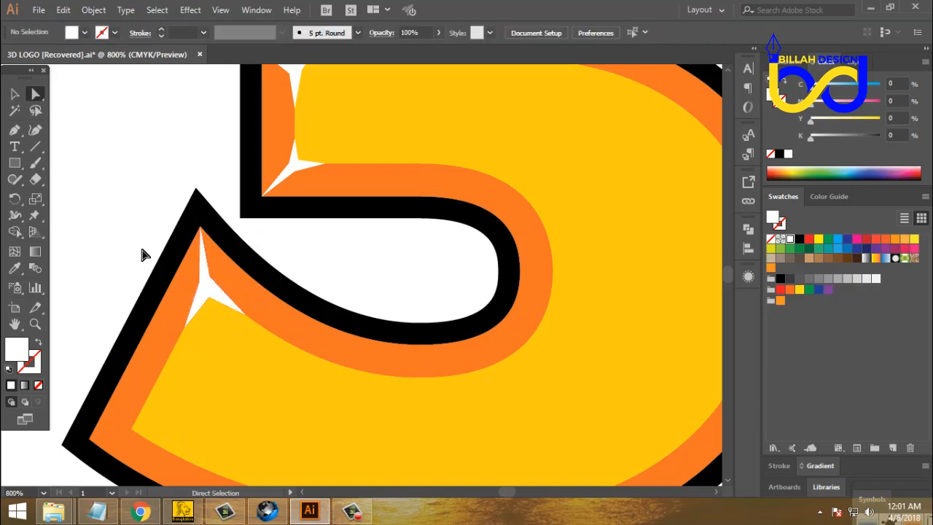
# - Draw a three-pointed white highlight at the bottom-left tip of the 3's lower arm, refine its anchor point and deselect it
pyautogui.moveTo(142, 408); pyautogui.dragTo(236, 268)
pyautogui.hotkey('ctrl', '+')
pyautogui.moveTo(218, 350); pyautogui.dragTo(417, 299)
pyautogui.click(14, 131)
pyautogui.click(203, 270)
pyautogui.click(270, 242)
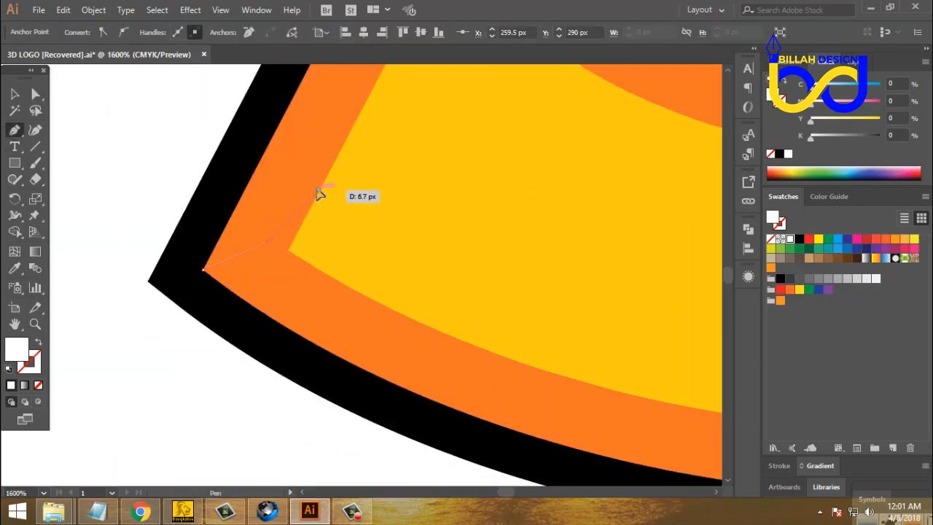
pyautogui.click(318, 191)
pyautogui.click(288, 250)
pyautogui.click(333, 277)
pyautogui.click(279, 260)
pyautogui.click(204, 270)
pyautogui.press('a')
pyautogui.hotkey('ctrl', 'shift', 'a')
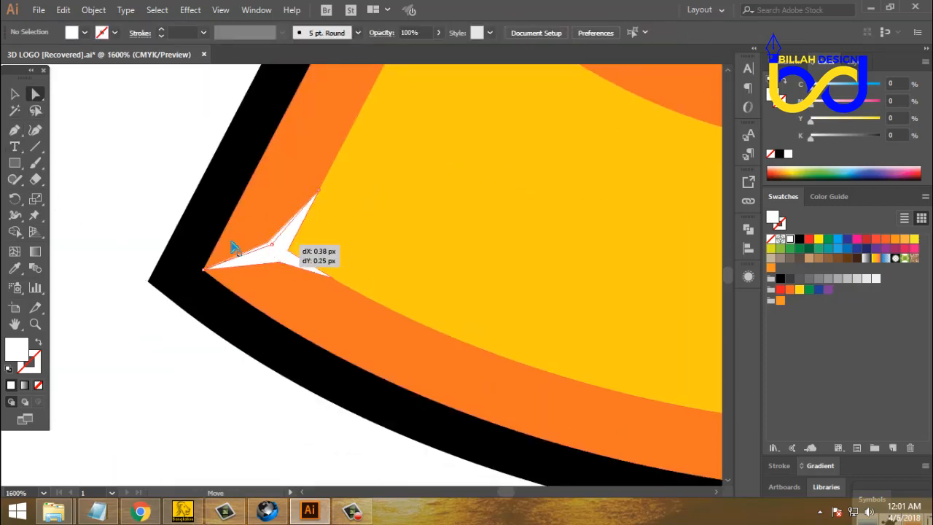
# - Examine all the white corner highlights on the 3 against the whole lettering
pyautogui.hotkey('ctrl', '-')
pyautogui.hotkey('ctrl', '-')
pyautogui.hotkey('ctrl', '-')
pyautogui.hotkey('ctrl', '-')
pyautogui.moveTo(510, 225); pyautogui.dragTo(513, 300)
pyautogui.hotkey('ctrl', '-')
pyautogui.hotkey('ctrl', '-')
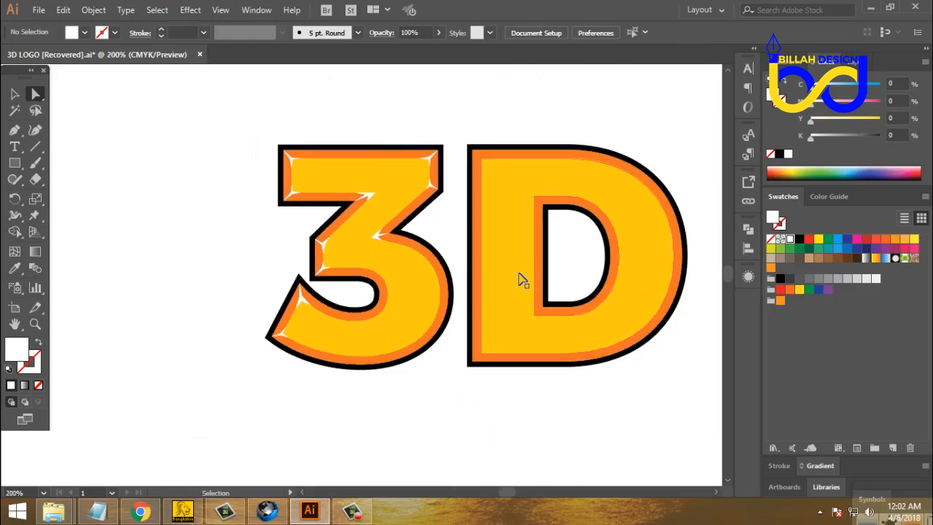
pyautogui.hotkey('ctrl', '+')
pyautogui.hotkey('ctrl', '+')
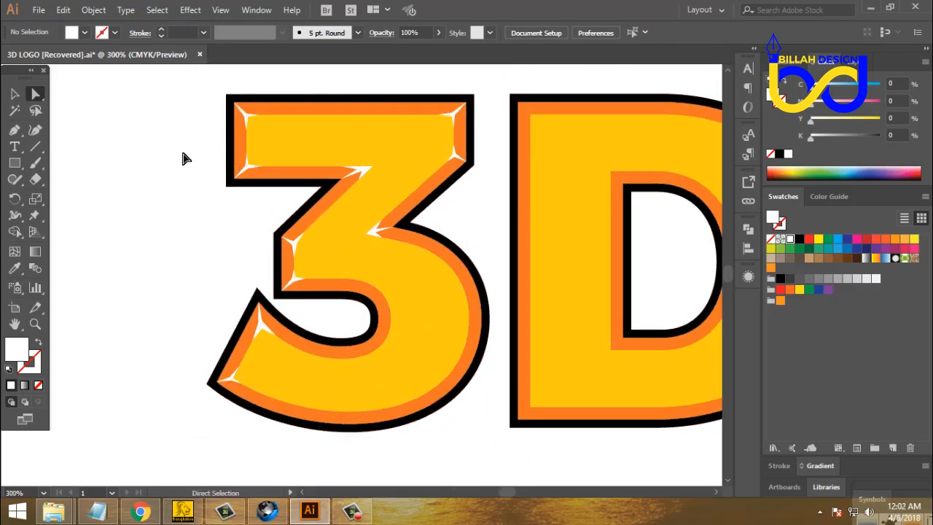
pyautogui.moveTo(198, 196); pyautogui.dragTo(199, 205)
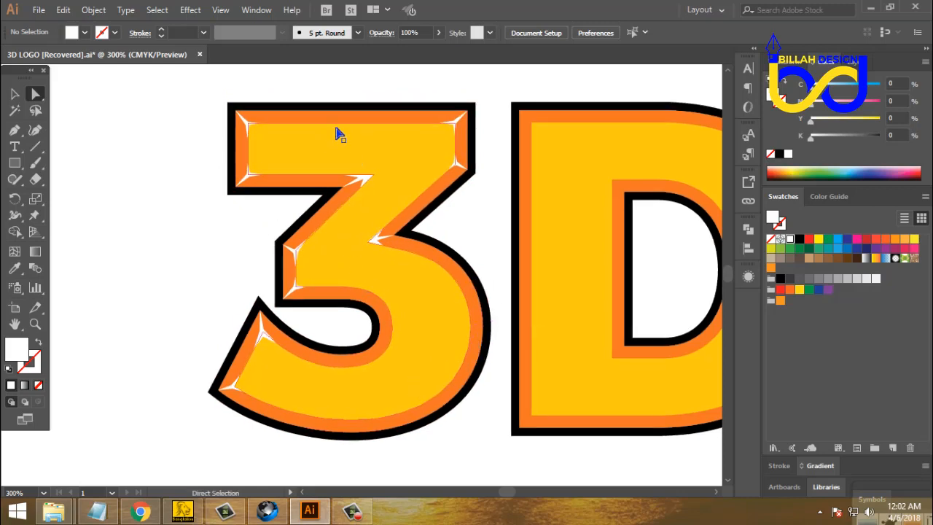
pyautogui.moveTo(167, 202); pyautogui.dragTo(165, 226)
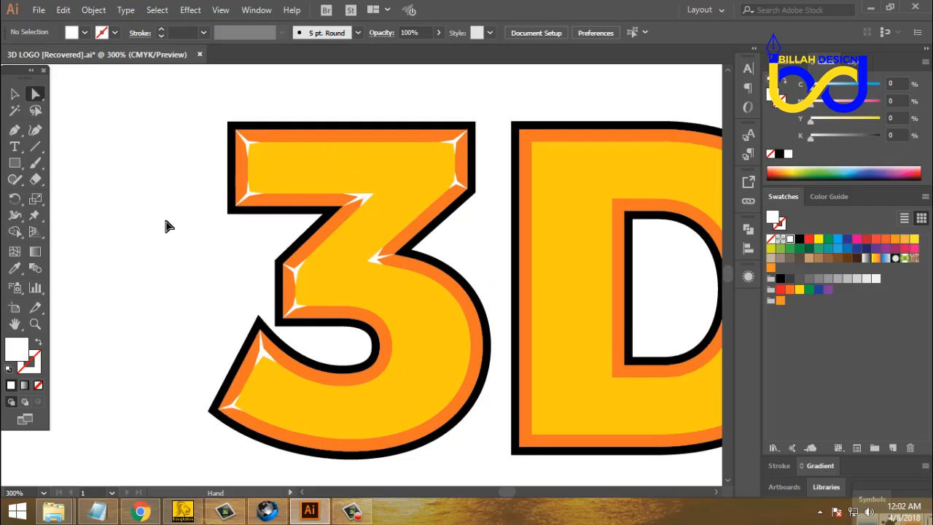
# - Draw a short horizontal line with a white stroke and no fill along the upper yellow edge of the 3's top bar
pyautogui.hotkey('ctrl', '+')
pyautogui.moveTo(138, 194); pyautogui.dragTo(163, 231)
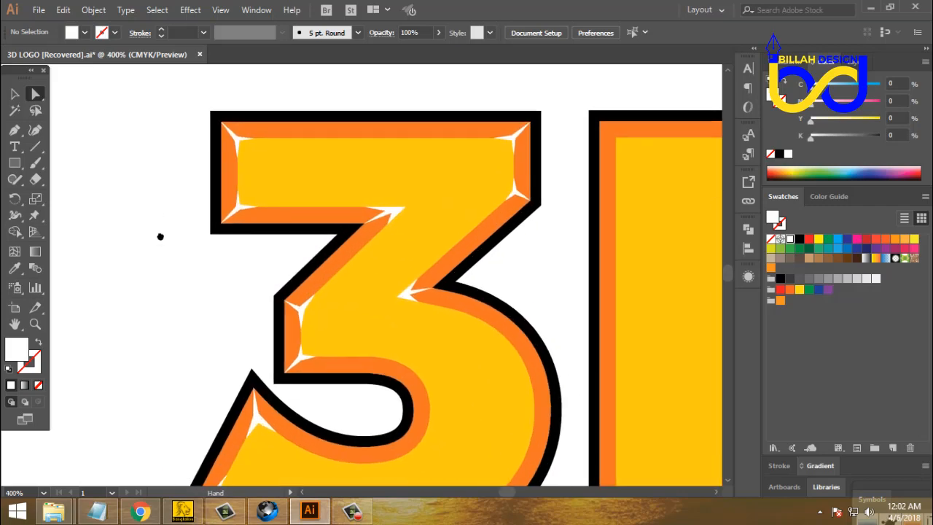
pyautogui.click(16, 130)
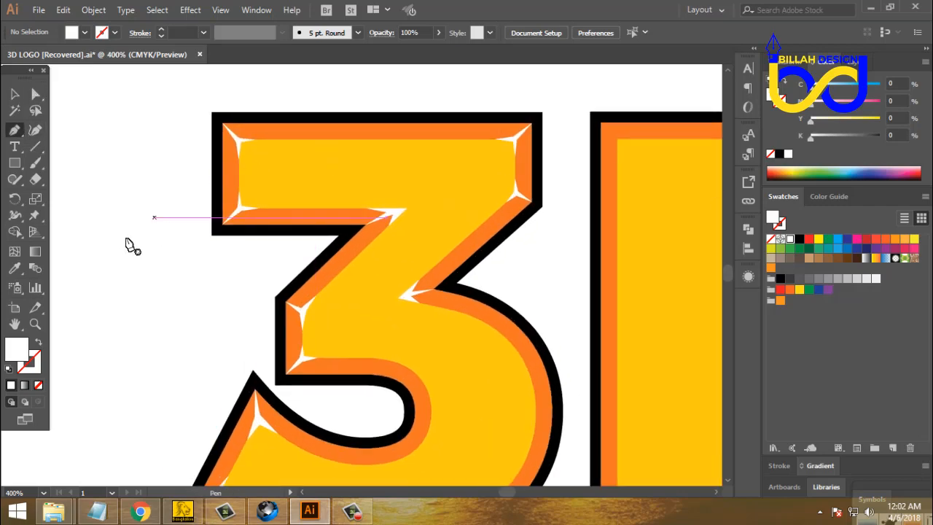
pyautogui.click(39, 342)
pyautogui.click(38, 359)
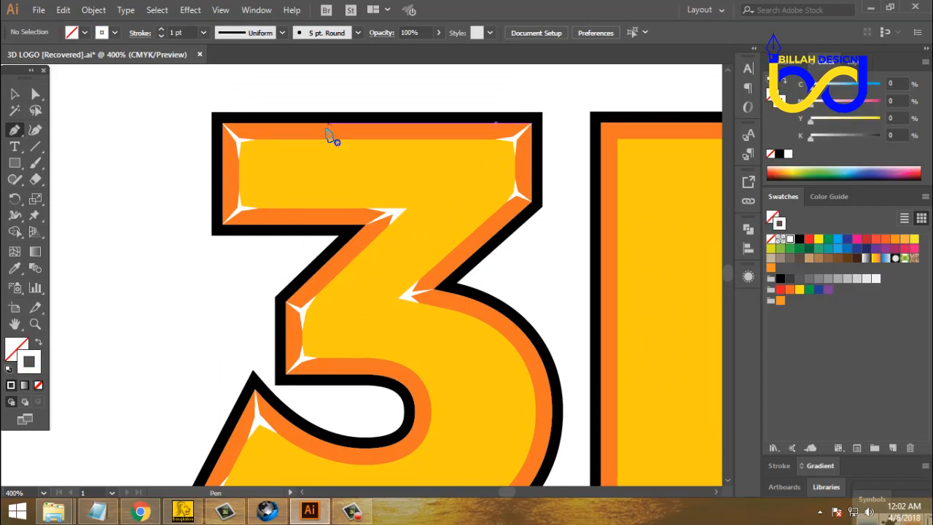
pyautogui.click(329, 138)
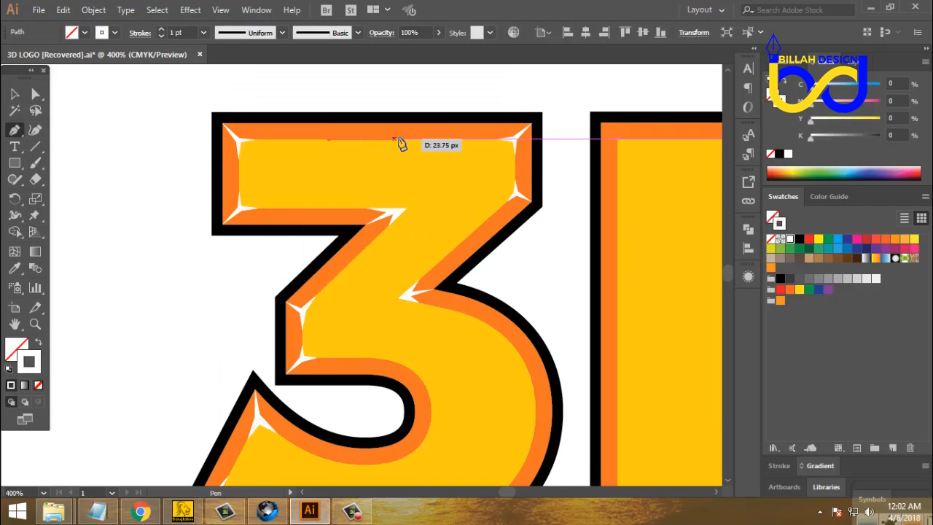
pyautogui.click(411, 138)
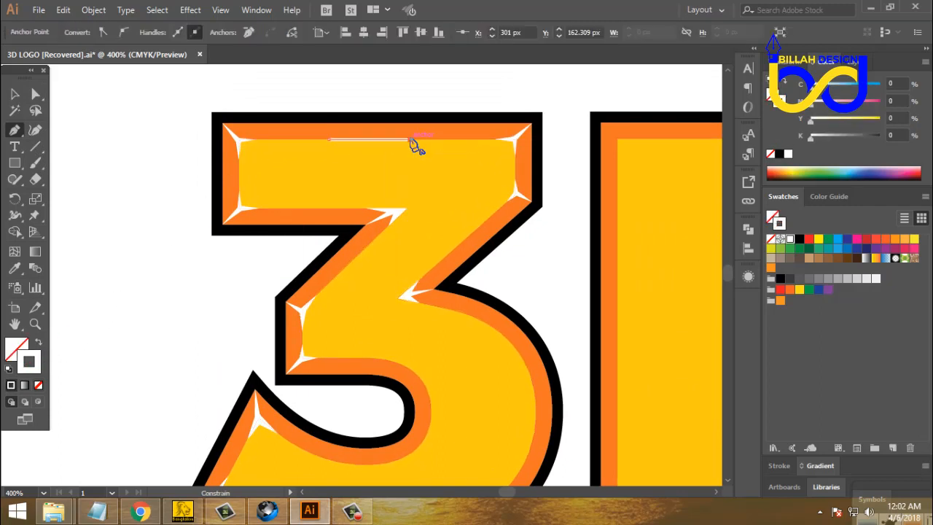
pyautogui.click(17, 95)
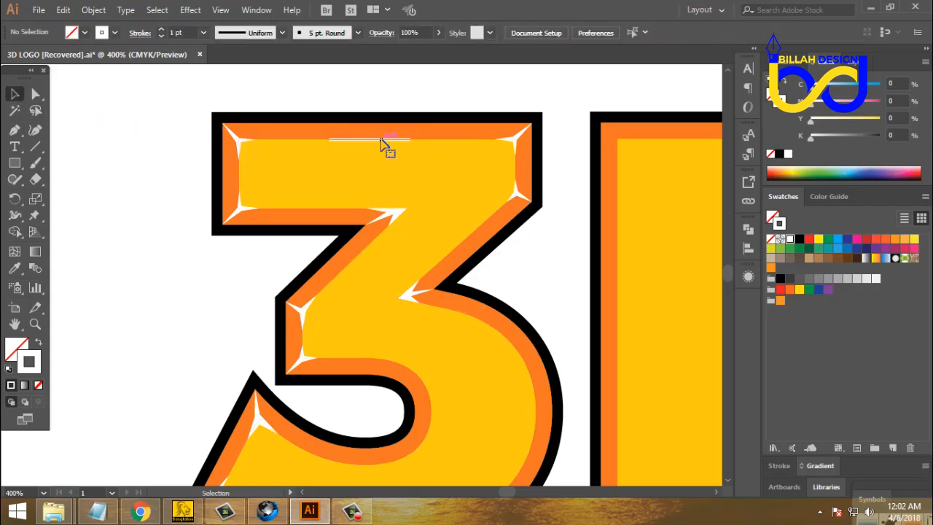
# - Give the white line on the 3's top bar a 2 pt stroke and the lens-shaped width profile tapering at both ends
pyautogui.click(162, 30)
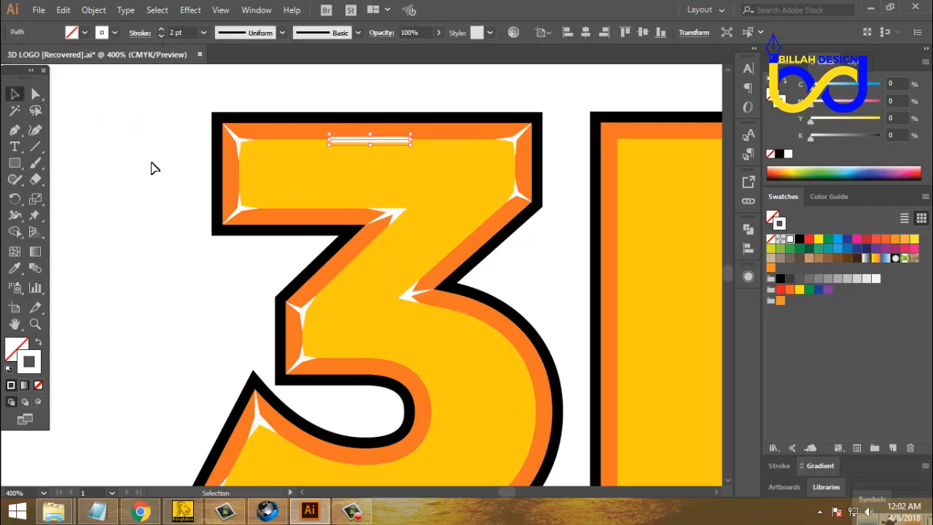
pyautogui.click(150, 167)
pyautogui.click(376, 142)
pyautogui.scroll(1, 159, 140)
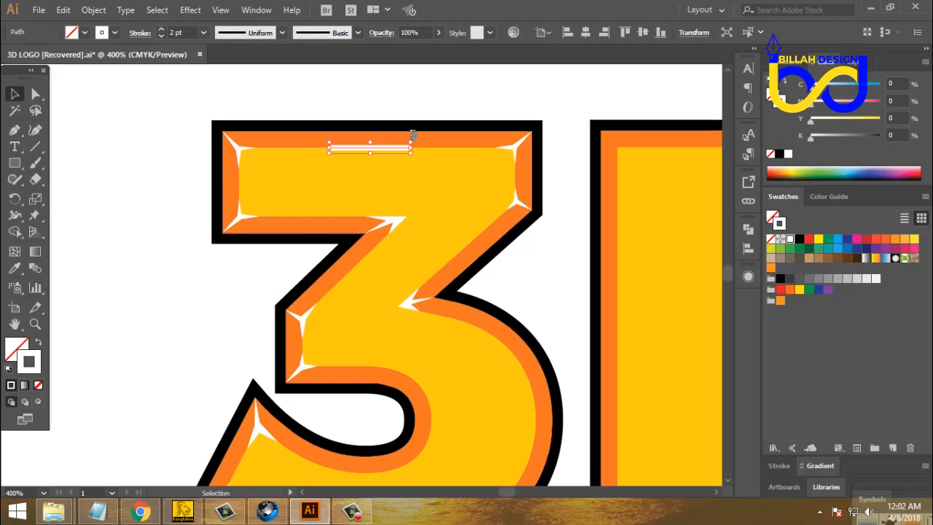
pyautogui.click(261, 32)
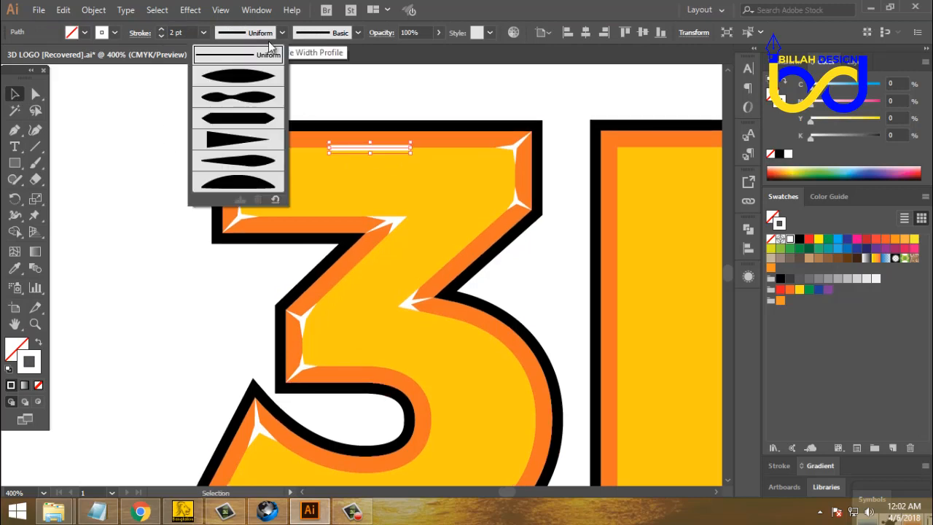
pyautogui.click(244, 84)
pyautogui.click(135, 261)
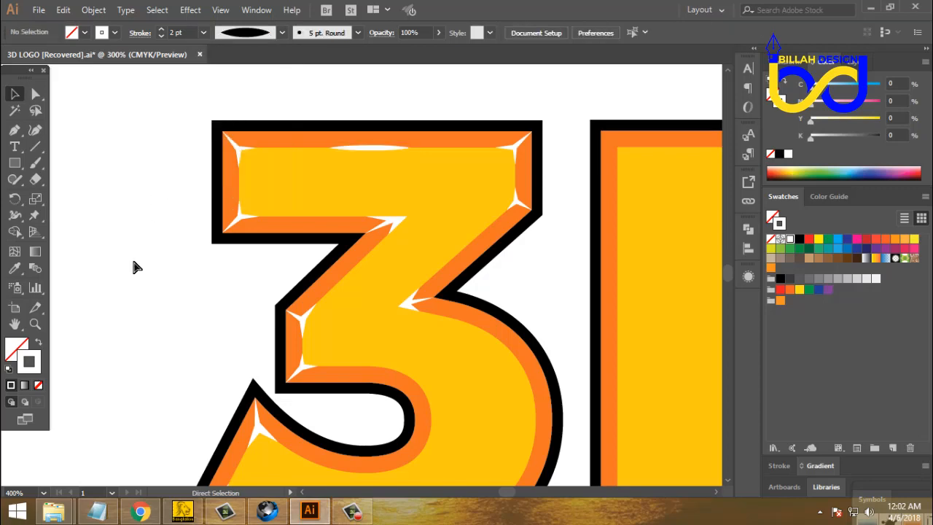
# - Set the stroke of the tapered highlight on the 3's top edge to 1.5 pt and deselect it
pyautogui.hotkey('ctrl', '-')
pyautogui.scroll(2, 292, 175)
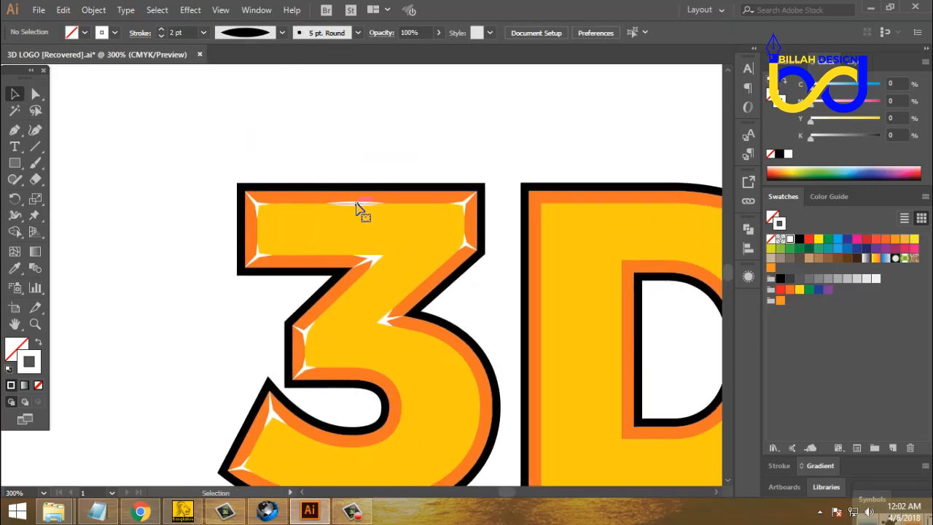
pyautogui.click(357, 205)
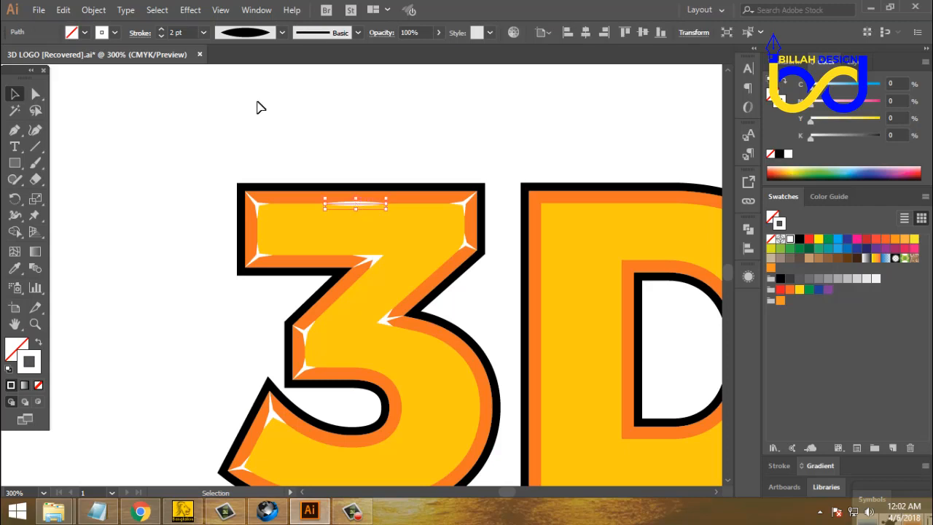
pyautogui.click(186, 33)
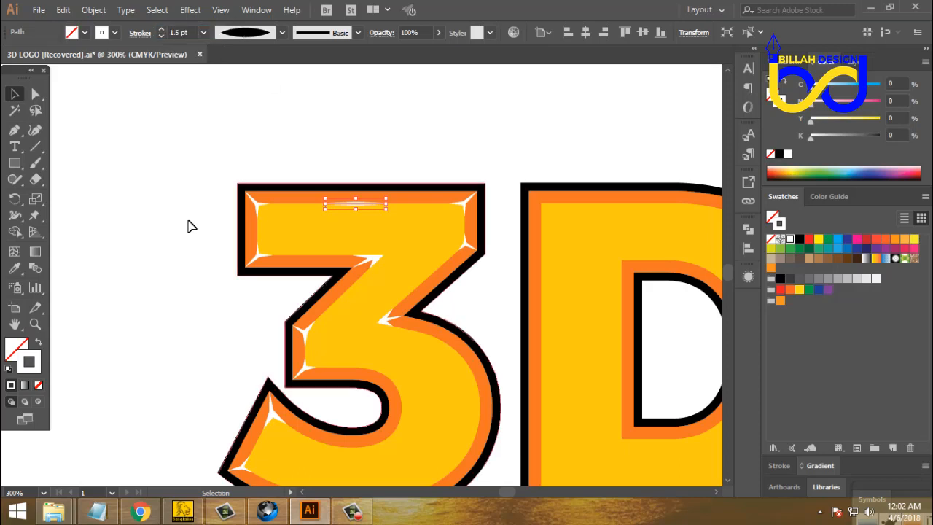
pyautogui.click(143, 225)
pyautogui.moveTo(147, 282); pyautogui.dragTo(153, 261)
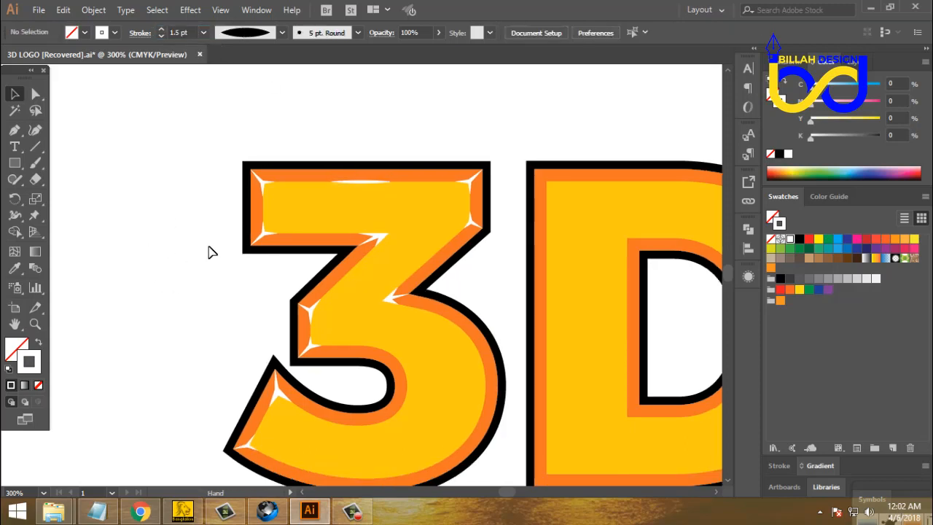
# - Copy the tapered highlight onto the lower yellow edge of the 3's top bar and shorten the copy from its right end
pyautogui.moveTo(360, 185); pyautogui.dragTo(353, 250)
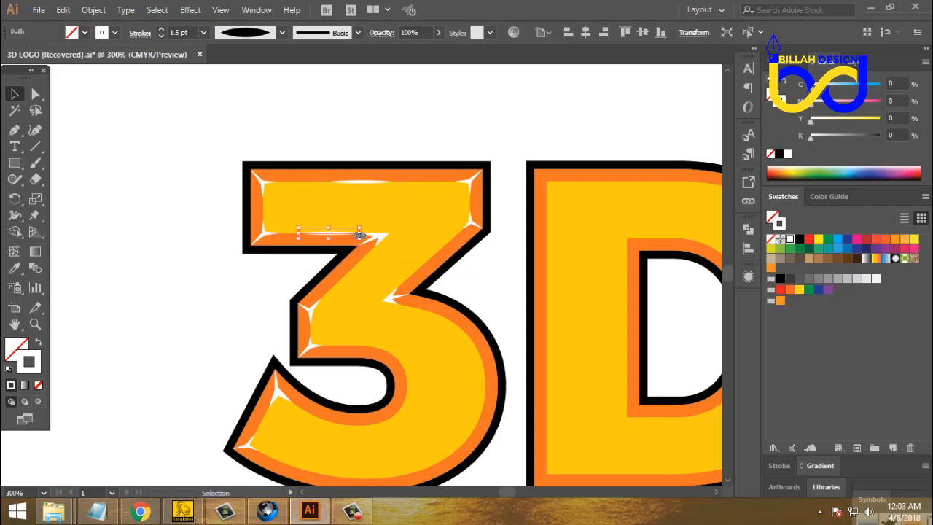
pyautogui.hotkey('ctrl', '=')
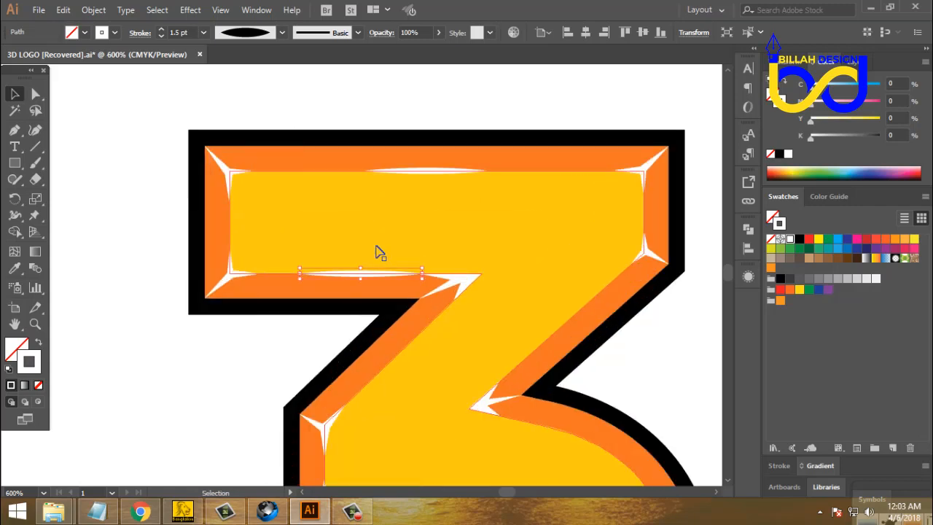
pyautogui.moveTo(422, 272); pyautogui.dragTo(384, 273)
pyautogui.click(306, 335)
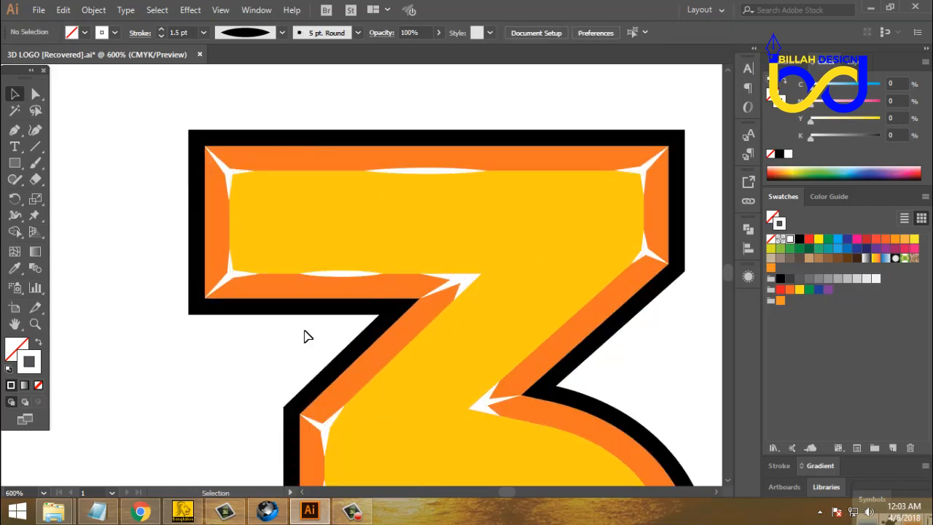
pyautogui.click(339, 274)
pyautogui.hotkey('ctrl', '-')
pyautogui.hotkey('ctrl', '-')
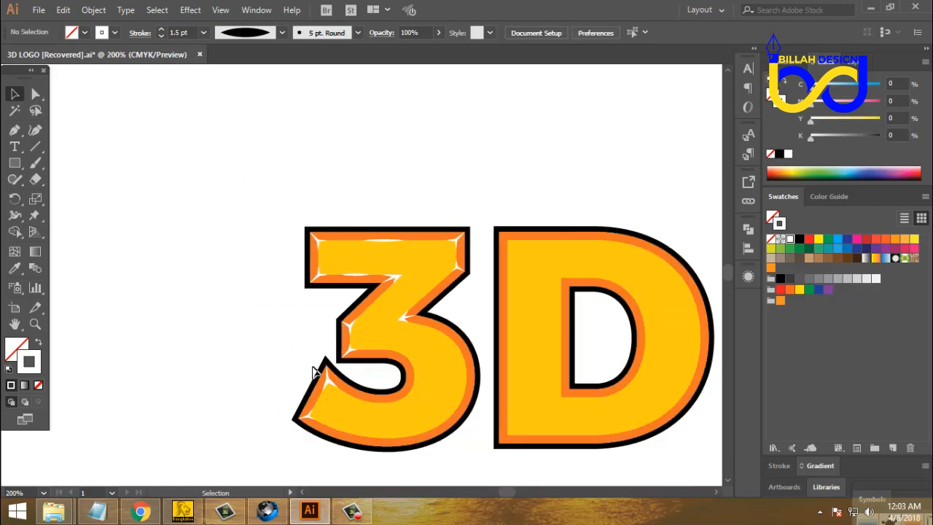
pyautogui.hotkey('ctrl', '-')
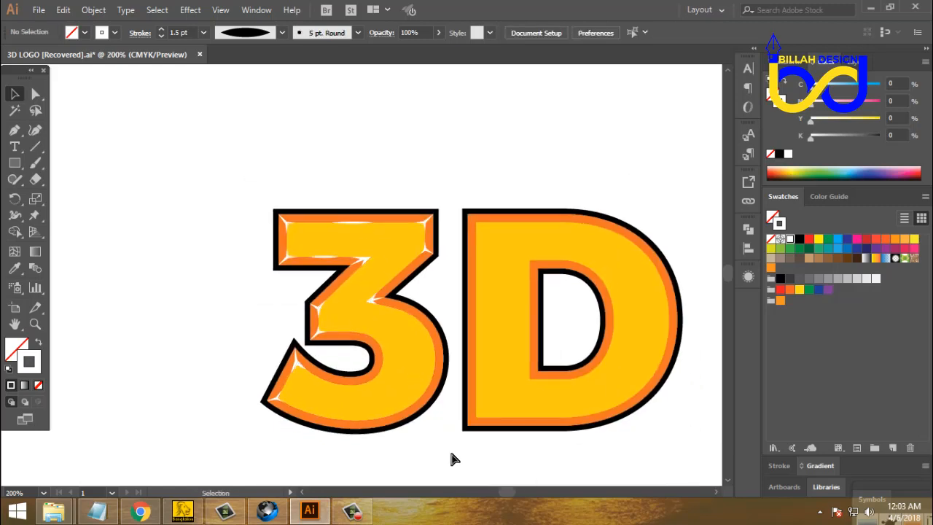
# - Draw a short diagonal white line along the right yellow edge of the 3's slanted stroke, above the inner notch
pyautogui.hotkey('ctrl', '+')
pyautogui.hotkey('ctrl', '+')
pyautogui.hotkey('ctrl', '+')
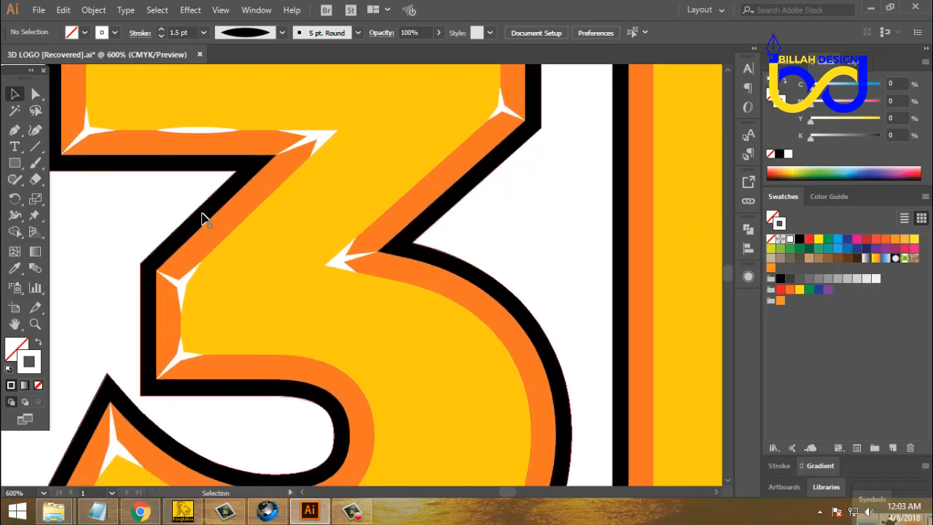
pyautogui.click(14, 129)
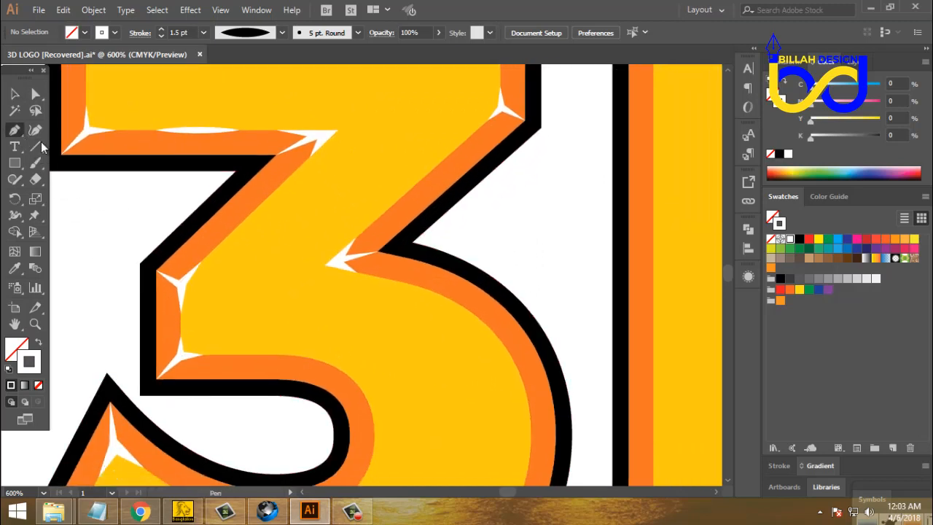
pyautogui.click(386, 210)
pyautogui.click(443, 159)
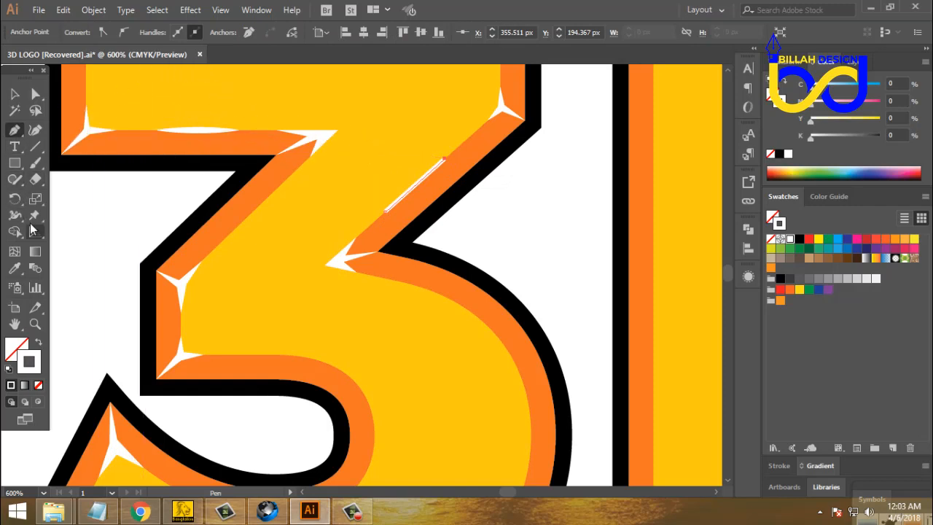
# - Match the diagonal line to the existing edge highlight's 1.5 pt stroke and apply the lens-shaped width profile tapering at both ends
pyautogui.click(15, 267)
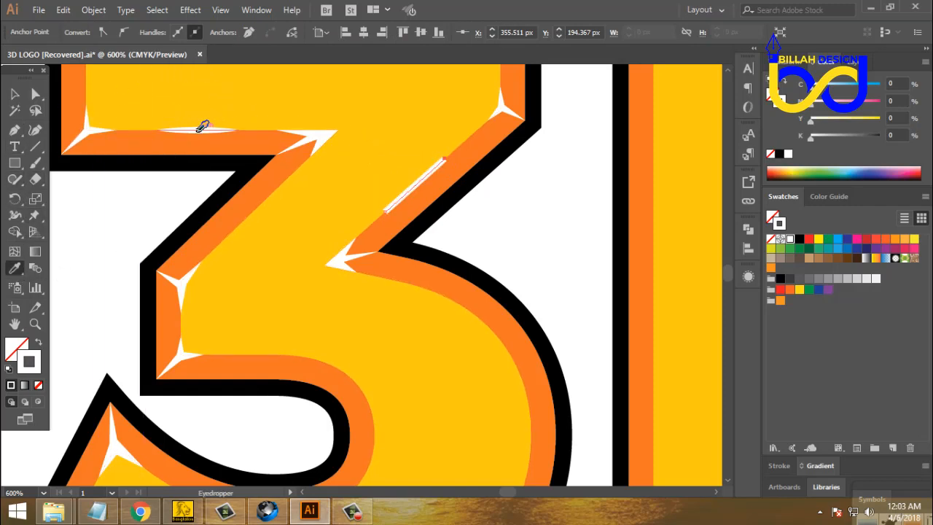
pyautogui.press('v')
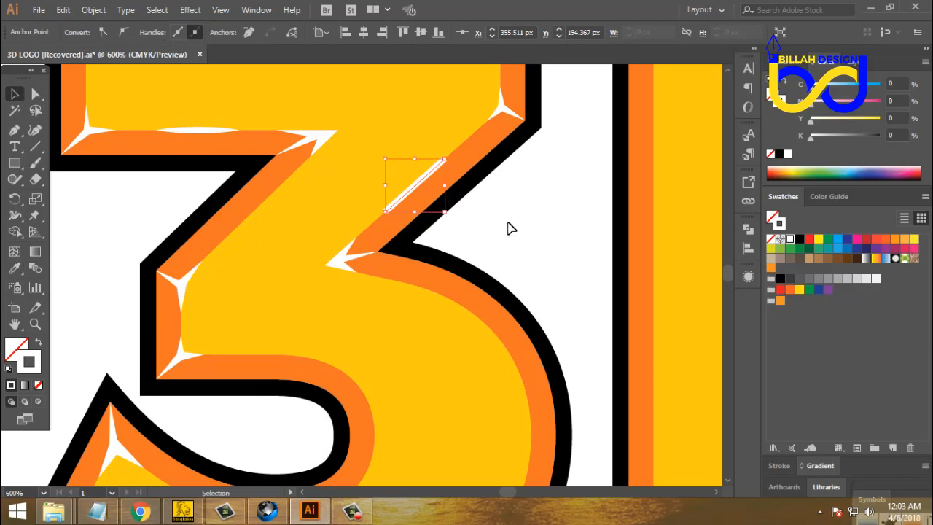
pyautogui.click(414, 191)
pyautogui.click(253, 39)
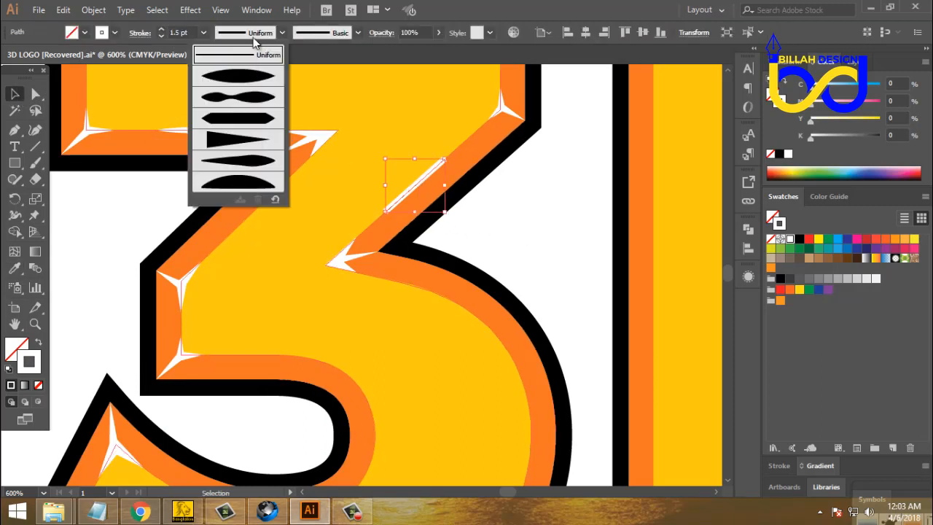
pyautogui.click(246, 82)
pyautogui.click(532, 229)
# - Draw a curved white highlight line along the outer right yellow edge of the 3's lower bowl and deselect it
pyautogui.scroll(-5, 537, 358)
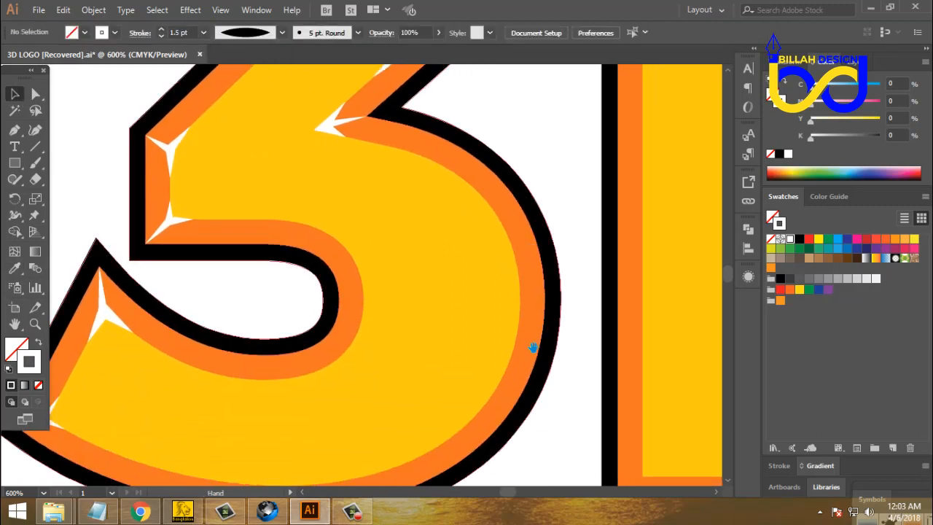
pyautogui.moveTo(565, 379); pyautogui.dragTo(563, 392)
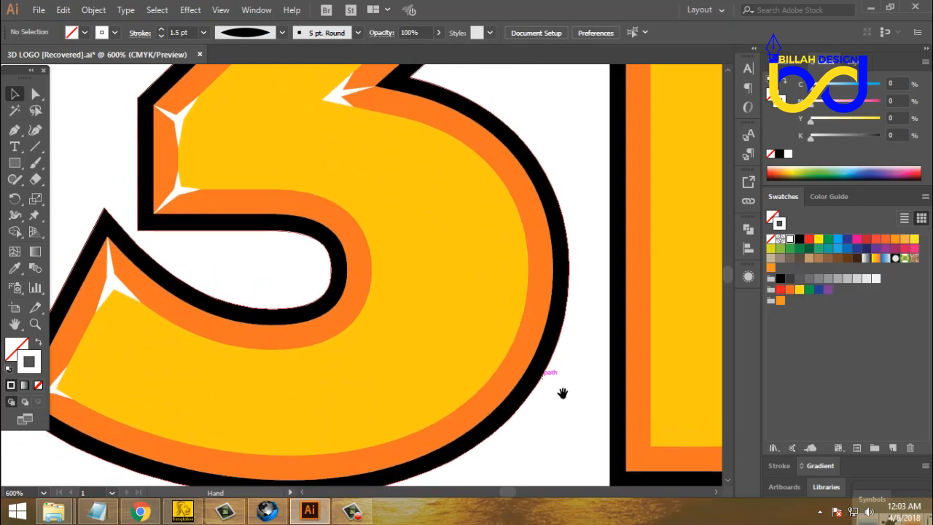
pyautogui.hotkey('ctrl', '-')
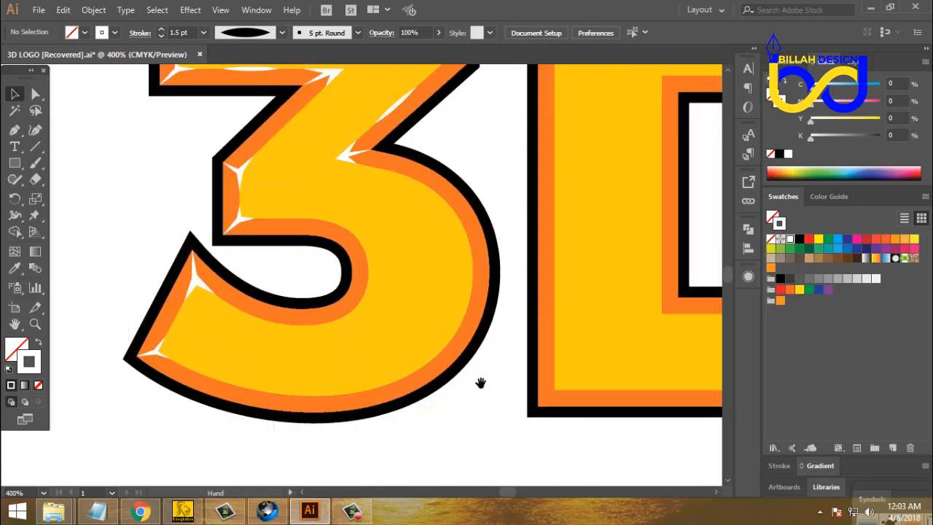
pyautogui.moveTo(489, 410); pyautogui.dragTo(490, 406)
pyautogui.click(14, 130)
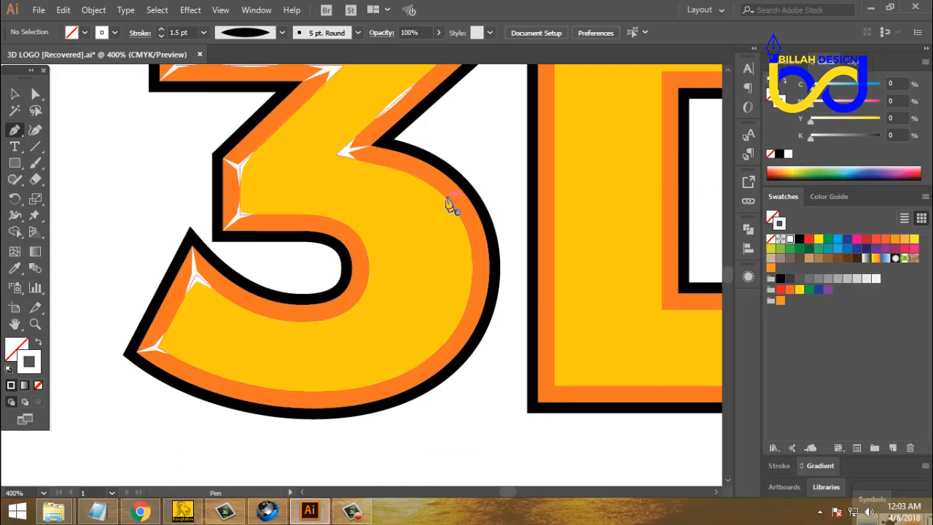
pyautogui.click(447, 197)
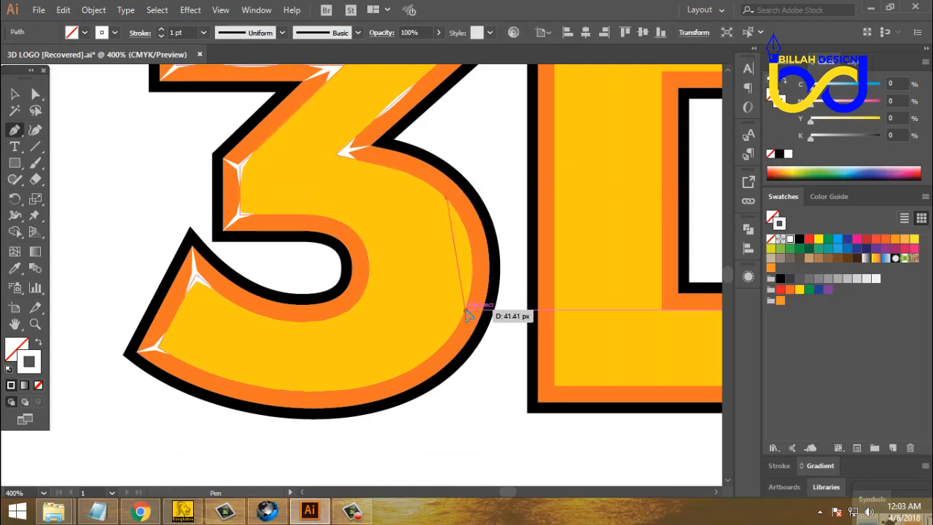
pyautogui.moveTo(465, 310); pyautogui.dragTo(444, 389)
pyautogui.click(465, 312)
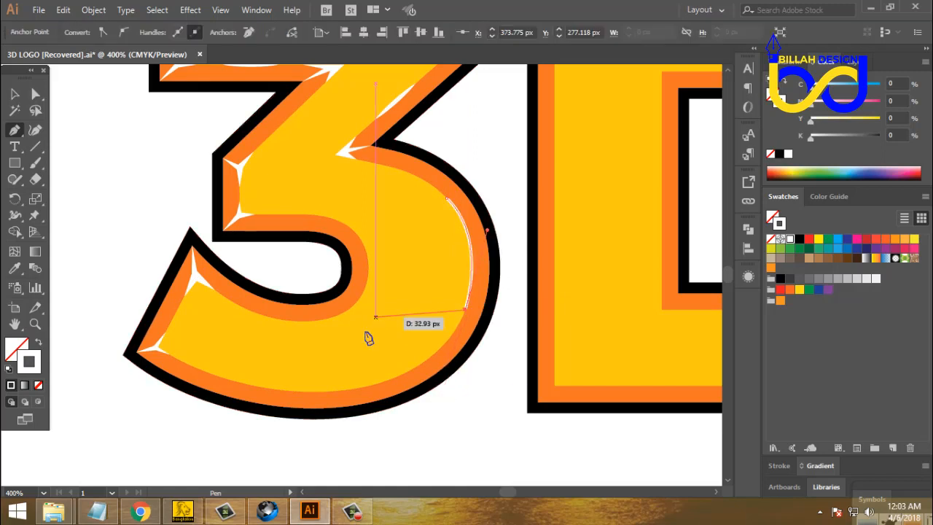
pyautogui.scroll(-2, 340, 358)
pyautogui.click(14, 93)
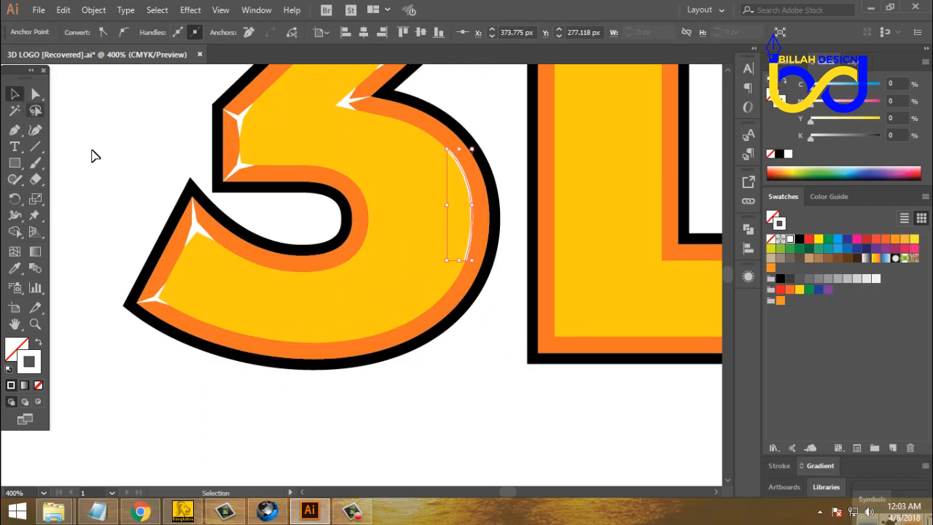
pyautogui.click(95, 156)
# - Draw a curved white highlight line along the bottom yellow edge of the 3's lower bowl and deselect it
pyautogui.moveTo(383, 385)
pyautogui.mouseDown()
pyautogui.moveTo(420, 390)
pyautogui.moveTo(398, 397)
pyautogui.mouseUp()
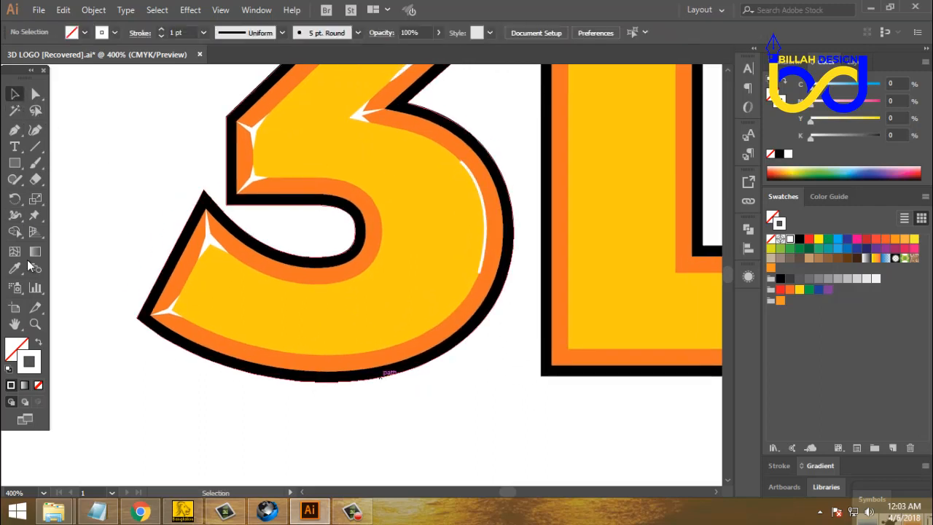
pyautogui.click(14, 129)
pyautogui.click(297, 354)
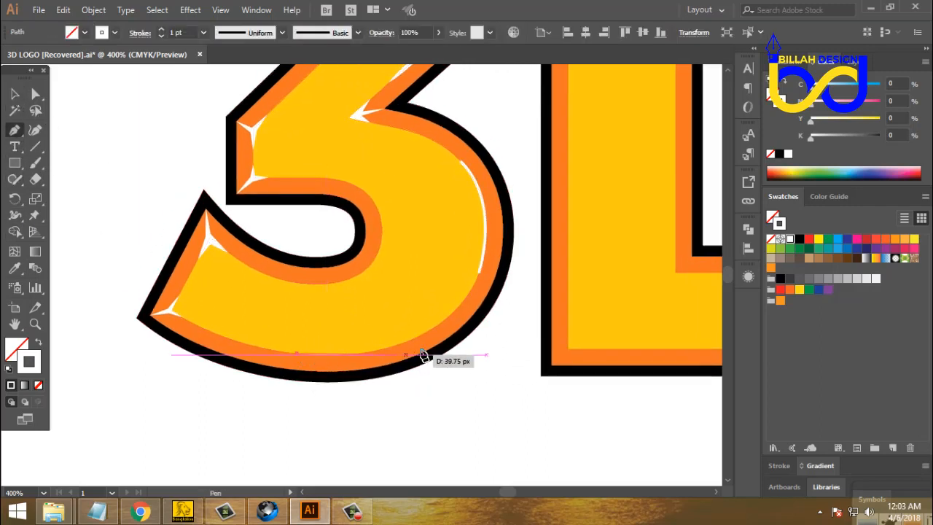
pyautogui.moveTo(415, 337); pyautogui.dragTo(467, 322)
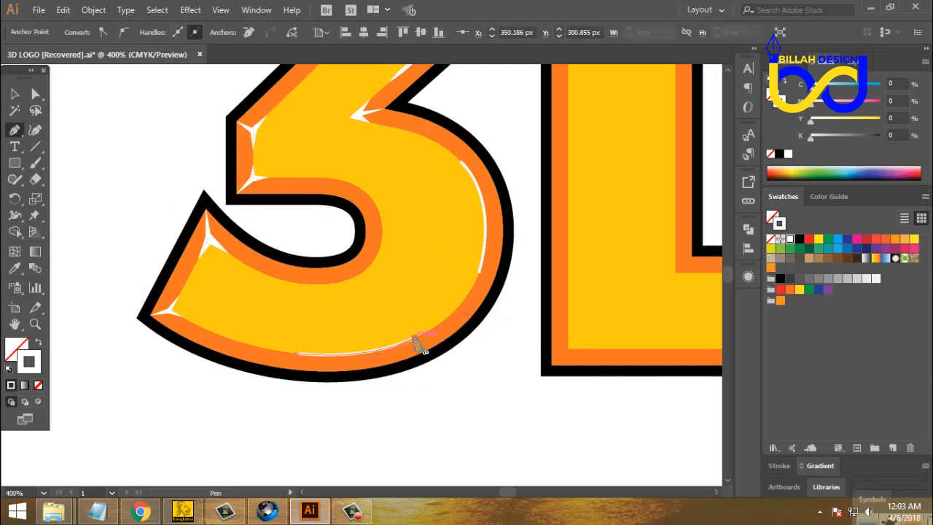
pyautogui.click(15, 94)
pyautogui.click(317, 406)
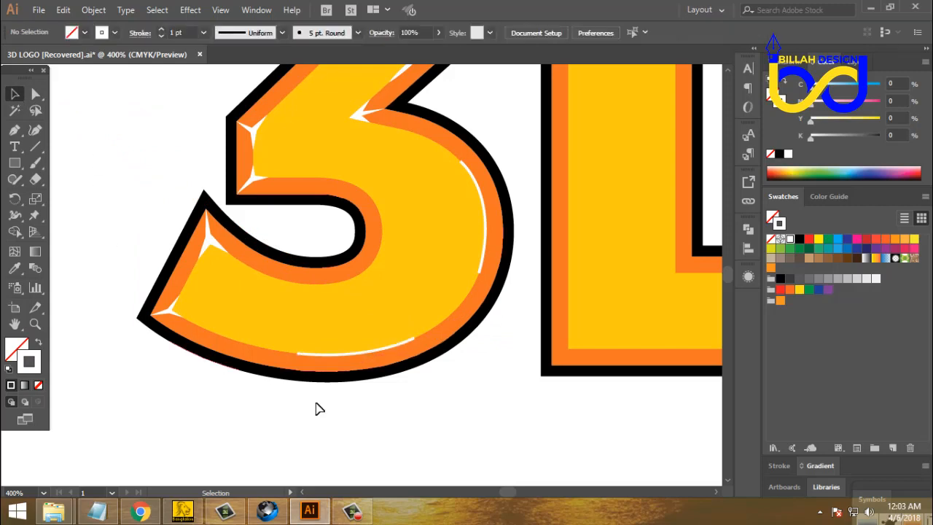
# - Draw a curved white highlight line along the upper-right yellow edge around the 3's inner opening
pyautogui.scroll(2, 145, 219)
pyautogui.click(15, 131)
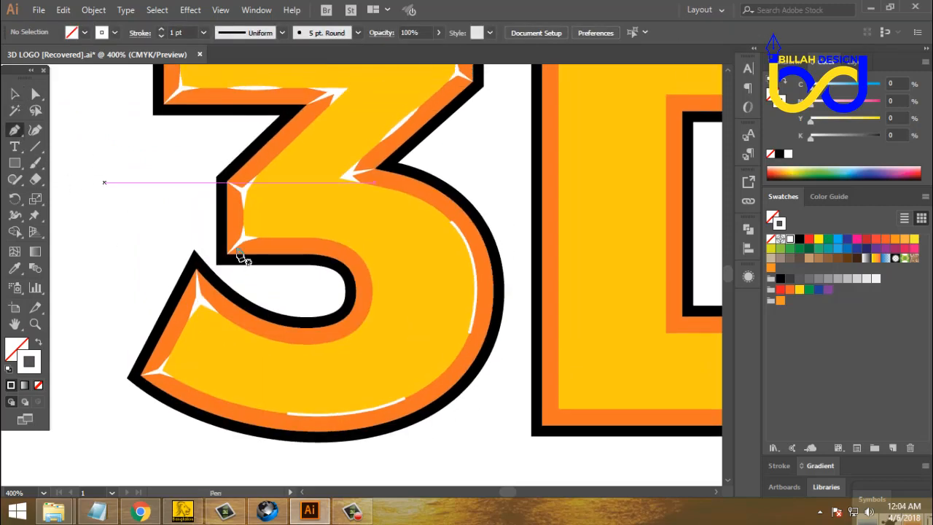
pyautogui.click(345, 245)
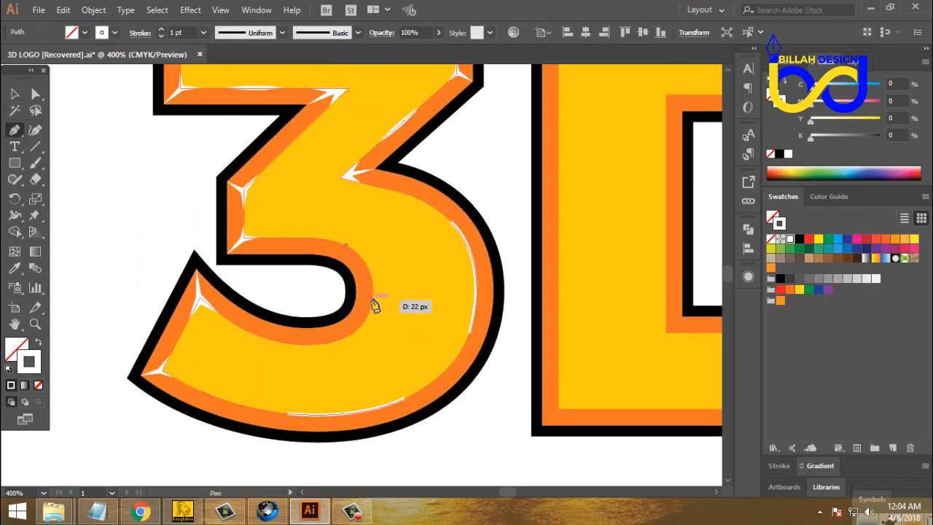
pyautogui.moveTo(363, 329); pyautogui.dragTo(368, 340)
pyautogui.click(372, 299)
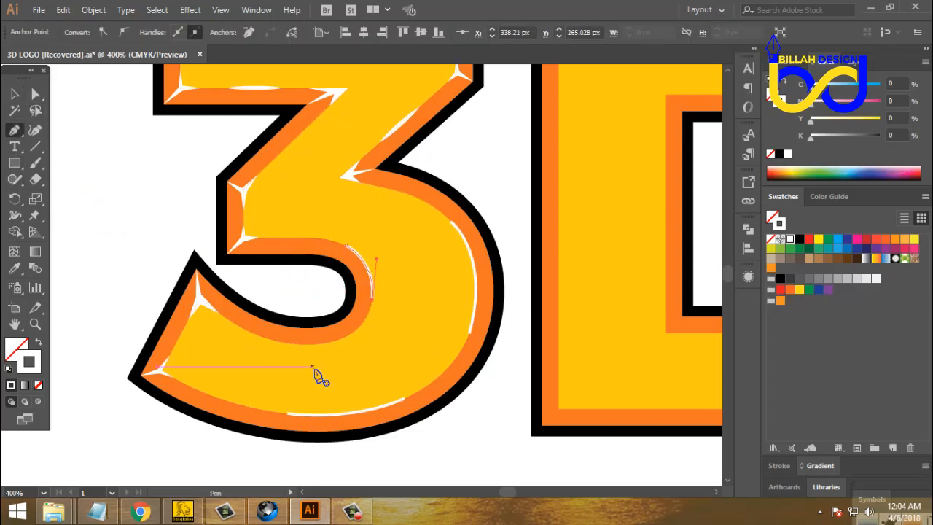
# - Draw a short curved white highlight line along the yellow edge below the 3's inner opening and deselect it
pyautogui.click(282, 342)
pyautogui.moveTo(339, 340); pyautogui.dragTo(364, 333)
pyautogui.click(14, 93)
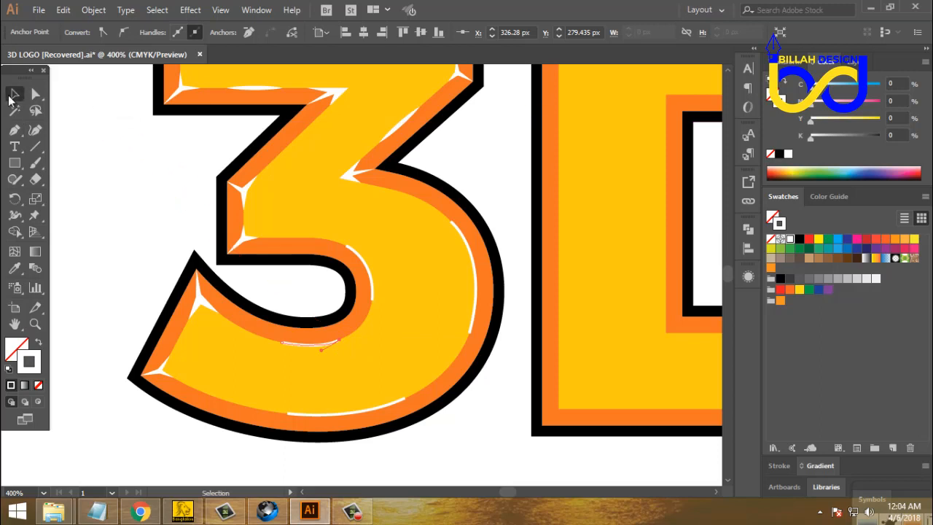
pyautogui.click(100, 202)
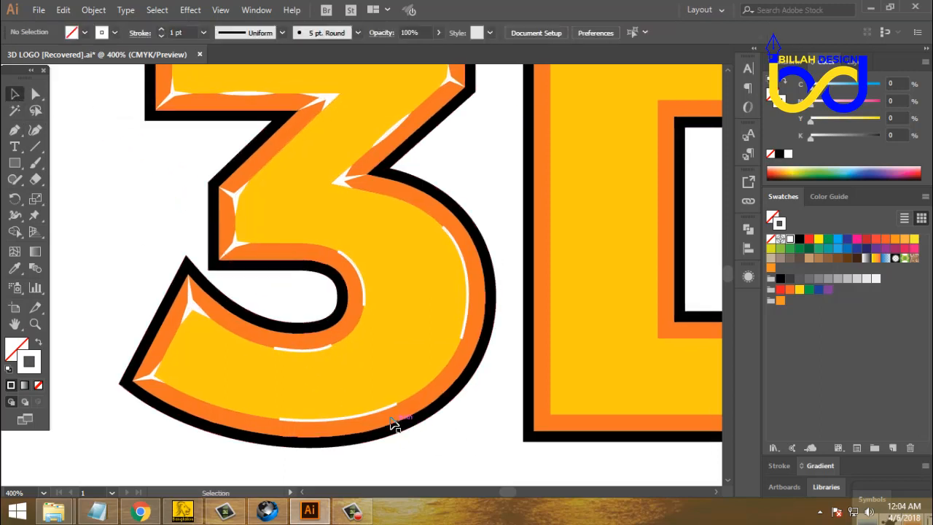
# - Match the four curved highlights on the 3's lower bowl to its upper-arm edge highlight with the Eyedropper, giving a 1.5 pt stroke
pyautogui.click(374, 411)
pyautogui.keyDown('shift'); pyautogui.click(313, 349); pyautogui.keyUp('shift')
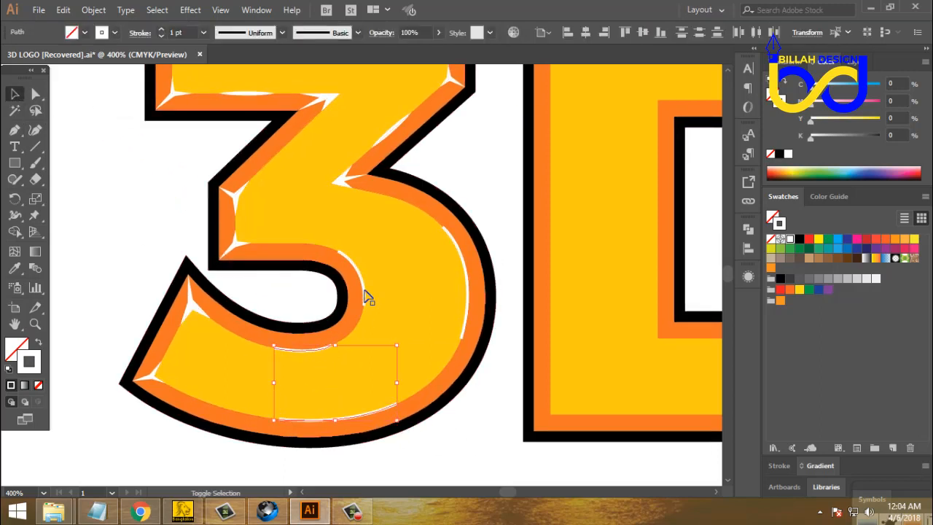
pyautogui.keyDown('shift'); pyautogui.click(360, 276); pyautogui.keyUp('shift')
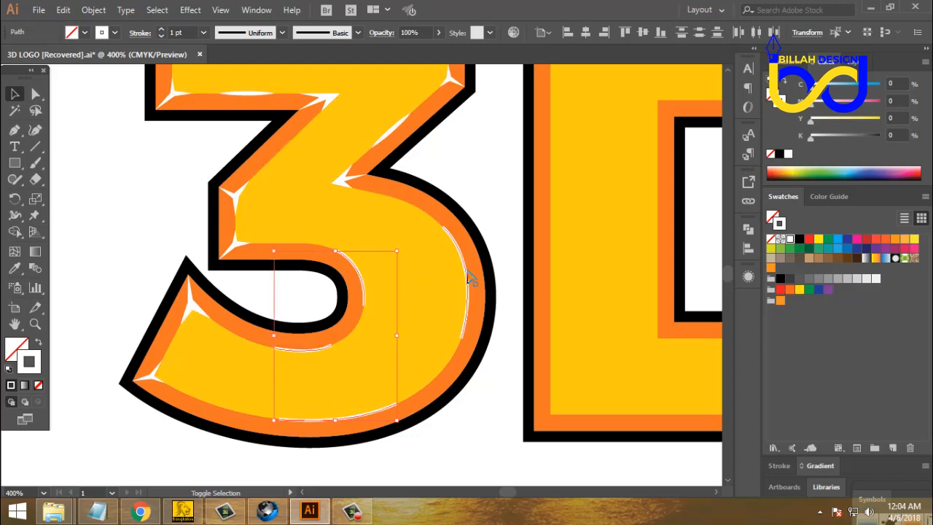
pyautogui.keyDown('shift'); pyautogui.click(467, 280); pyautogui.keyUp('shift')
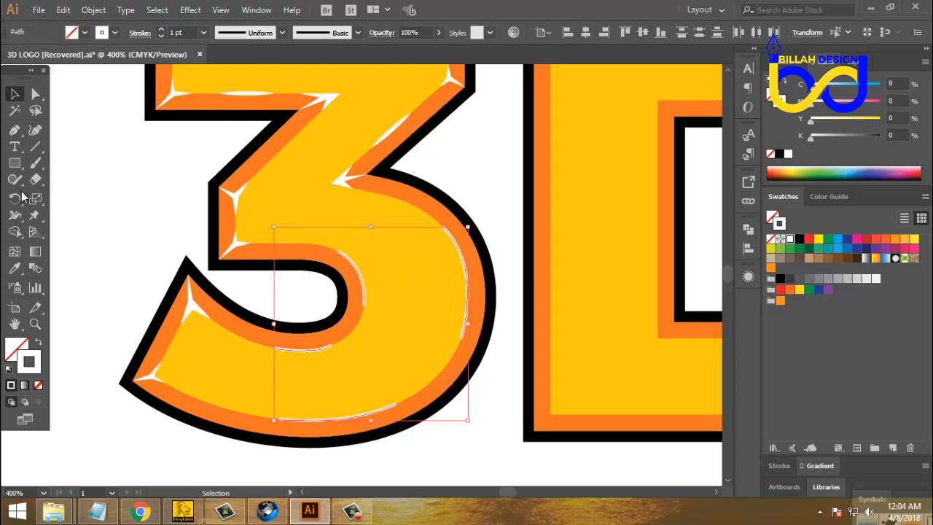
pyautogui.click(16, 269)
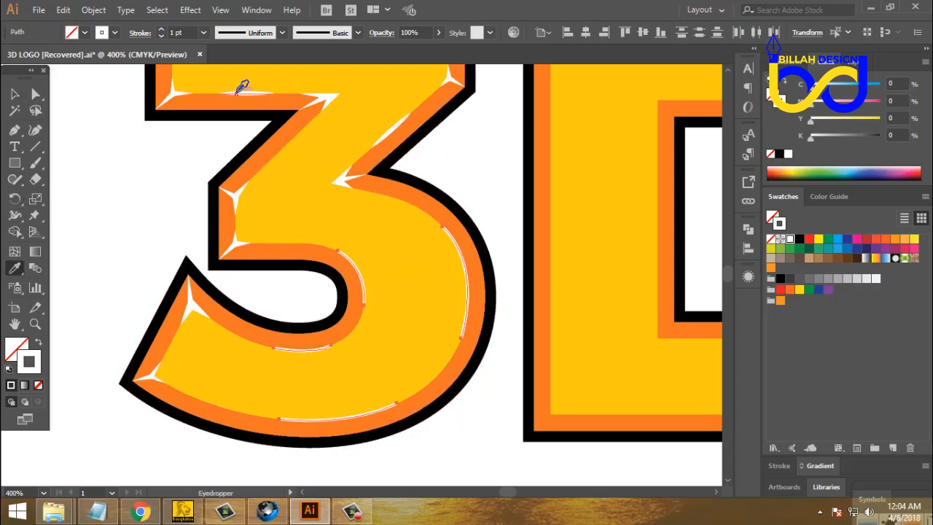
pyautogui.click(245, 93)
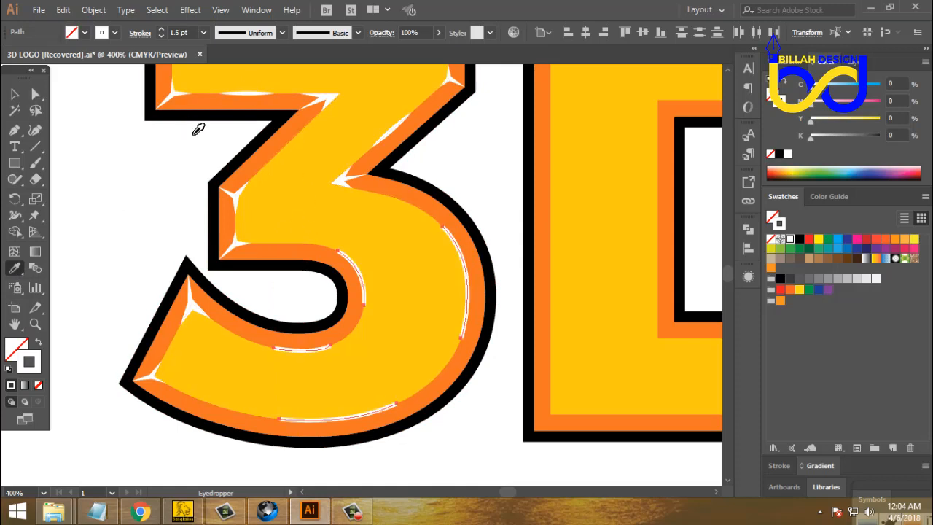
# - Apply Width Profile 1 to the four curved highlights on the 3's lower bowl and deselect them
pyautogui.scroll(3, 181, 171)
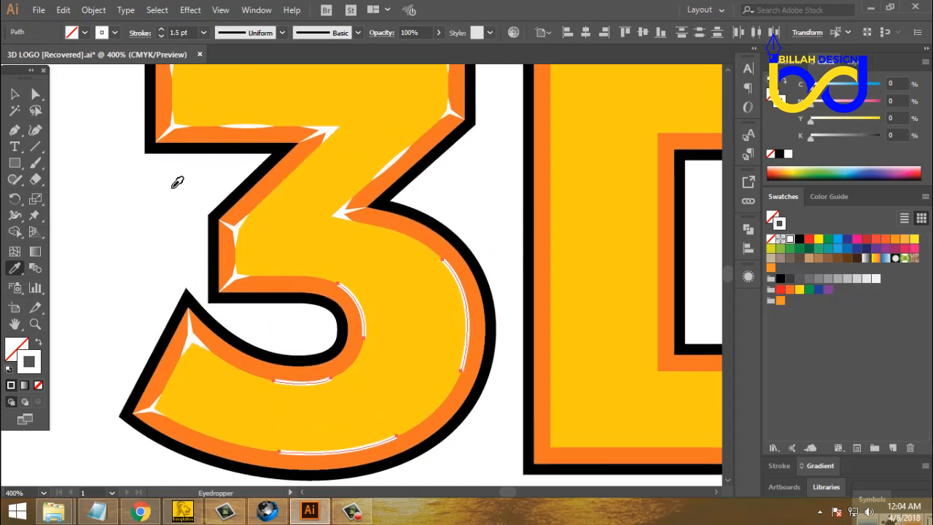
pyautogui.click(249, 40)
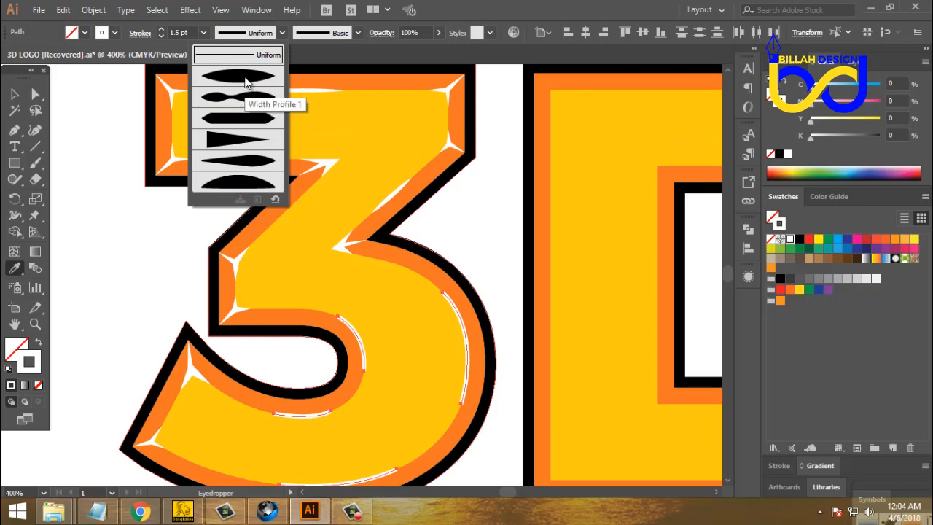
pyautogui.click(246, 83)
pyautogui.click(16, 95)
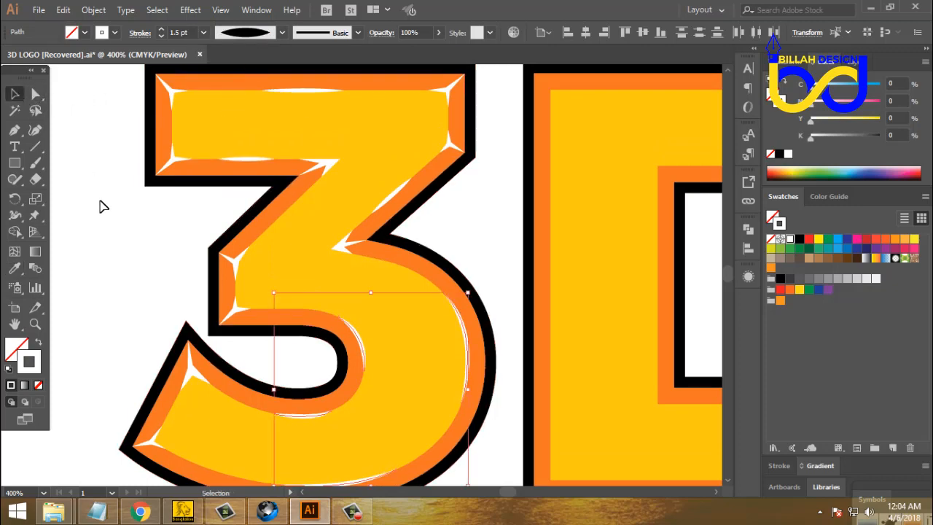
pyautogui.click(100, 201)
# - Duplicate the white highlight from the 3's upper-left corner onto the yellow face of the D and deselect it
pyautogui.press('space')
pyautogui.moveTo(480, 422); pyautogui.dragTo(434, 313)
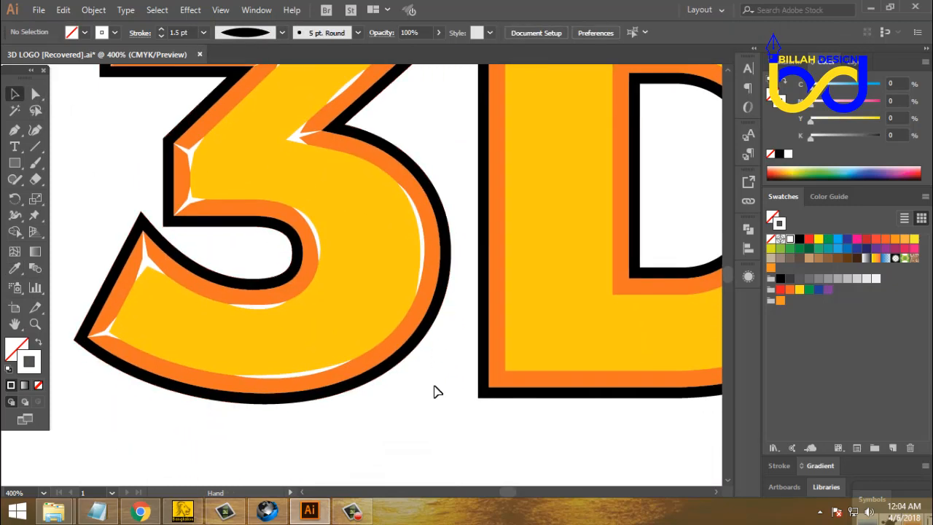
pyautogui.hotkey('ctrl', '-')
pyautogui.hotkey('ctrl', '-')
pyautogui.hotkey('ctrl', '-')
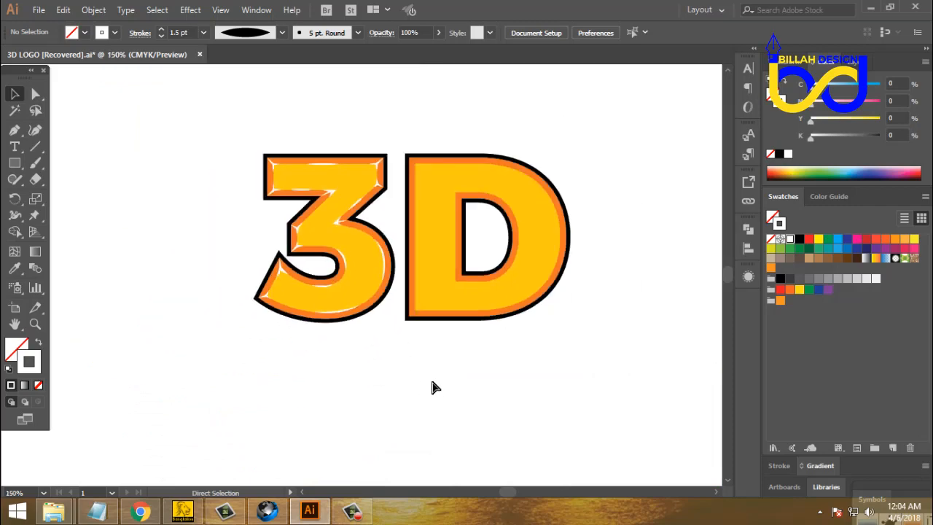
pyautogui.hotkey('ctrl', '+')
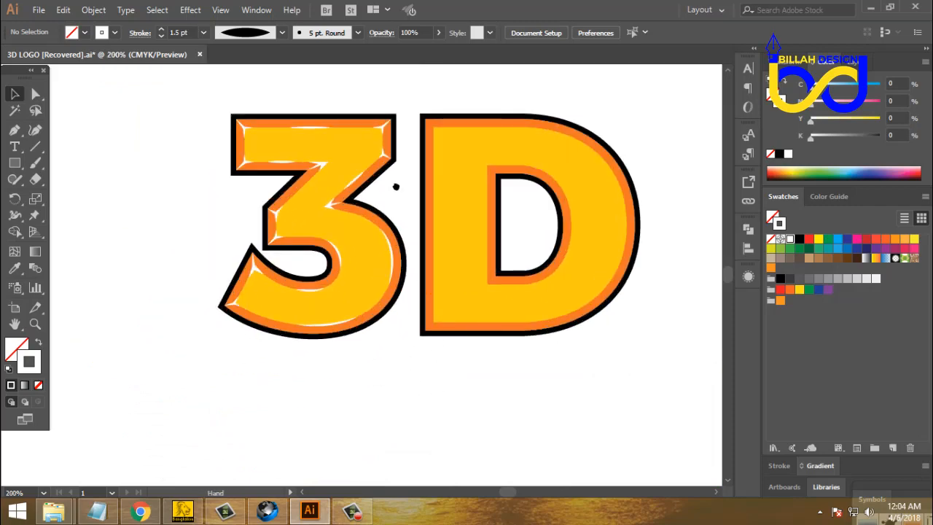
pyautogui.moveTo(396, 186); pyautogui.dragTo(397, 198)
pyautogui.moveTo(431, 399); pyautogui.dragTo(404, 396)
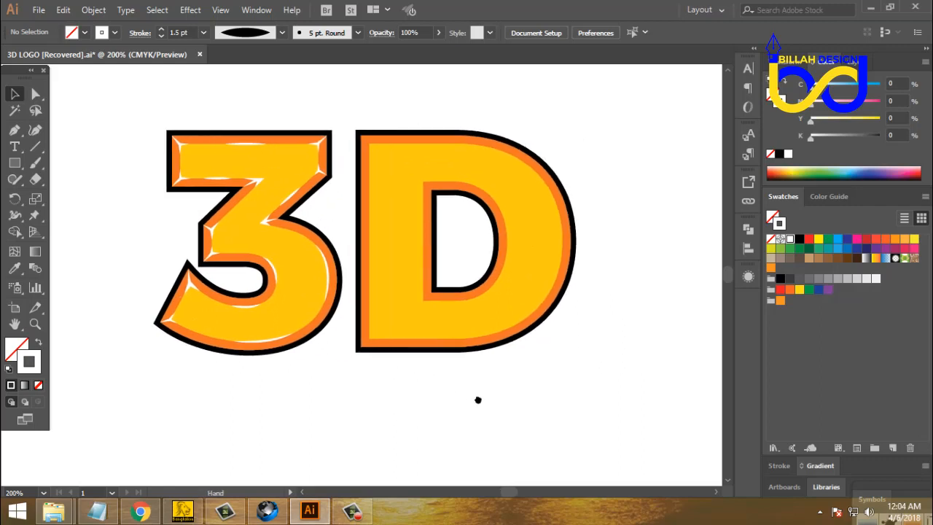
pyautogui.moveTo(478, 400); pyautogui.dragTo(477, 409)
pyautogui.moveTo(166, 157); pyautogui.dragTo(413, 206)
pyautogui.click(550, 378)
# - Move the duplicated highlight into the D's outer upper-left bevel corner and deselect it
pyautogui.hotkey('ctrl', '+')
pyautogui.hotkey('ctrl', '+')
pyautogui.hotkey('ctrl', '+')
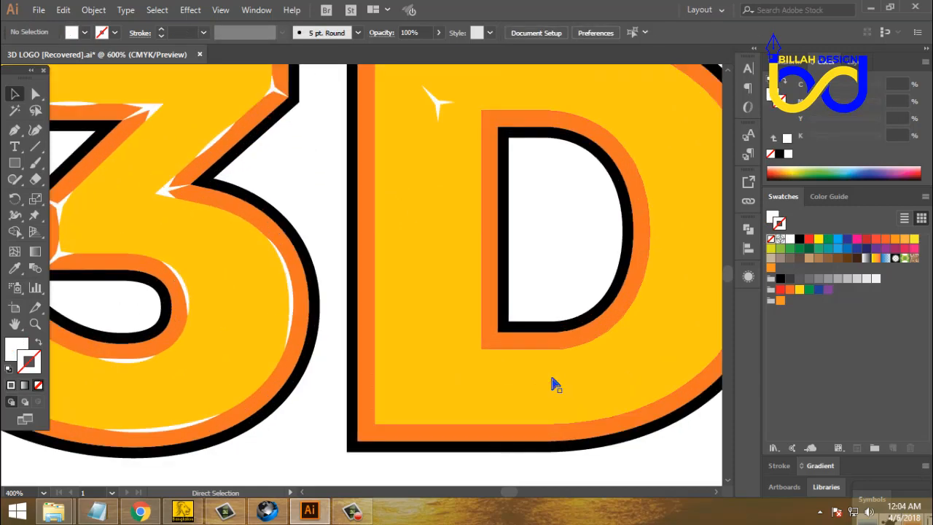
pyautogui.scroll(5, 522, 325)
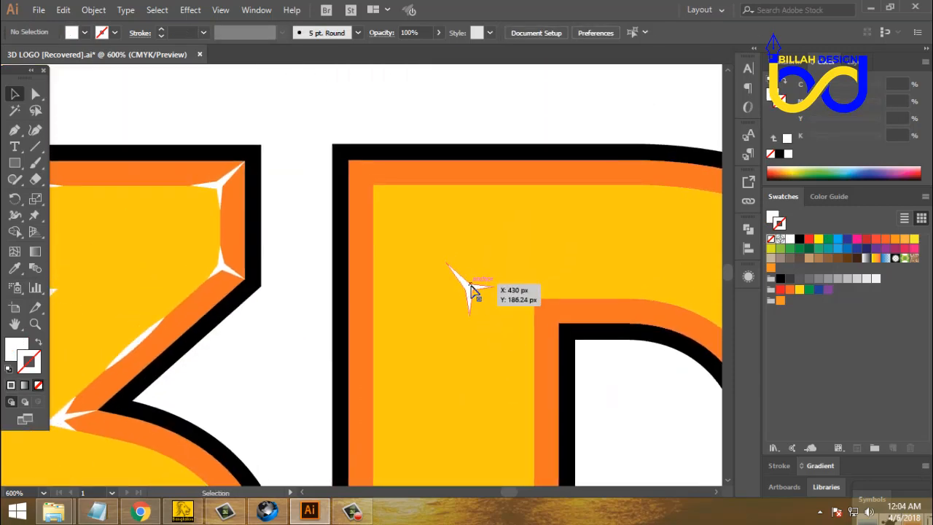
pyautogui.moveTo(471, 292); pyautogui.dragTo(371, 187)
pyautogui.click(427, 115)
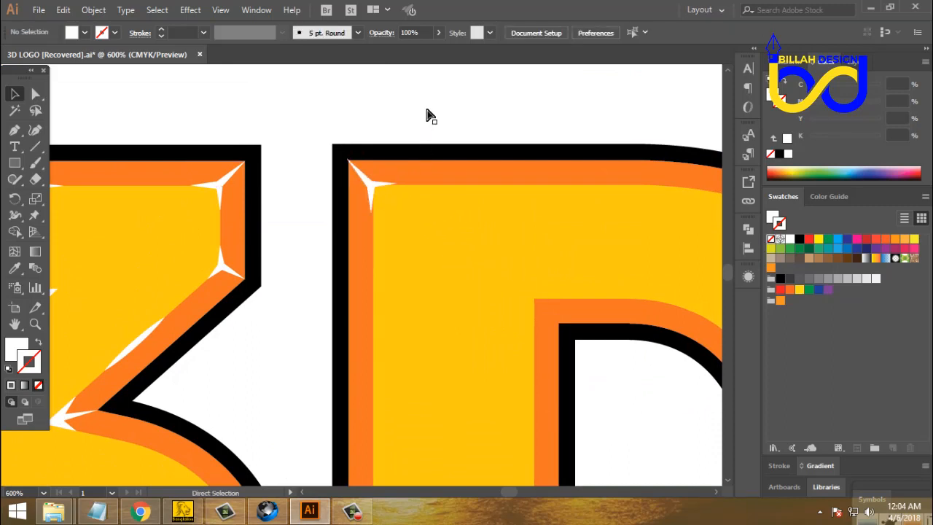
# - Align the highlight precisely with the D's outer upper-left corner and place a duplicate of it on the yellow stem below
pyautogui.hotkey('ctrl', '=')
pyautogui.moveTo(459, 110); pyautogui.dragTo(428, 252)
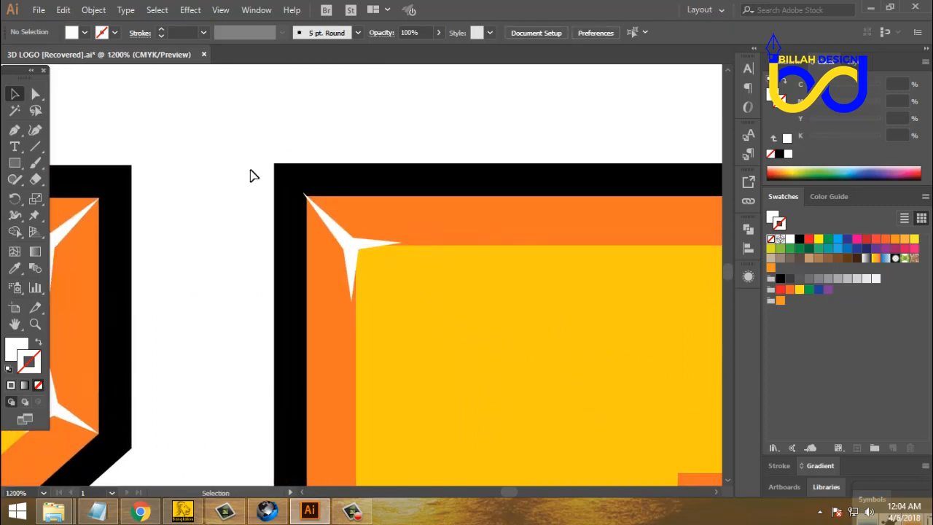
pyautogui.moveTo(364, 259); pyautogui.dragTo(455, 410)
pyautogui.click(232, 252)
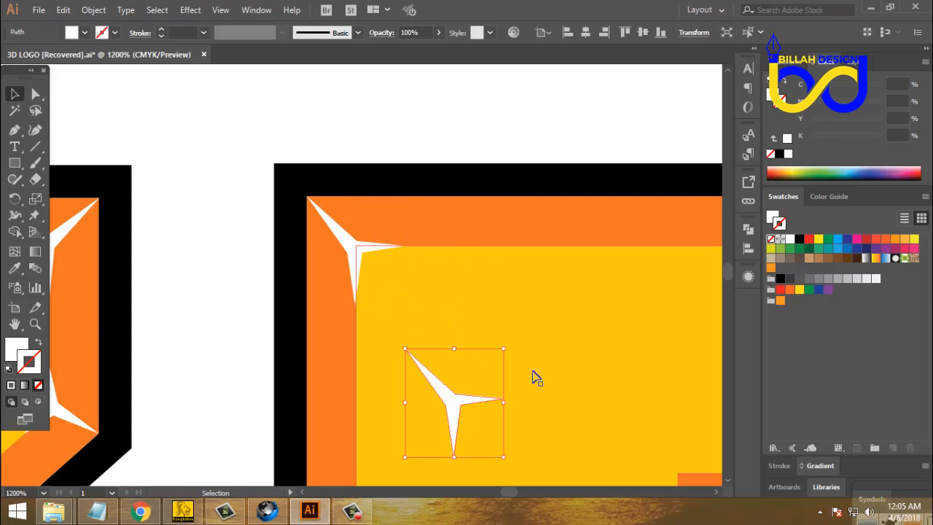
# - Move the duplicate down the D's stem and rotate it a quarter turn counterclockwise so its long arm points down-left
pyautogui.scroll(-5, 535, 375)
pyautogui.hotkey('ctrl', '-')
pyautogui.hotkey('ctrl', '-')
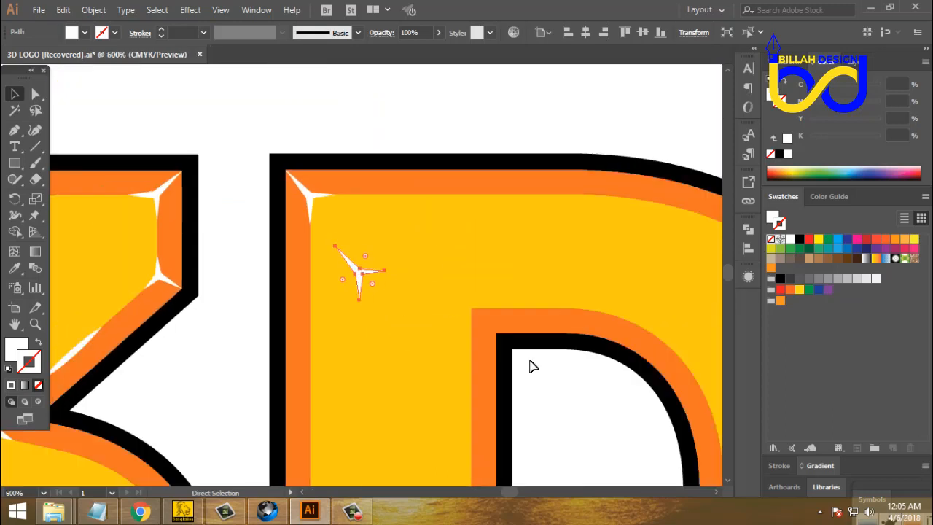
pyautogui.moveTo(552, 411); pyautogui.dragTo(558, 276)
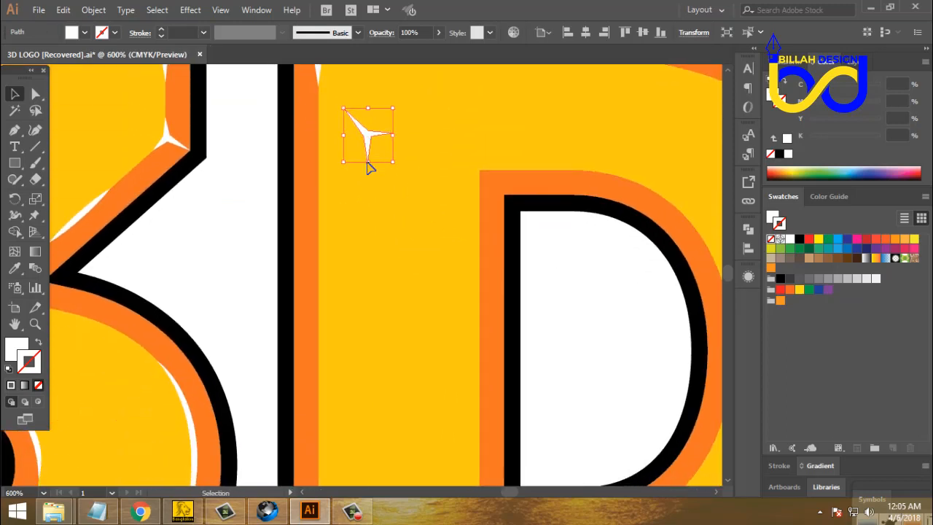
pyautogui.moveTo(369, 162); pyautogui.dragTo(380, 366)
pyautogui.moveTo(540, 305); pyautogui.dragTo(520, 95)
pyautogui.moveTo(364, 137); pyautogui.dragTo(363, 365)
pyautogui.moveTo(388, 328); pyautogui.dragTo(312, 270)
pyautogui.click(205, 389)
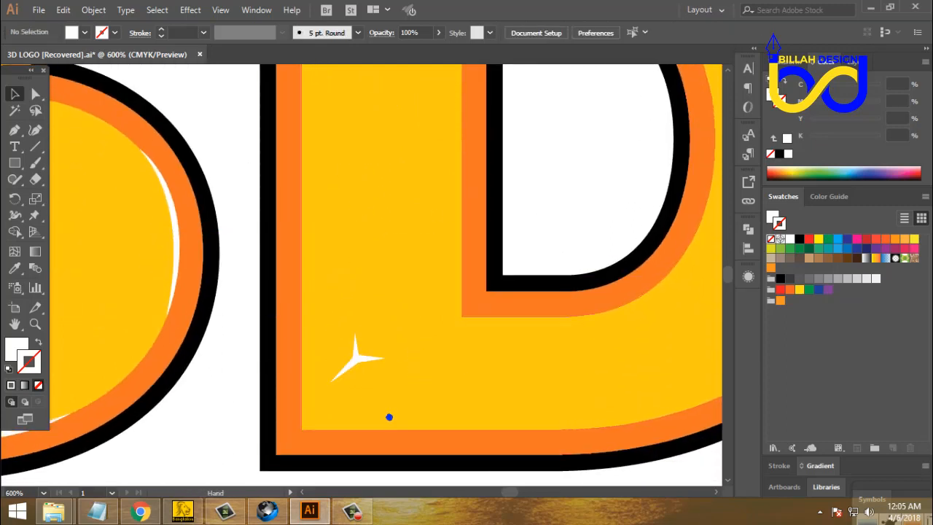
# - Fit the rotated highlight into the D's outer lower-left bevel corner and deselect it
pyautogui.moveTo(389, 416); pyautogui.dragTo(393, 351)
pyautogui.moveTo(360, 296); pyautogui.dragTo(312, 370)
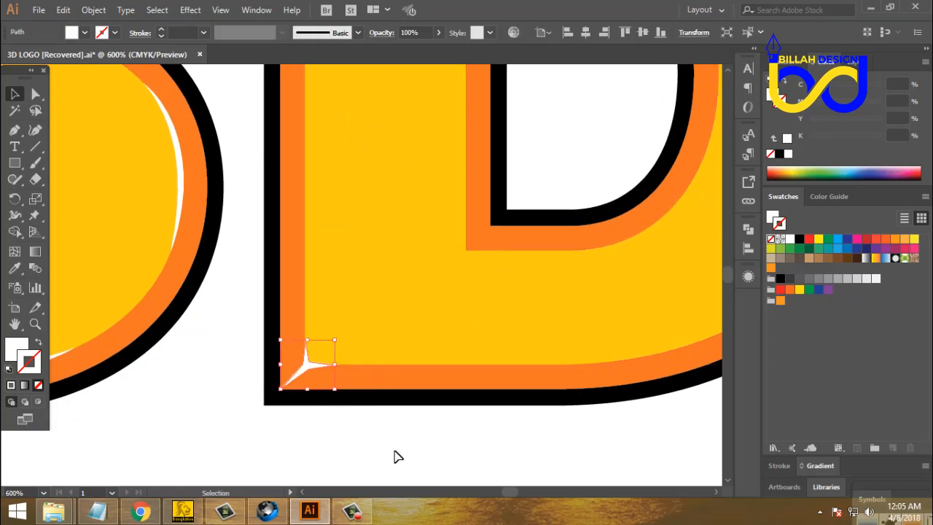
pyautogui.click(398, 456)
# - Draw a closed white three-pointed highlight with the Pen tool at the upper-left bevel corner of the D's inner opening
pyautogui.moveTo(483, 229); pyautogui.dragTo(418, 444)
pyautogui.hotkey('ctrl', '-')
pyautogui.hotkey('ctrl', '-')
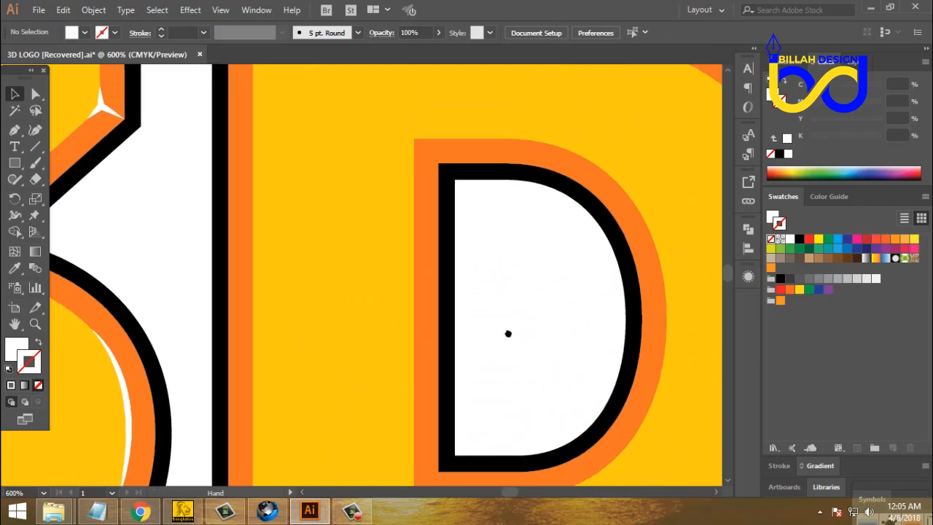
pyautogui.scroll(2, 460, 292)
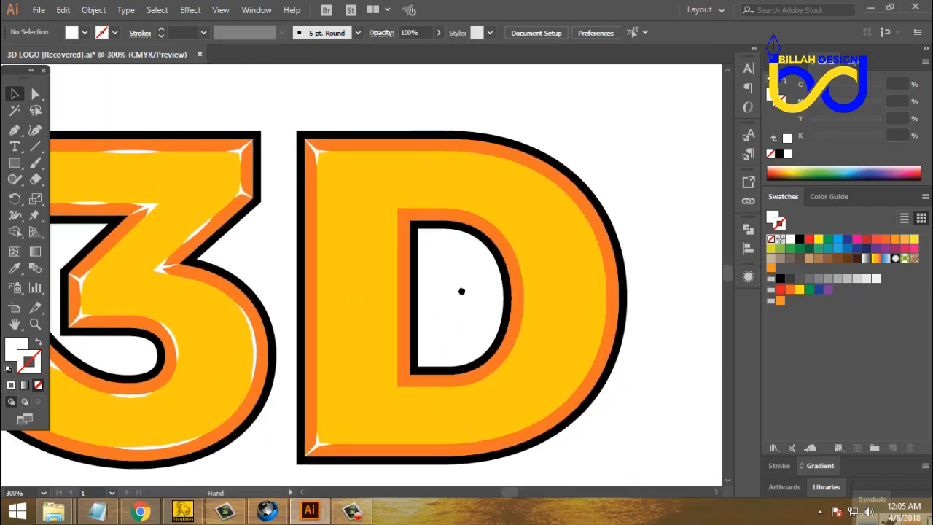
pyautogui.hotkey('ctrl', '+')
pyautogui.moveTo(560, 292); pyautogui.dragTo(499, 290)
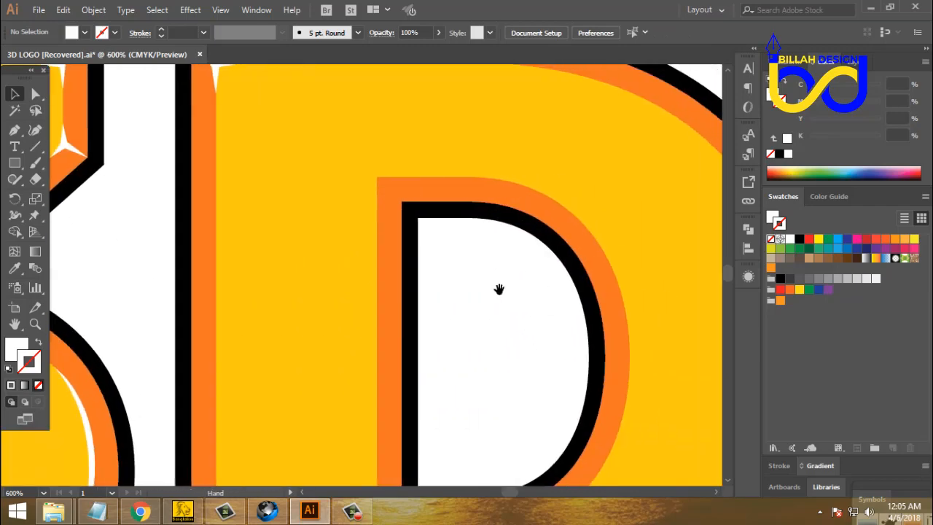
pyautogui.click(17, 131)
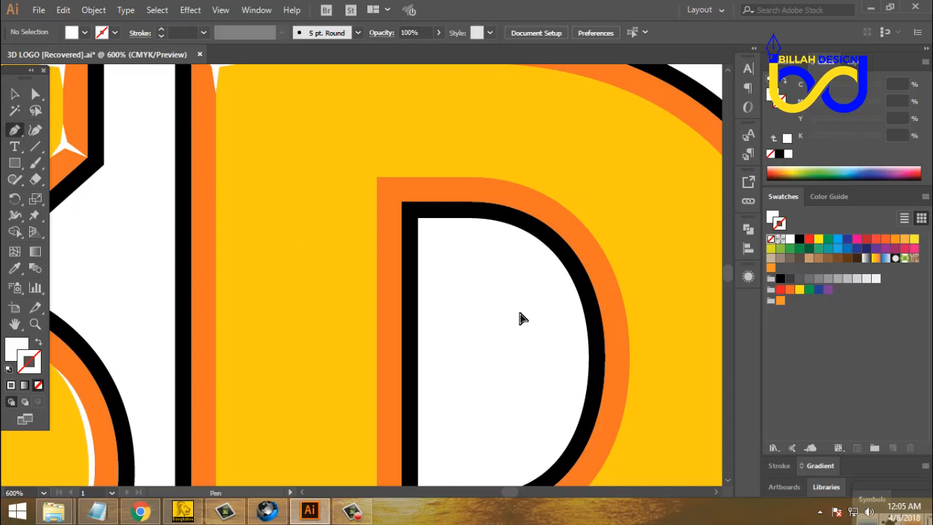
pyautogui.hotkey('ctrl', '+')
pyautogui.hotkey('ctrl', '+')
pyautogui.moveTo(550, 232); pyautogui.dragTo(259, 339)
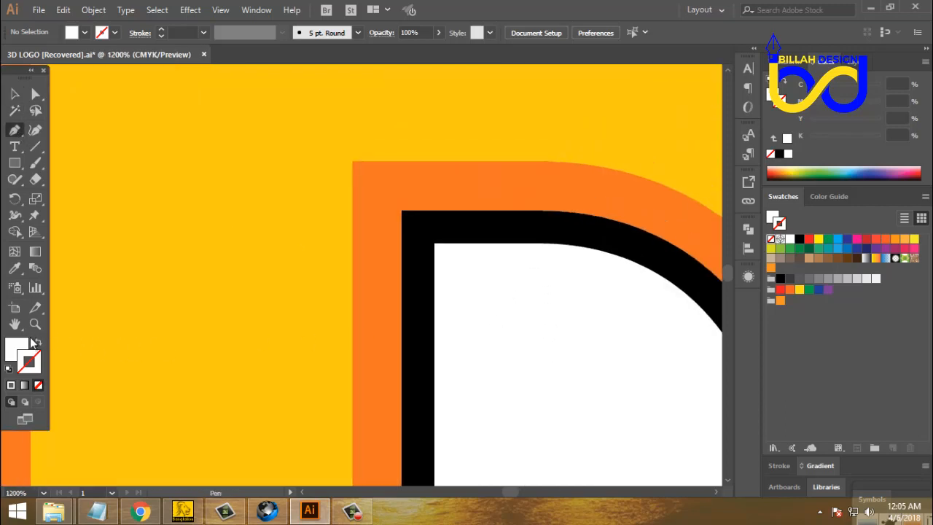
pyautogui.moveTo(499, 281); pyautogui.dragTo(507, 317)
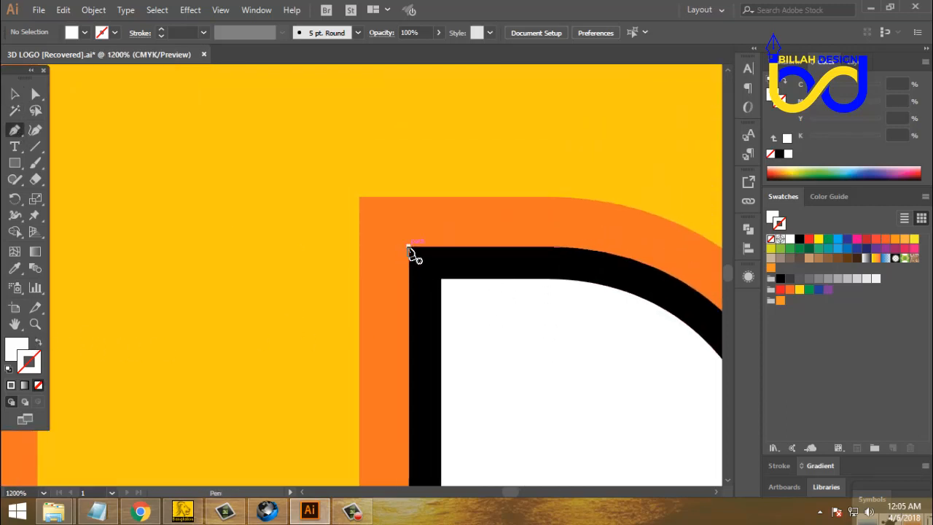
pyautogui.moveTo(410, 250); pyautogui.dragTo(386, 215)
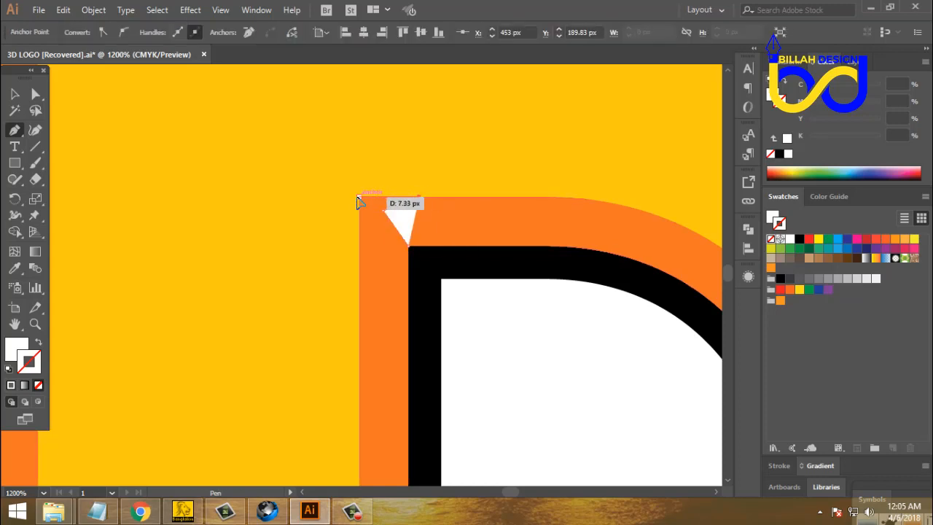
pyautogui.click(359, 197)
pyautogui.moveTo(360, 250); pyautogui.dragTo(372, 222)
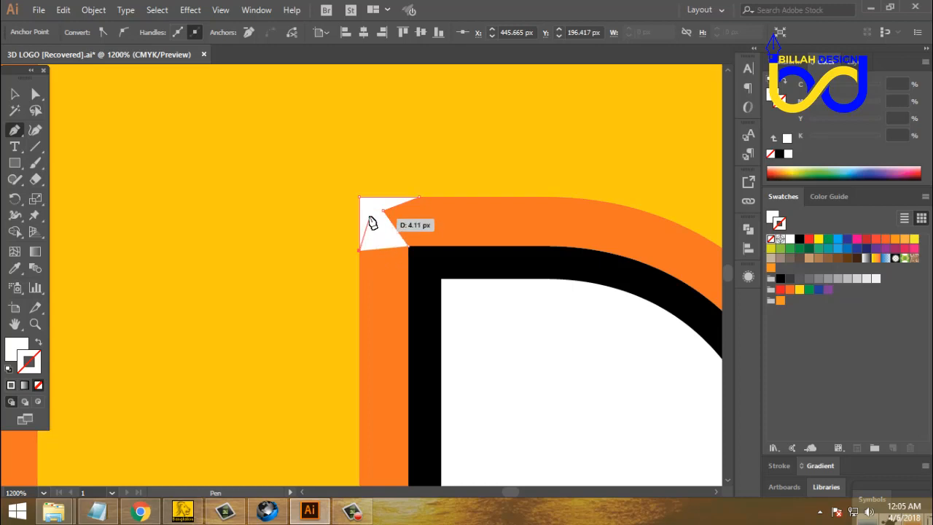
pyautogui.click(371, 217)
pyautogui.click(408, 247)
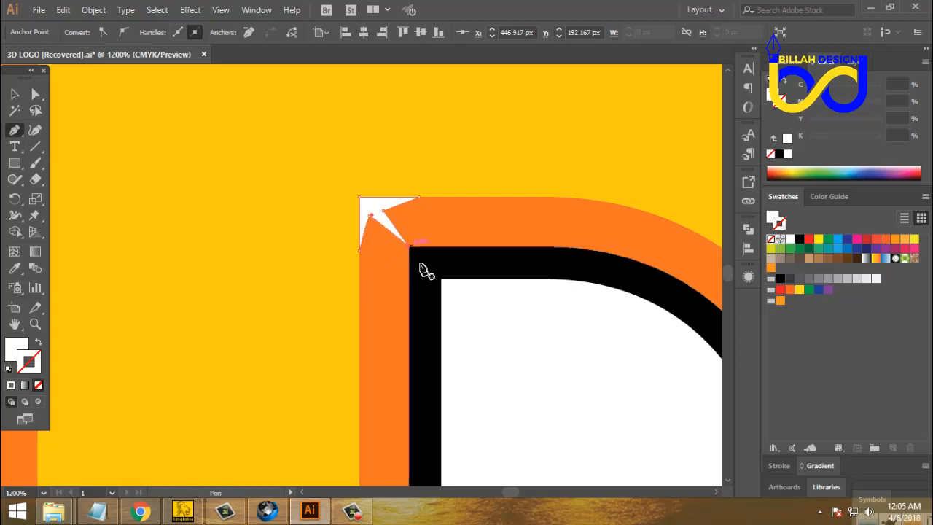
# - Draw a closed white three-pointed highlight with the Pen tool at the lower-left bevel corner of the D's inner opening
pyautogui.press('space')
pyautogui.moveTo(491, 387); pyautogui.dragTo(474, 171)
pyautogui.moveTo(467, 338); pyautogui.dragTo(438, 268)
pyautogui.click(407, 253)
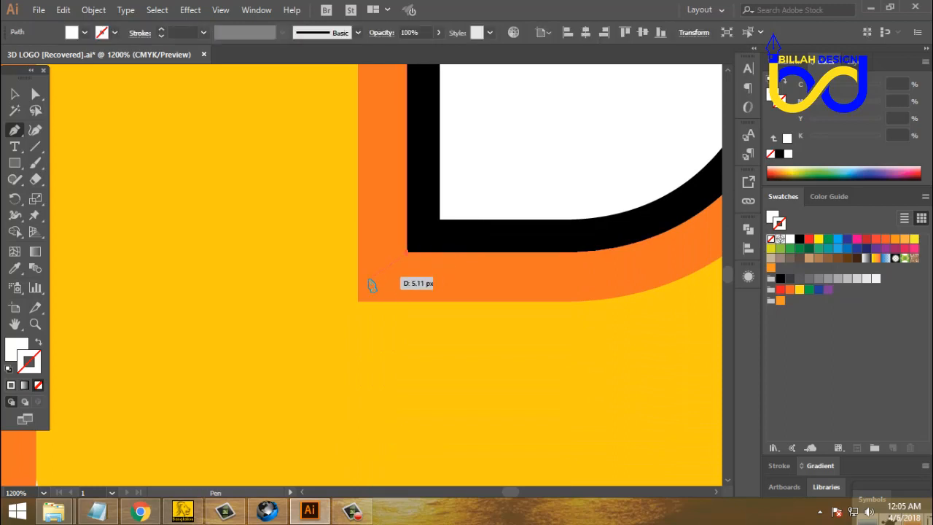
pyautogui.click(371, 281)
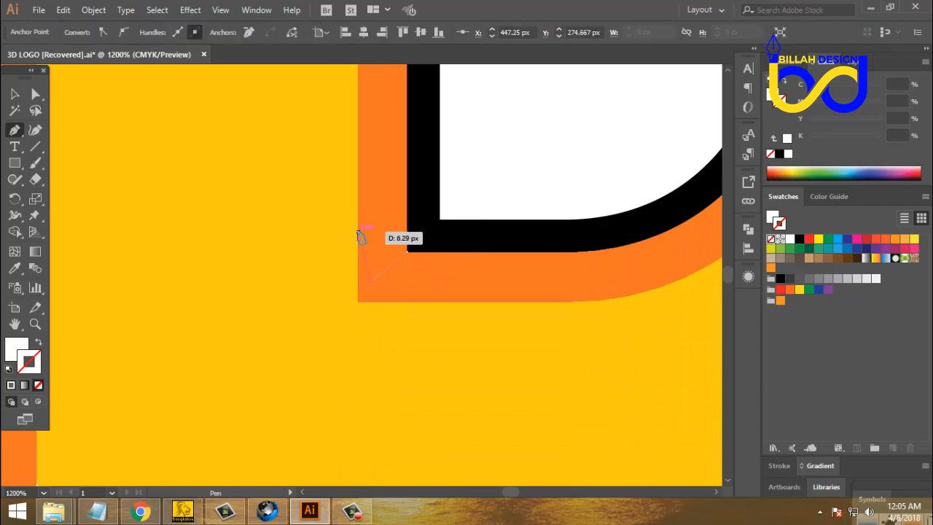
pyautogui.click(358, 232)
pyautogui.click(358, 301)
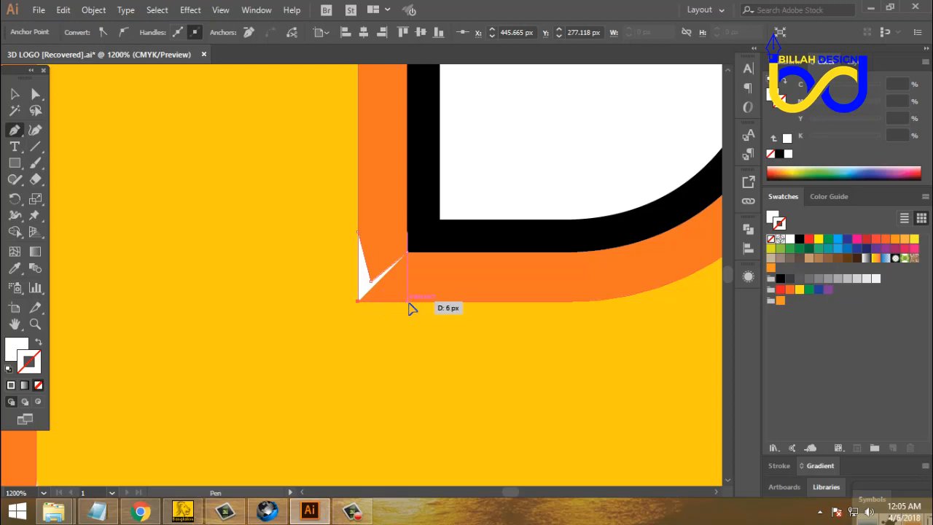
pyautogui.click(406, 301)
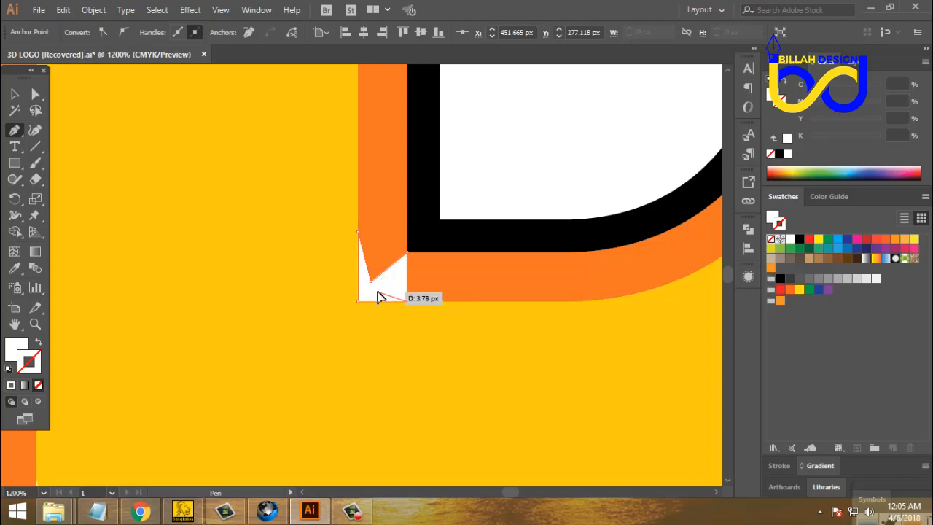
pyautogui.click(378, 293)
pyautogui.click(407, 252)
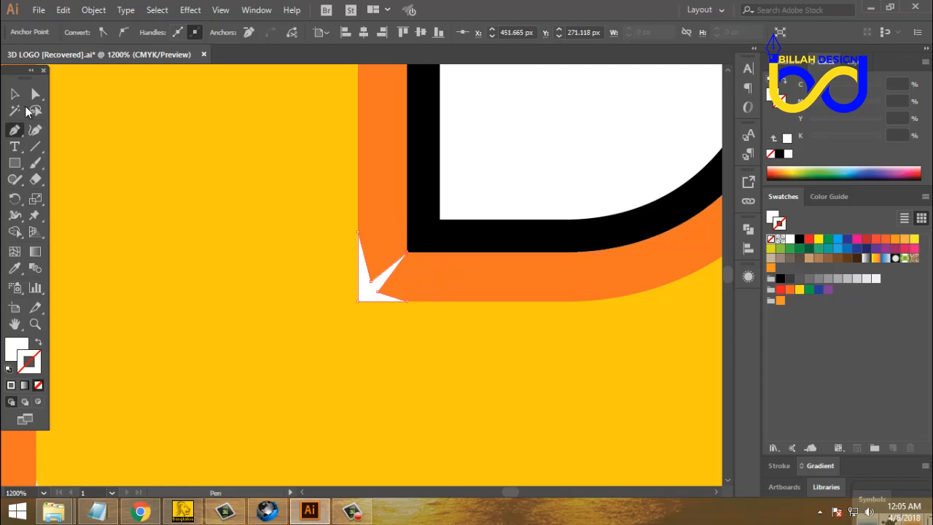
# - Duplicate the tapered white highlight from the 3's top edge onto the D's top bevel edge and deselect it
pyautogui.click(15, 94)
pyautogui.click(547, 154)
pyautogui.scroll(-5, 548, 158)
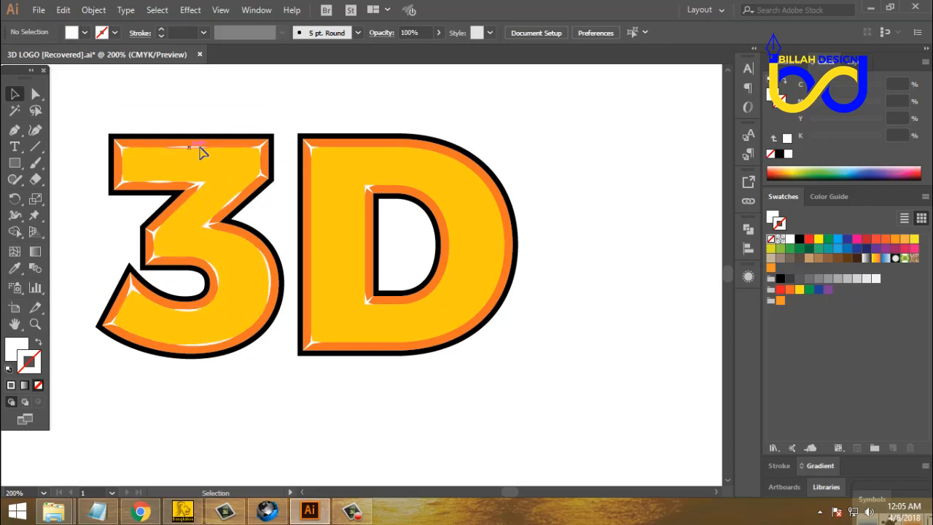
pyautogui.moveTo(202, 152); pyautogui.dragTo(391, 153)
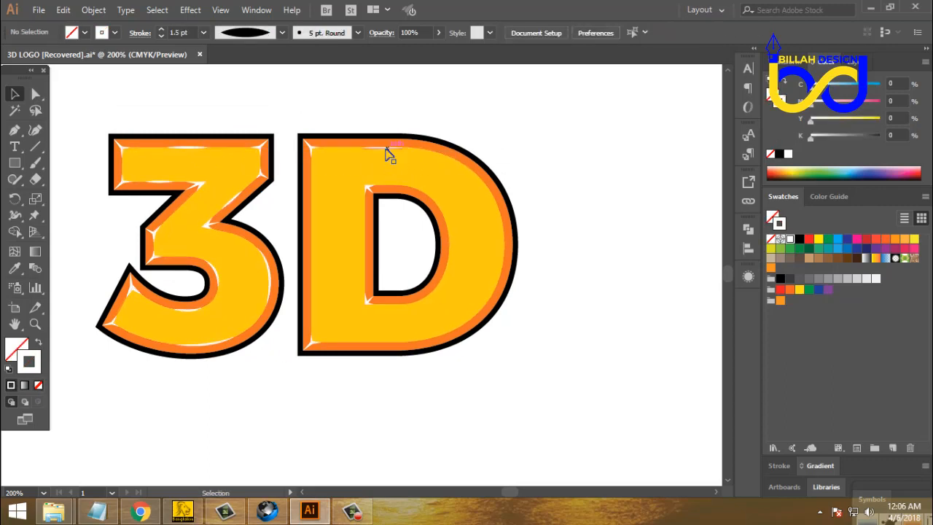
pyautogui.click(406, 150)
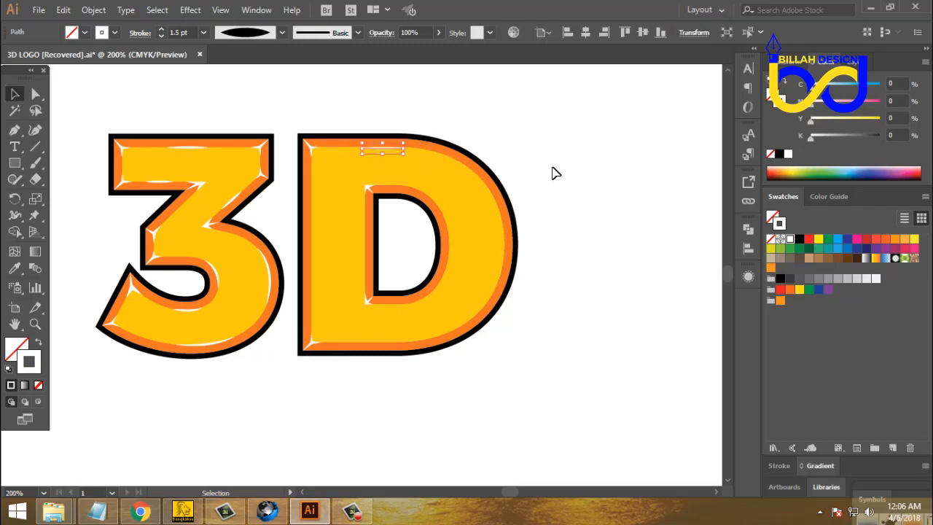
pyautogui.click(553, 175)
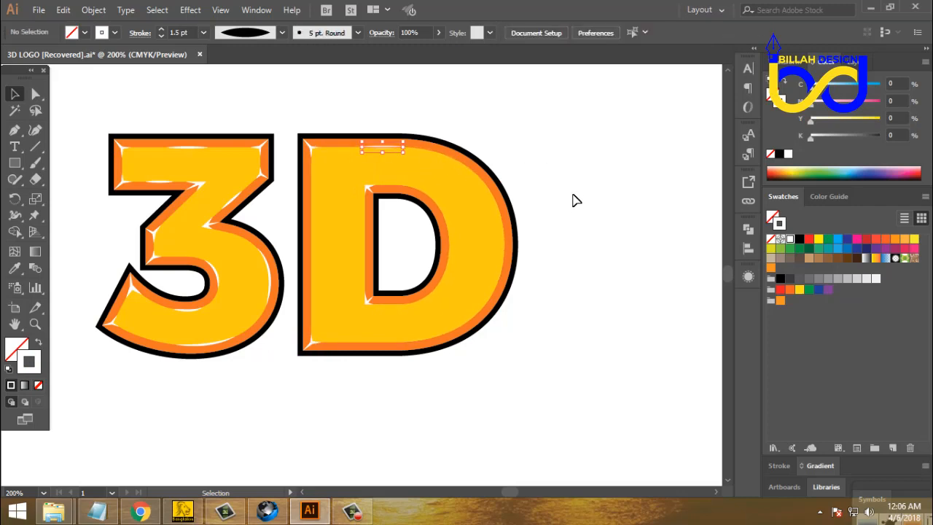
# - Lengthen the highlight on the D's top edge toward the stem and place an upright copy along the stem's outer bevel
pyautogui.click(386, 147)
pyautogui.moveTo(359, 147); pyautogui.dragTo(328, 194)
pyautogui.click(501, 156)
pyautogui.click(459, 370)
# - Copy the upright highlight to the stem side of the D's opening and the top highlight to the D's bottom bevel edge
pyautogui.moveTo(338, 241)
pyautogui.mouseDown()
pyautogui.moveTo(313, 245)
pyautogui.moveTo(370, 246)
pyautogui.moveTo(371, 265)
pyautogui.mouseUp()
pyautogui.click(377, 360)
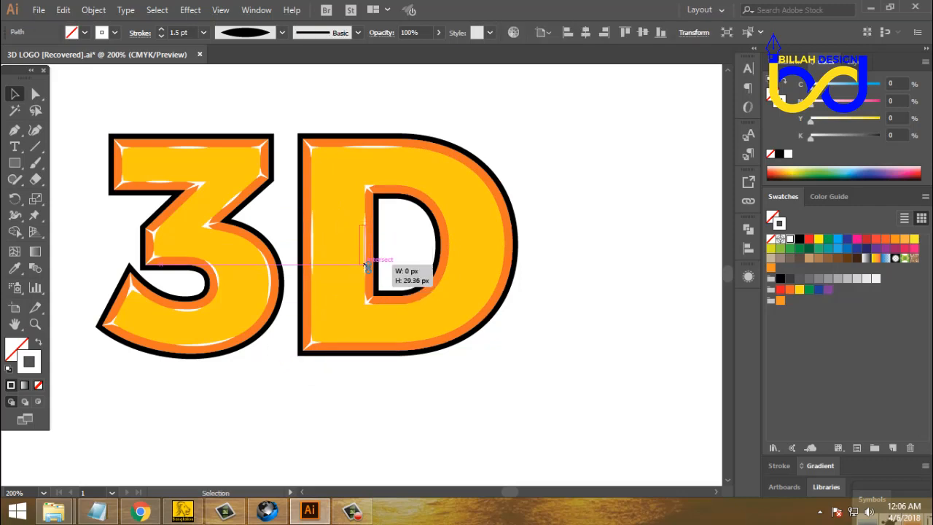
pyautogui.click(472, 402)
pyautogui.moveTo(371, 150)
pyautogui.mouseDown()
pyautogui.moveTo(358, 284)
pyautogui.moveTo(368, 342)
pyautogui.mouseUp()
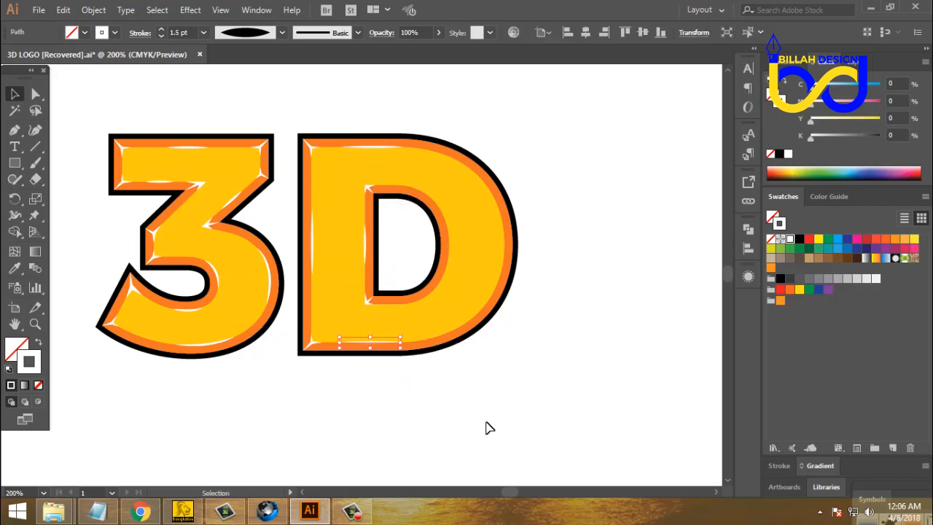
pyautogui.click(497, 425)
# - Draw a curved 1 pt white stroke spanning about 65 px along the D's upper-right outer bevel with the Pen tool
pyautogui.moveTo(562, 333); pyautogui.dragTo(483, 267)
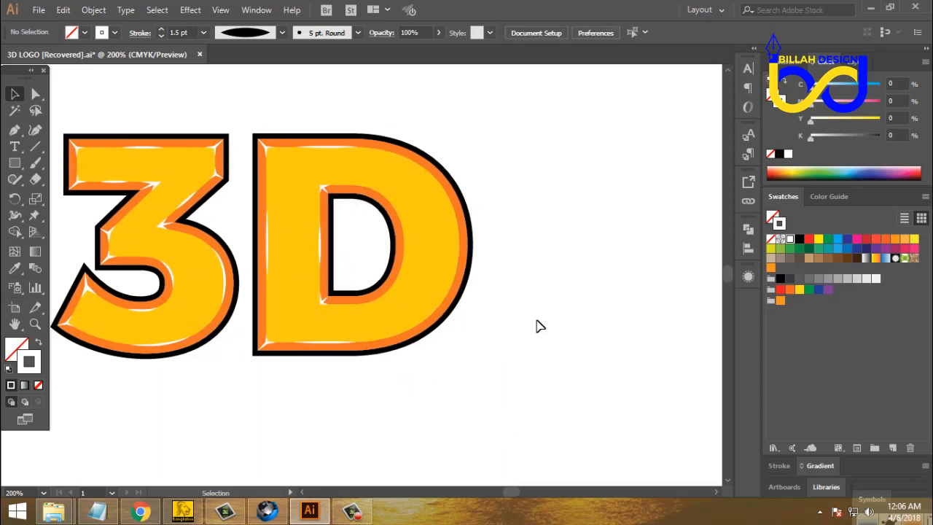
pyautogui.moveTo(537, 325); pyautogui.dragTo(543, 338)
pyautogui.click(14, 129)
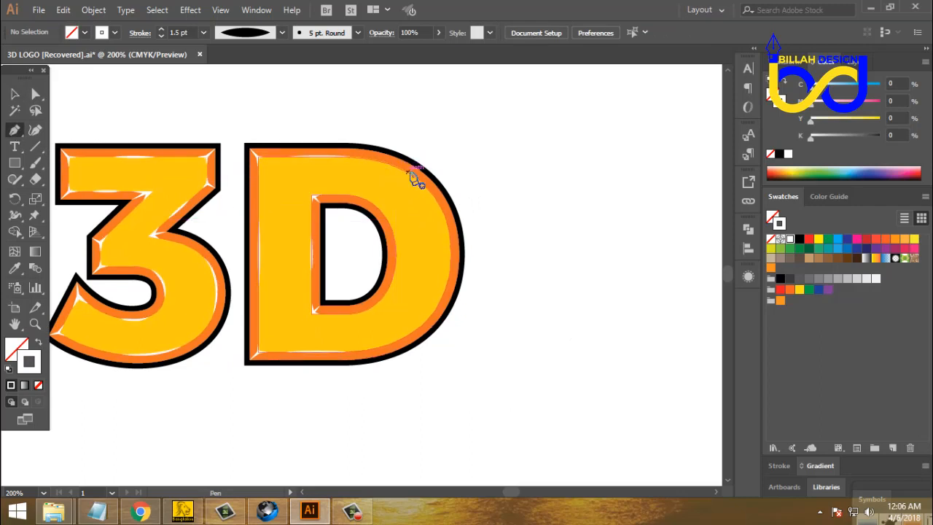
pyautogui.click(412, 178)
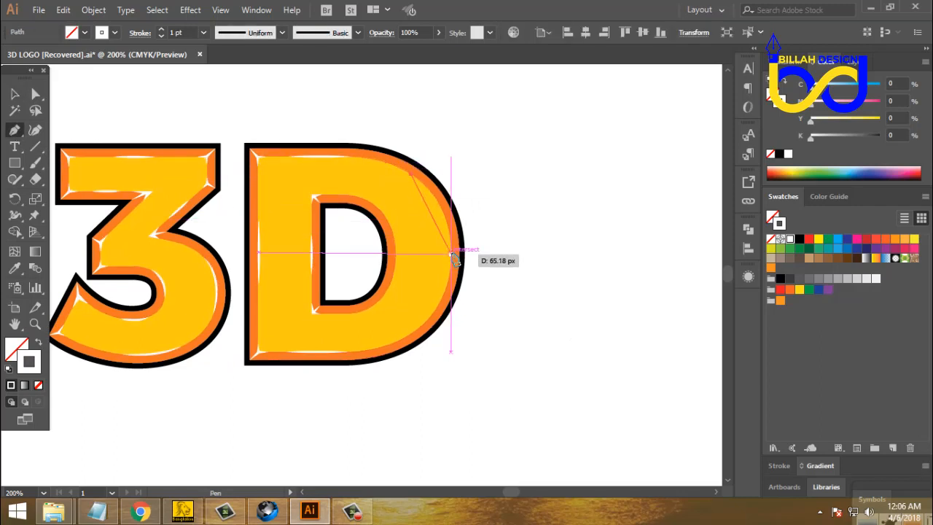
pyautogui.moveTo(452, 255); pyautogui.dragTo(454, 312)
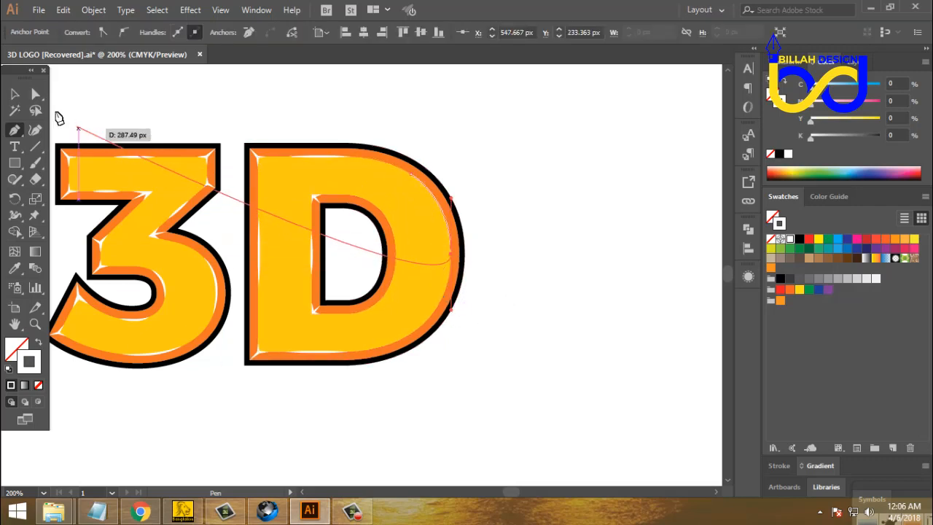
pyautogui.press('v')
pyautogui.click(534, 373)
# - Draw a short curved 1 pt white stroke along the D's lower-right outer bevel with the Pen tool and deselect it
pyautogui.moveTo(479, 365); pyautogui.dragTo(489, 350)
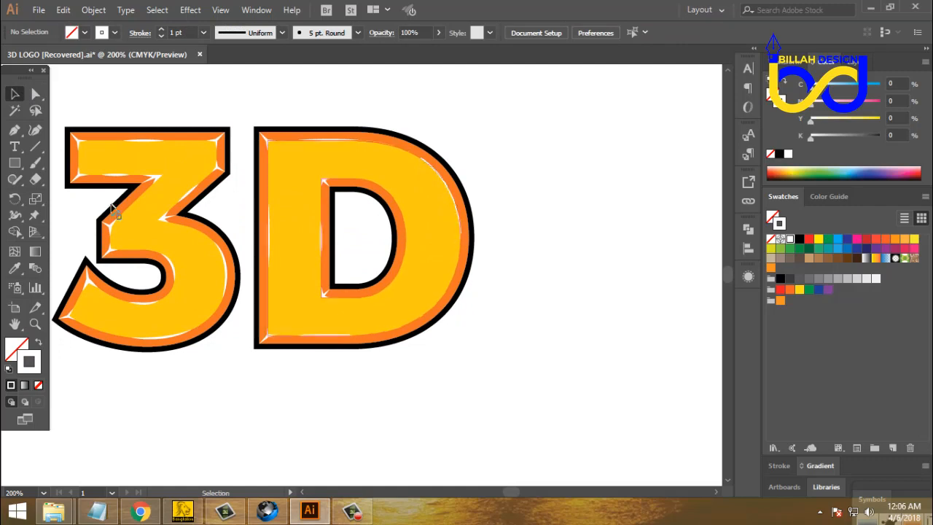
pyautogui.click(14, 129)
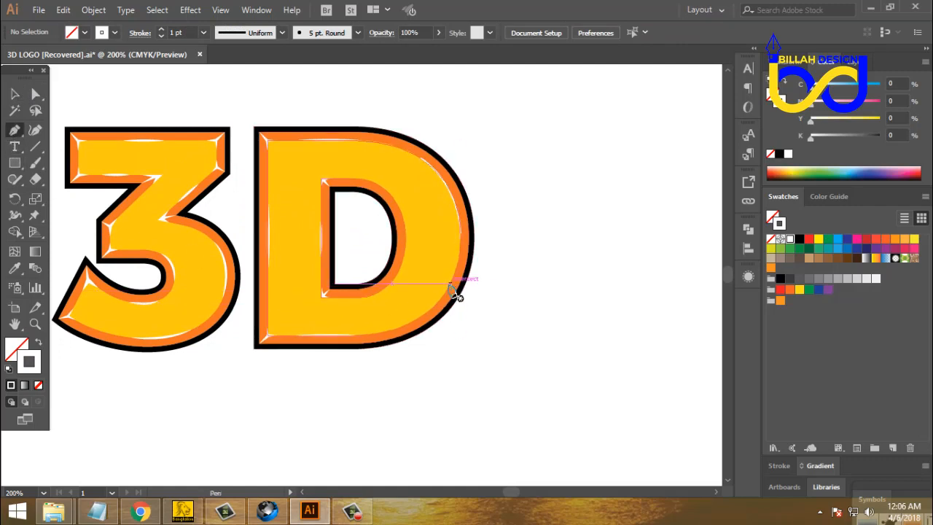
pyautogui.click(448, 285)
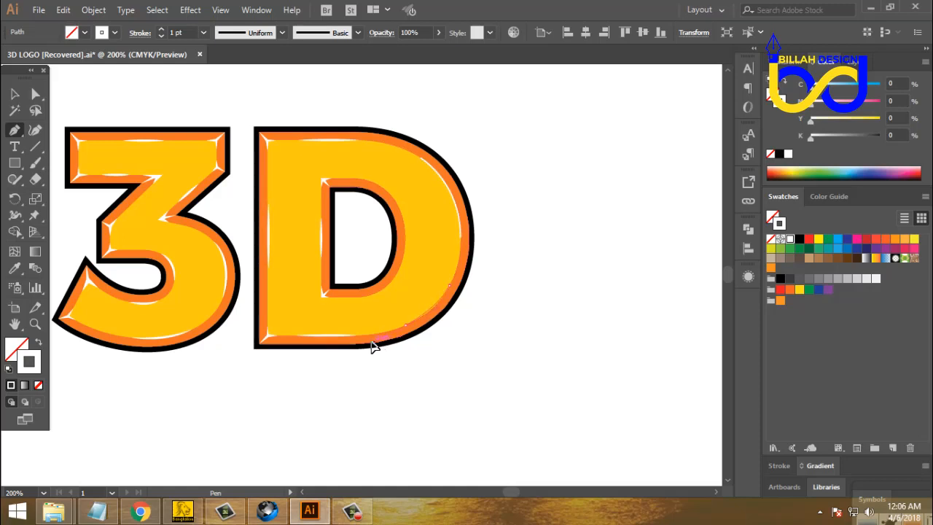
pyautogui.moveTo(371, 342); pyautogui.dragTo(369, 343)
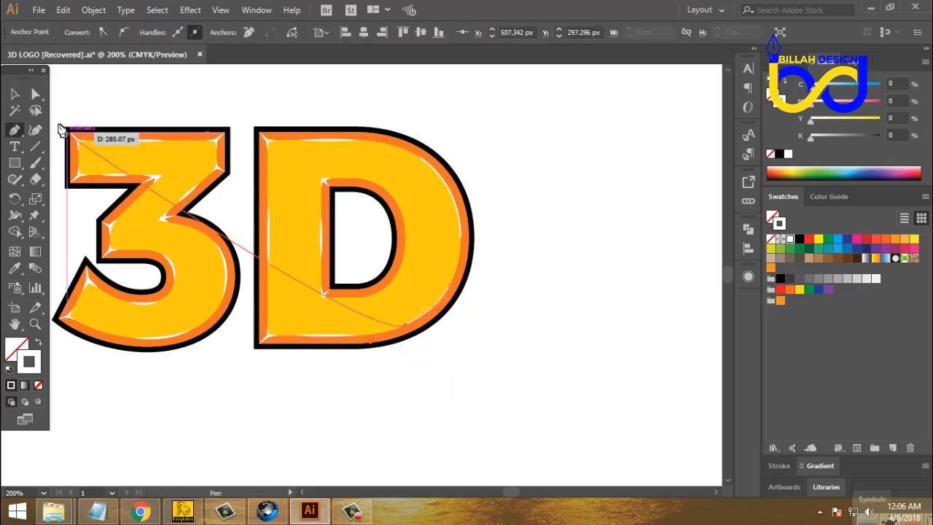
pyautogui.click(15, 94)
pyautogui.click(493, 406)
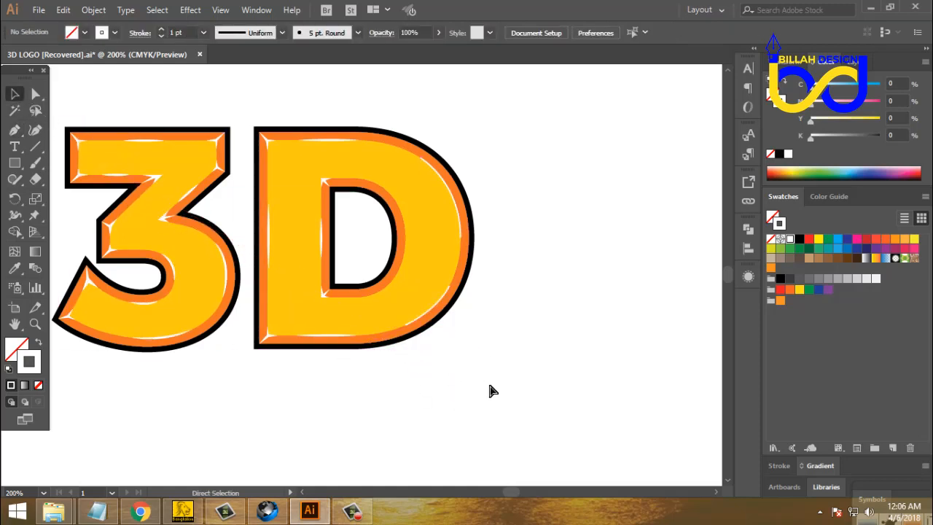
# - Draw a curved 1 pt white stroke along the upper-right bevel of the D's inner opening with the Pen tool
pyautogui.hotkey('ctrl', '=')
pyautogui.moveTo(369, 221); pyautogui.dragTo(368, 265)
pyautogui.press('p')
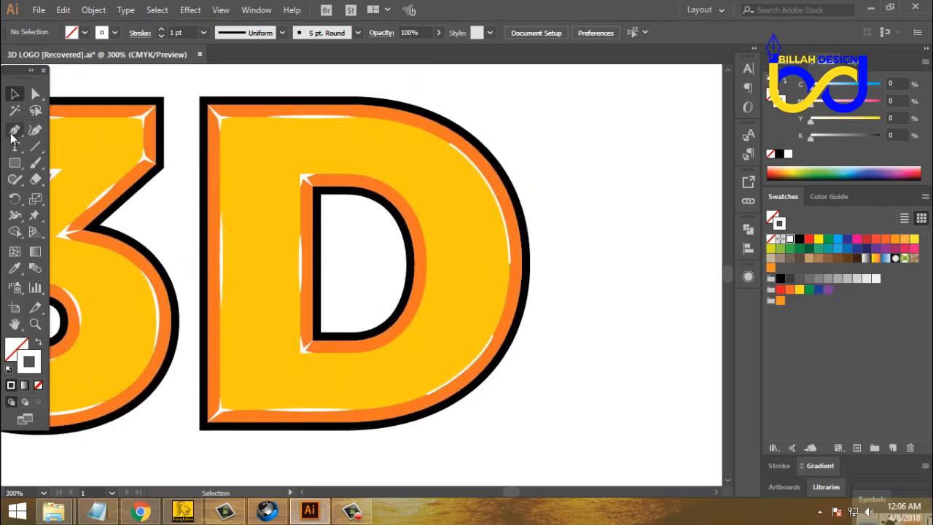
pyautogui.click(379, 180)
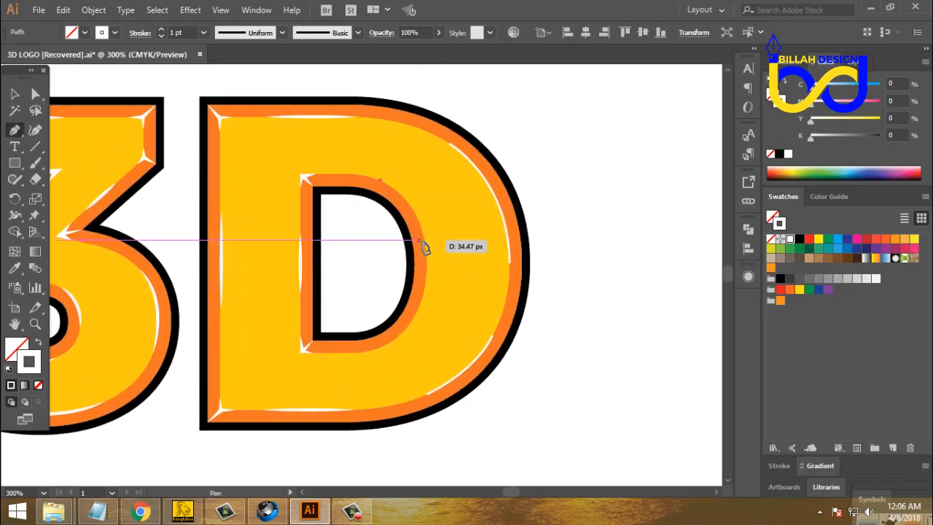
pyautogui.moveTo(426, 239); pyautogui.dragTo(431, 278)
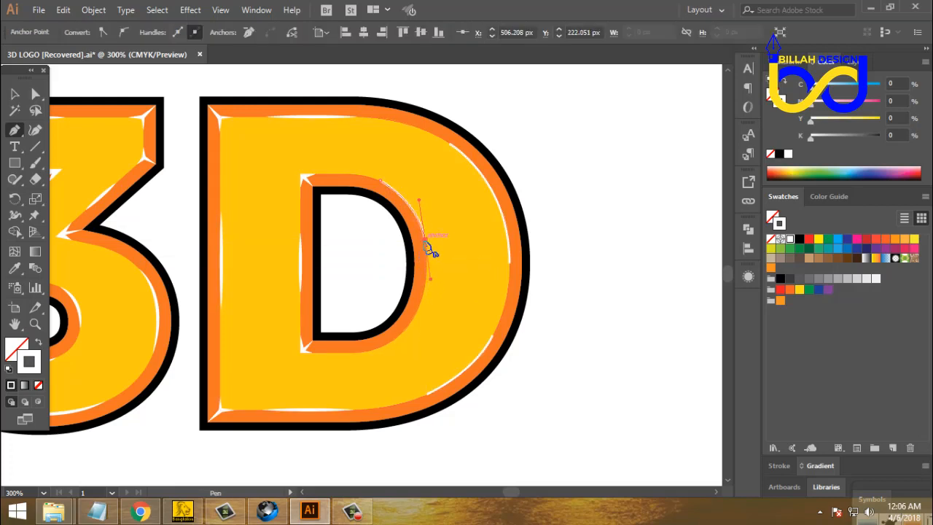
pyautogui.click(425, 239)
pyautogui.click(15, 95)
pyautogui.click(377, 256)
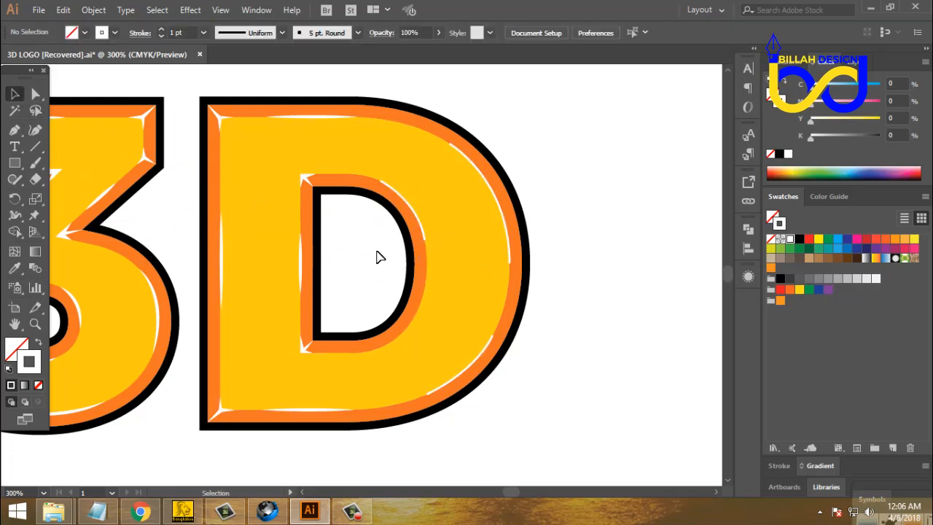
# - Draw a curved 1 pt white stroke along the lower-right bevel of the D's inner opening with the Pen tool
pyautogui.moveTo(582, 334); pyautogui.dragTo(578, 289)
pyautogui.click(15, 130)
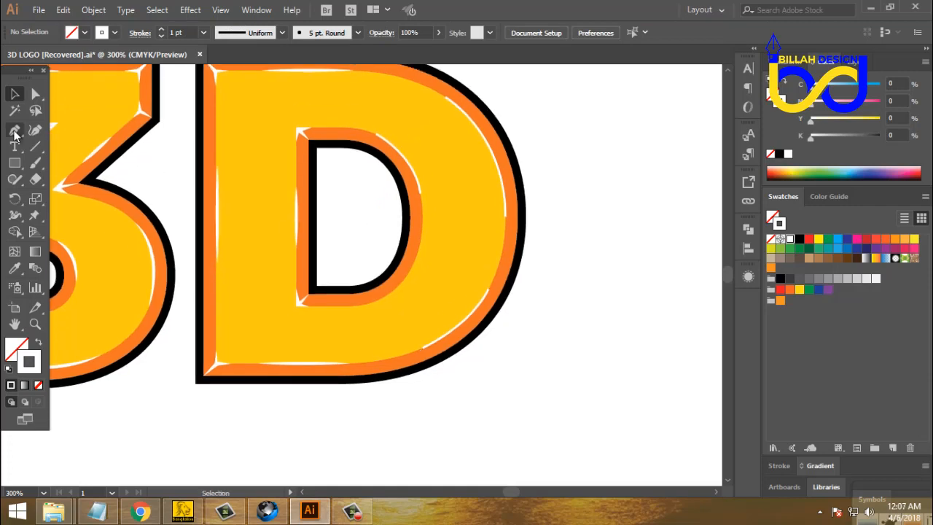
pyautogui.click(416, 255)
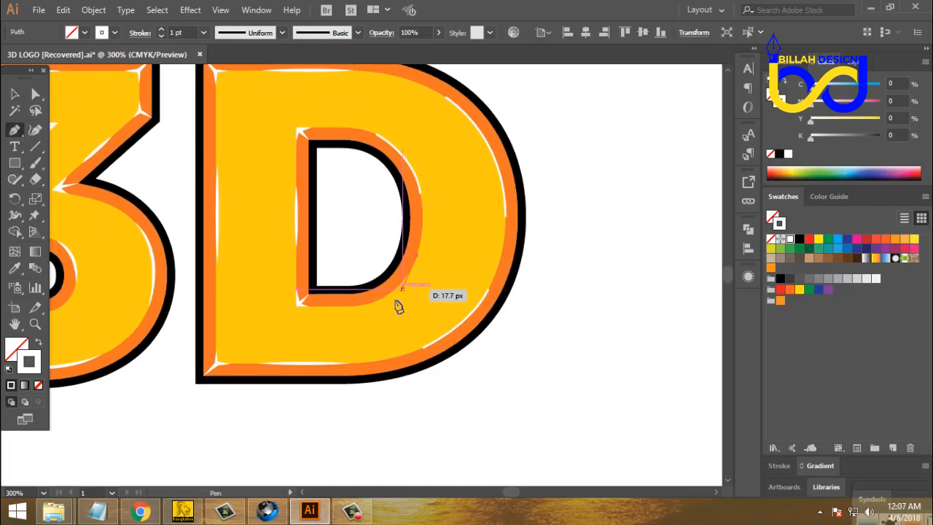
pyautogui.moveTo(380, 300); pyautogui.dragTo(355, 311)
pyautogui.click(15, 95)
pyautogui.click(576, 321)
# - Give the D's four curved white strokes a 1.5 pt weight and the width profile that tapers at both ends
pyautogui.moveTo(576, 326); pyautogui.dragTo(575, 333)
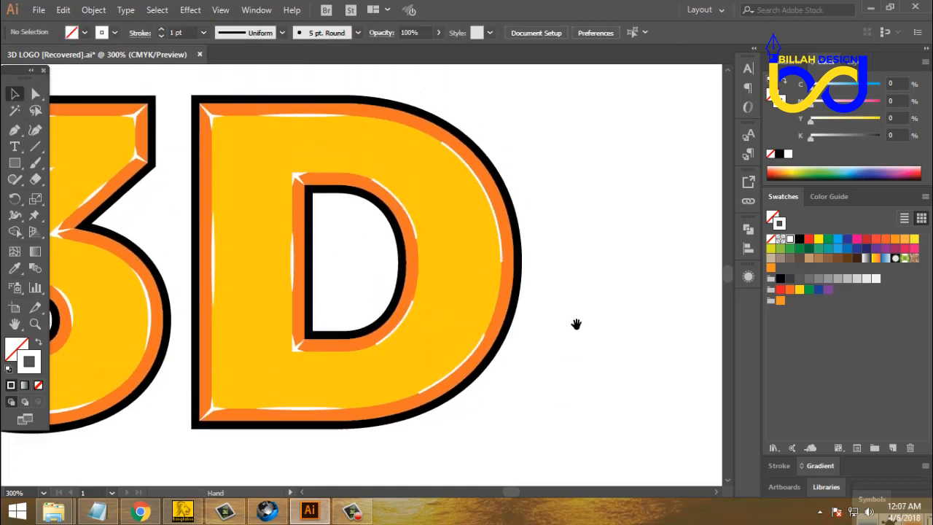
pyautogui.click(462, 358)
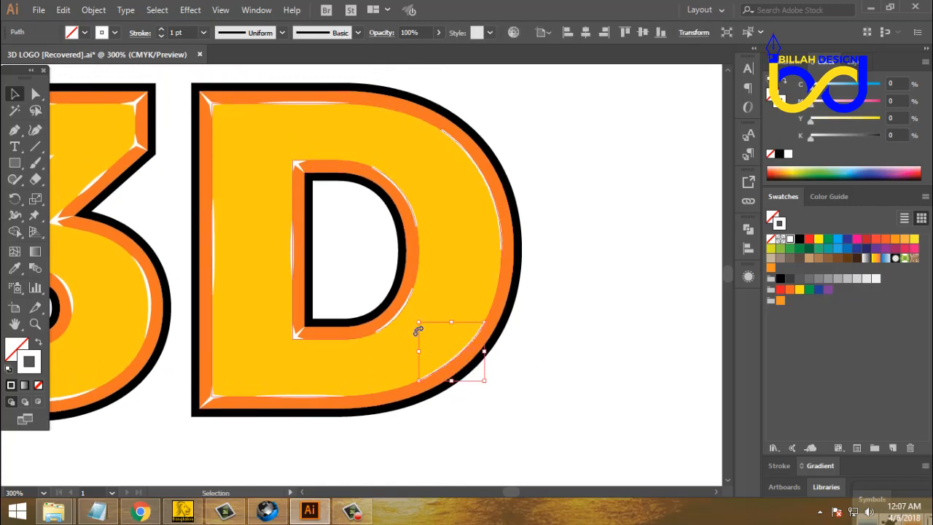
pyautogui.keyDown('shift'); pyautogui.click(411, 205); pyautogui.keyUp('shift')
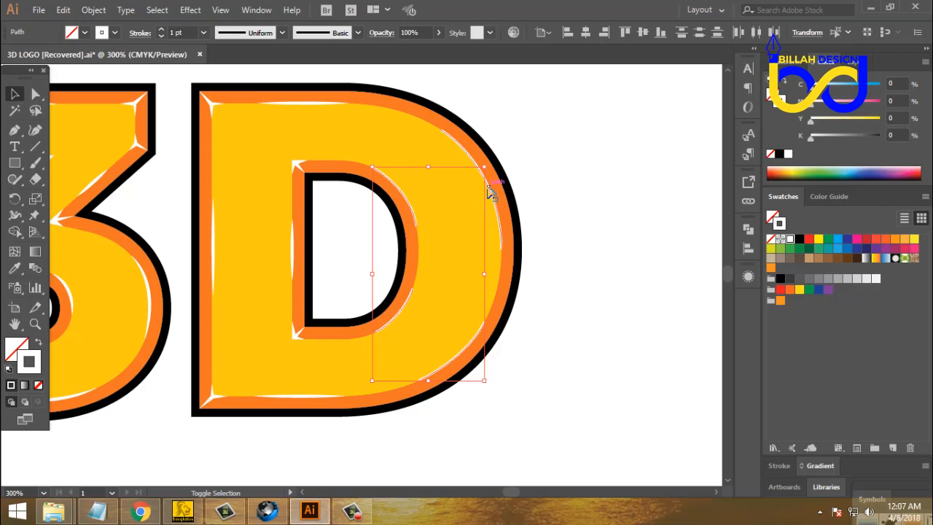
pyautogui.keyDown('shift'); pyautogui.click(490, 191); pyautogui.keyUp('shift')
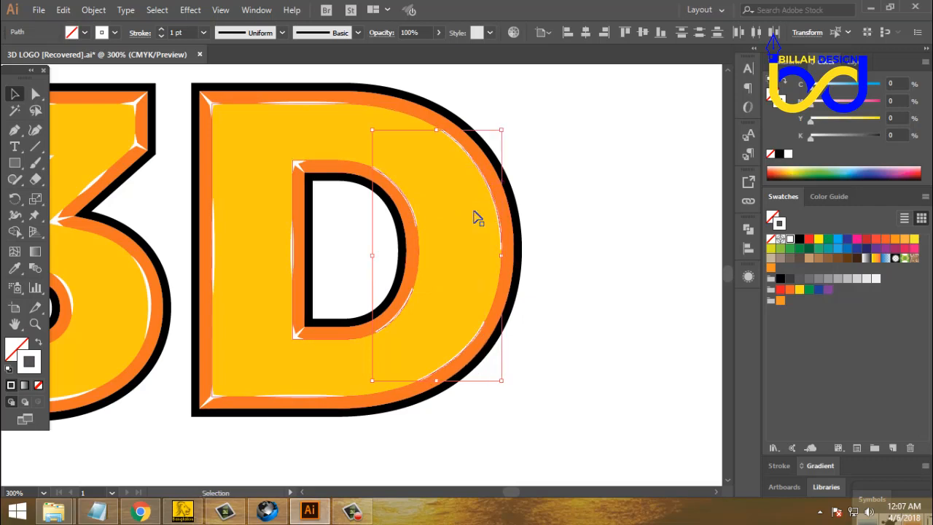
pyautogui.click(18, 268)
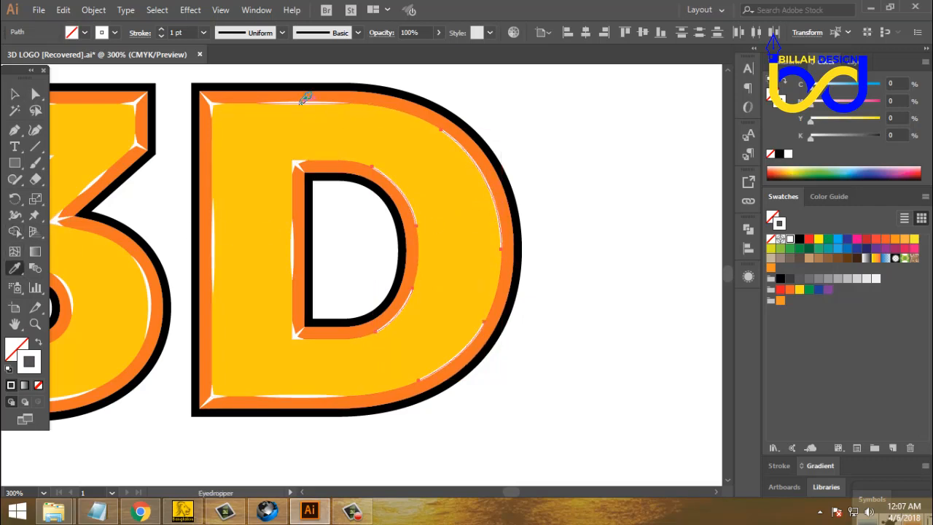
pyautogui.click(227, 34)
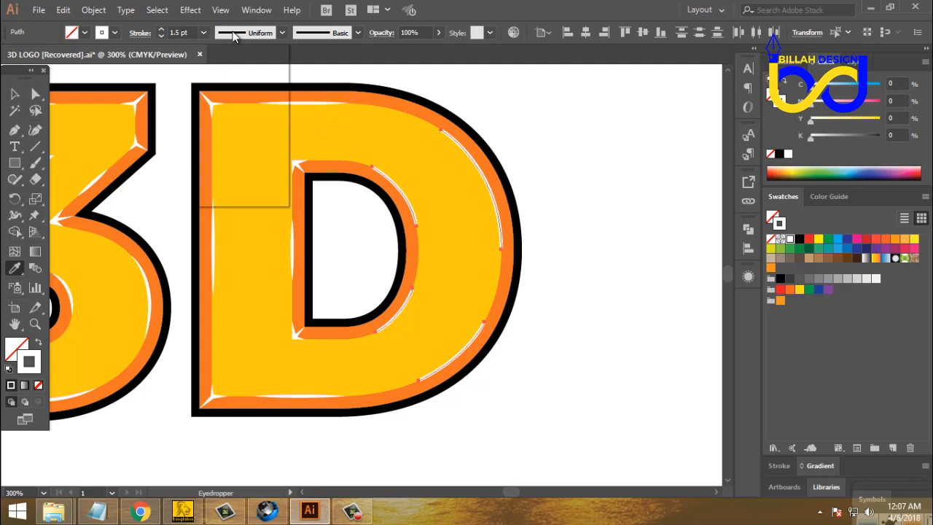
pyautogui.click(248, 77)
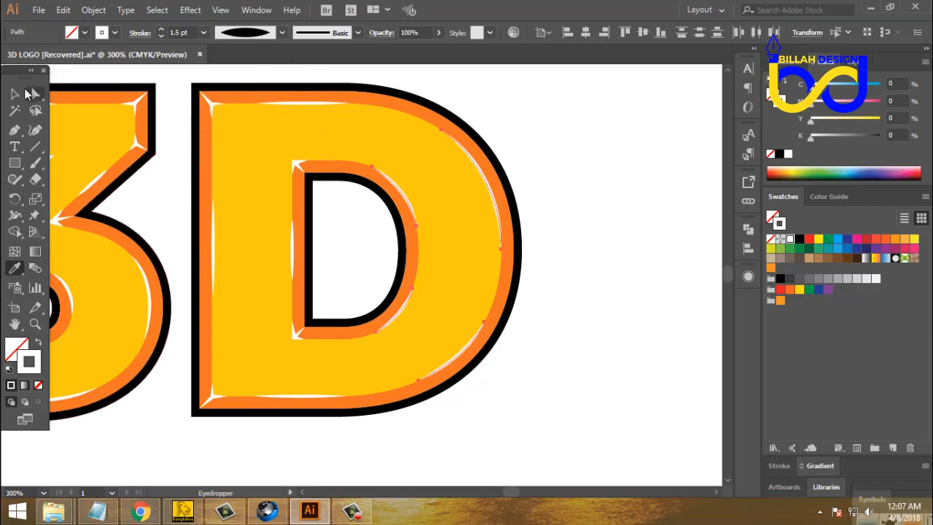
pyautogui.press('v')
pyautogui.click(583, 370)
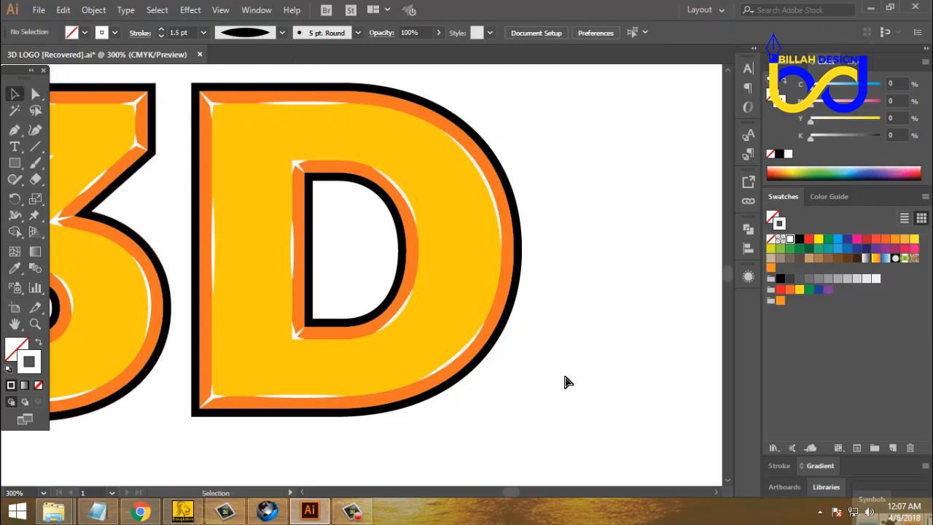
# - Enlarge the complete 3D lettering to span most of the artboard's width and deselect it
pyautogui.hotkey('ctrl', '-')
pyautogui.hotkey('ctrl', '-')
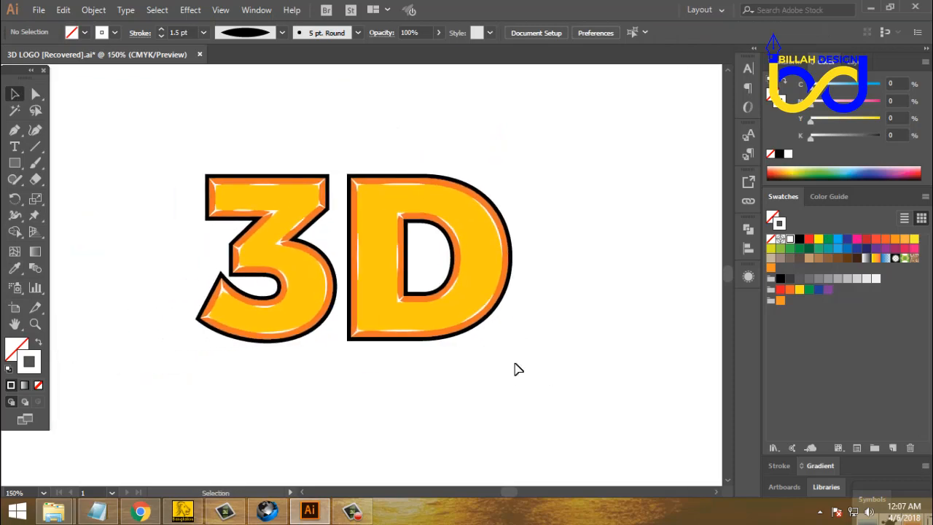
pyautogui.hotkey('ctrl', '-')
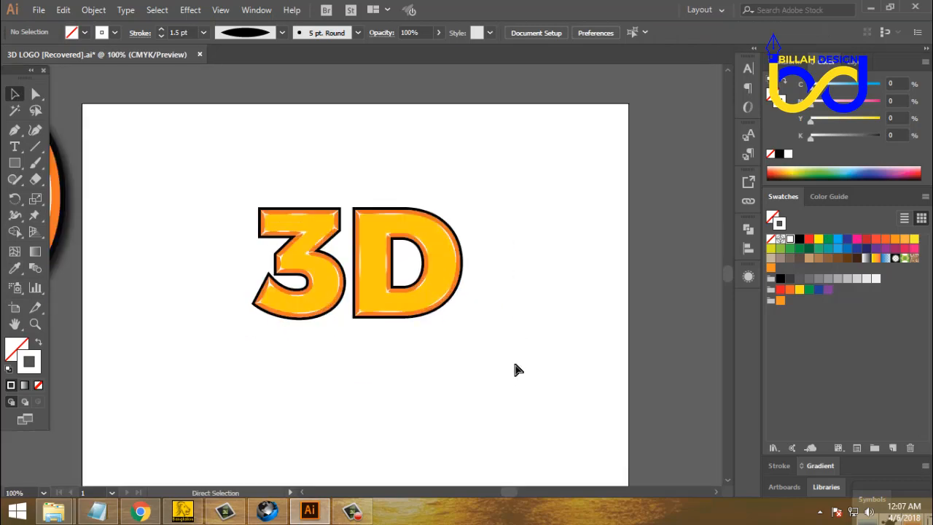
pyautogui.hotkey('ctrl', '-')
pyautogui.hotkey('ctrl', '-')
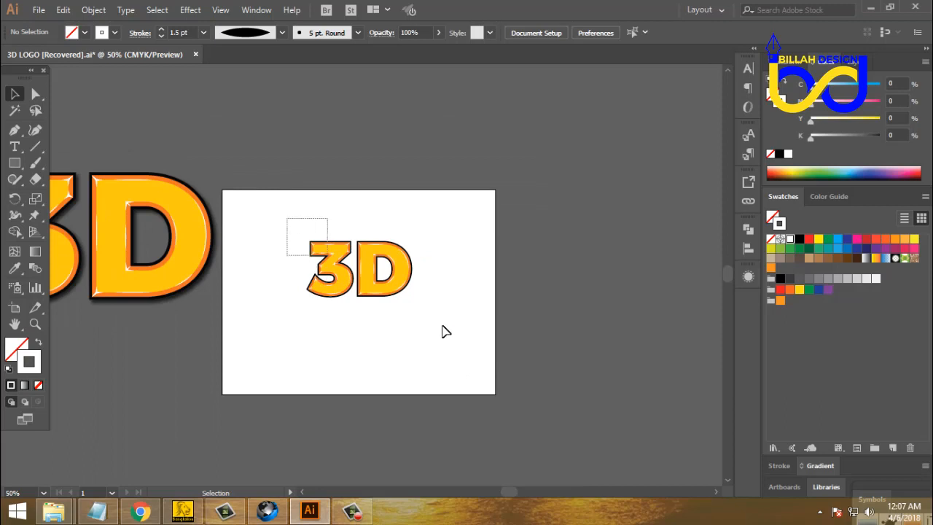
pyautogui.moveTo(446, 331); pyautogui.dragTo(462, 293)
pyautogui.click(463, 363)
# - Compare the edges of the enlarged 3D lettering on the artboard with the shadowed reference lettering beside it
pyautogui.hotkey('ctrl', '+')
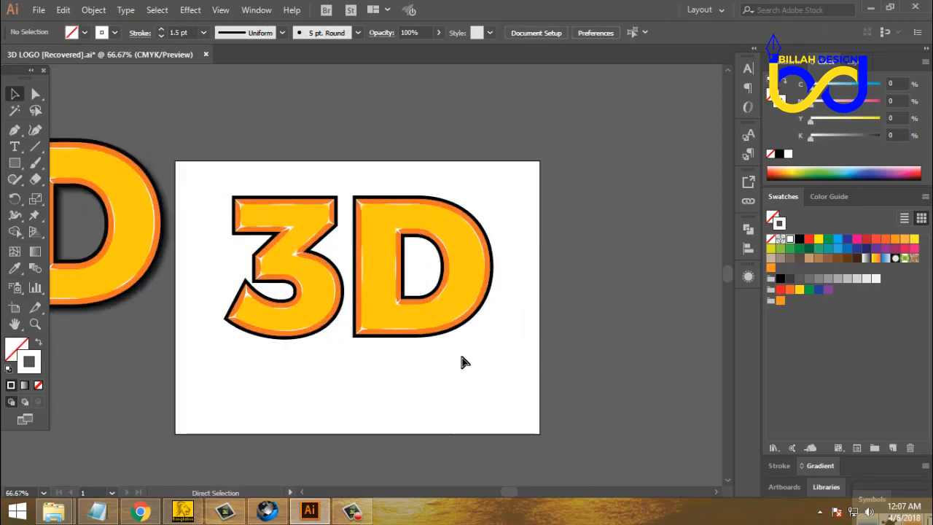
pyautogui.moveTo(327, 369); pyautogui.dragTo(381, 373)
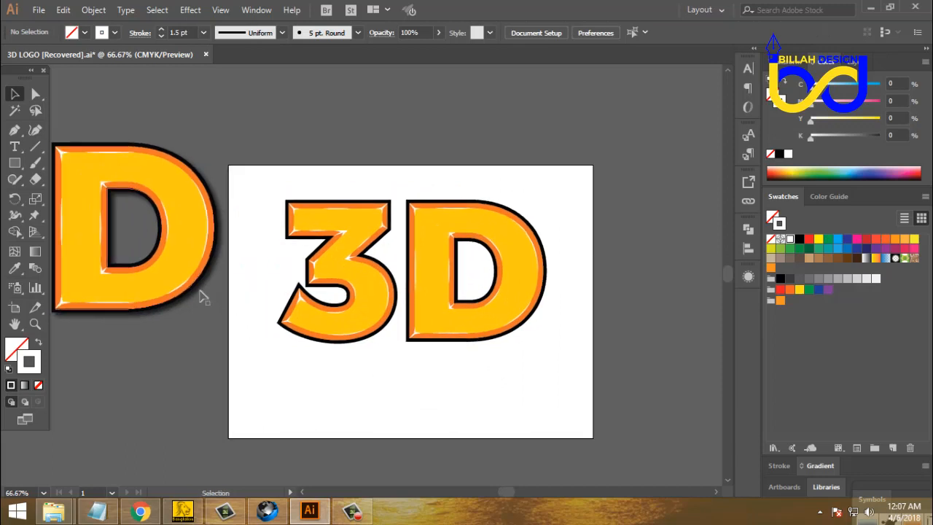
pyautogui.click(204, 300)
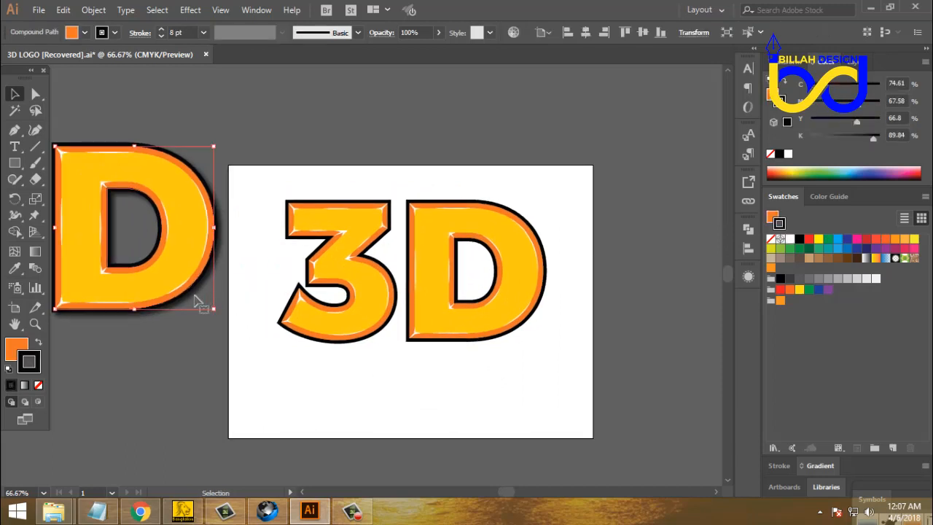
pyautogui.click(431, 401)
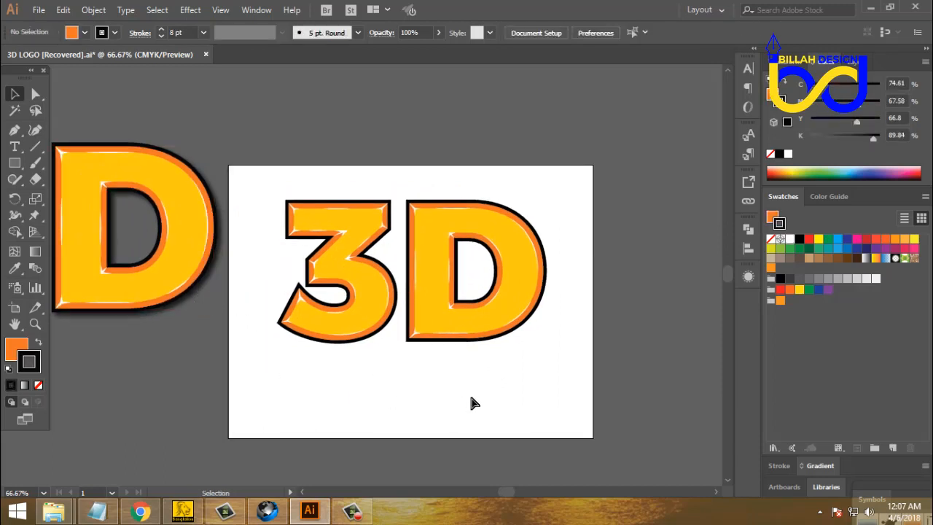
pyautogui.hotkey('ctrl', '+')
pyautogui.moveTo(564, 410); pyautogui.dragTo(541, 391)
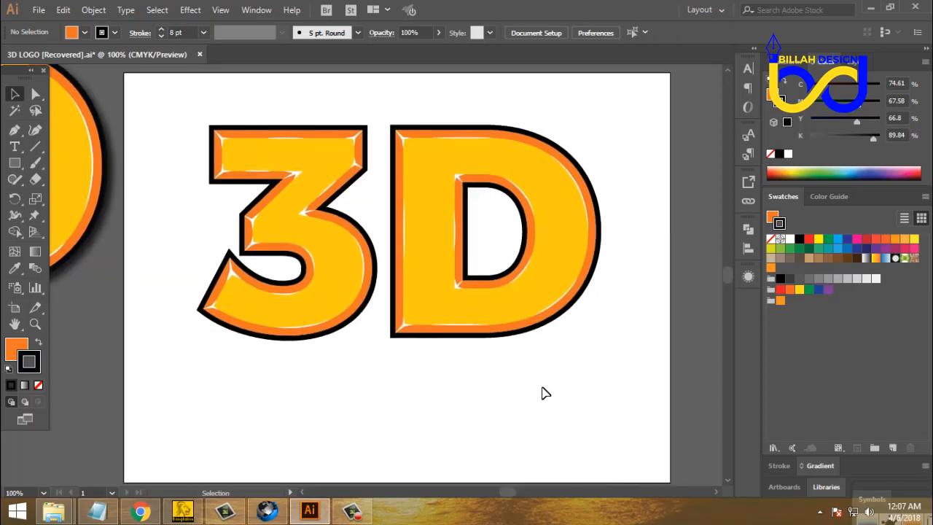
pyautogui.hotkey('ctrl', '-')
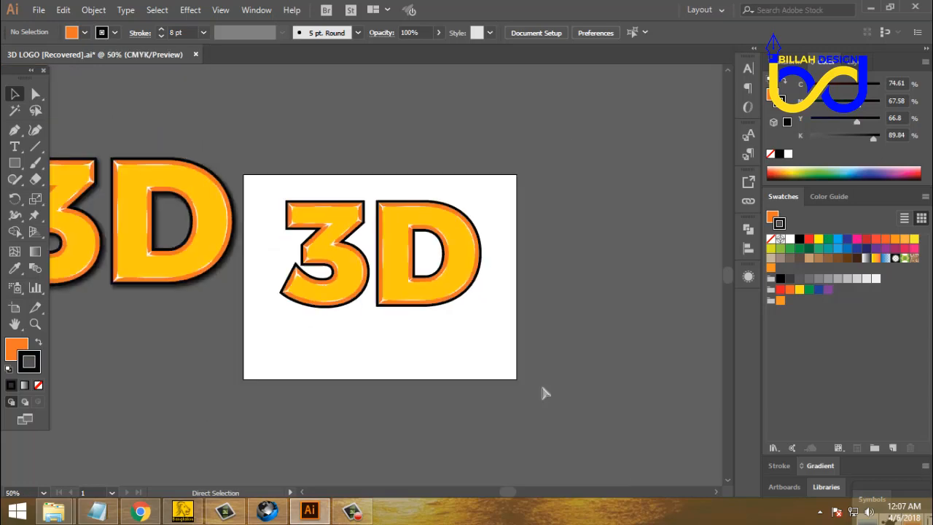
pyautogui.moveTo(521, 381); pyautogui.dragTo(519, 386)
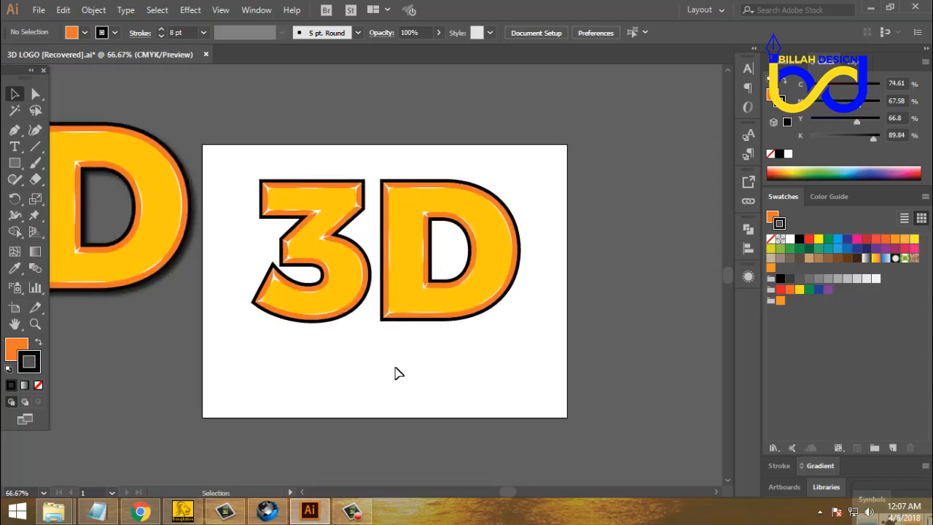
pyautogui.hotkey('ctrl', '+')
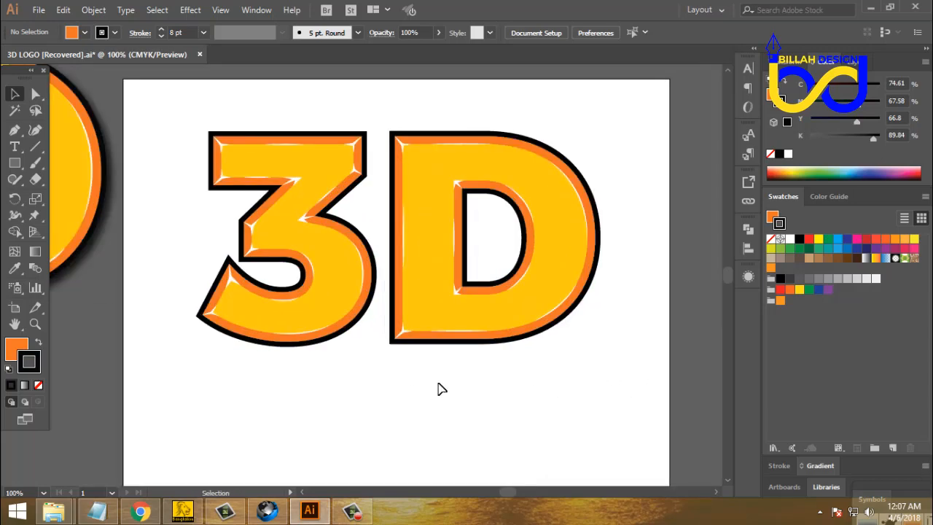
# - Apply a black Multiply drop shadow to the black backing shapes of both characters: 75% opacity, 7 px X and Y offsets, 5 px blur
pyautogui.click(318, 346)
pyautogui.keyDown('shift'); pyautogui.click(394, 348); pyautogui.keyUp('shift')
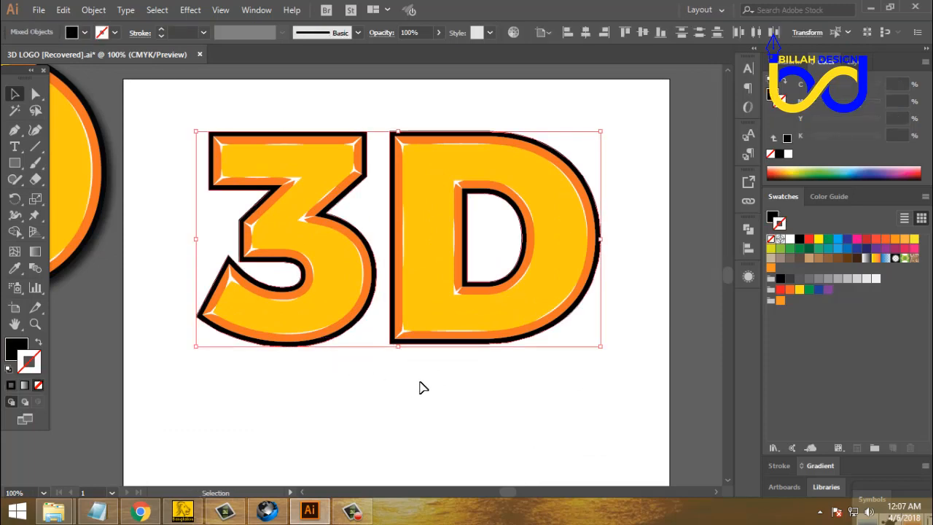
pyautogui.hotkey('ctrl', 'shift', 'b')
pyautogui.moveTo(520, 380); pyautogui.dragTo(521, 384)
pyautogui.hotkey('ctrl', 'shift', 'b')
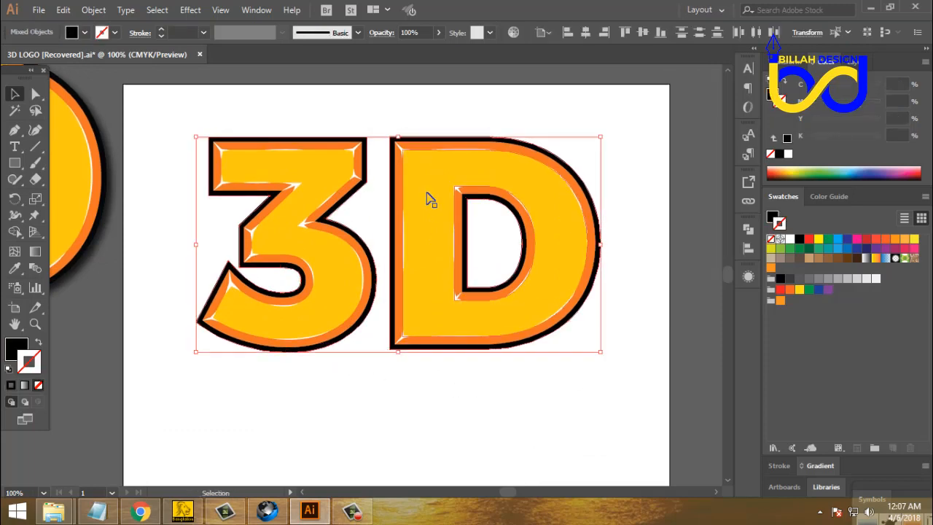
pyautogui.click(185, 11)
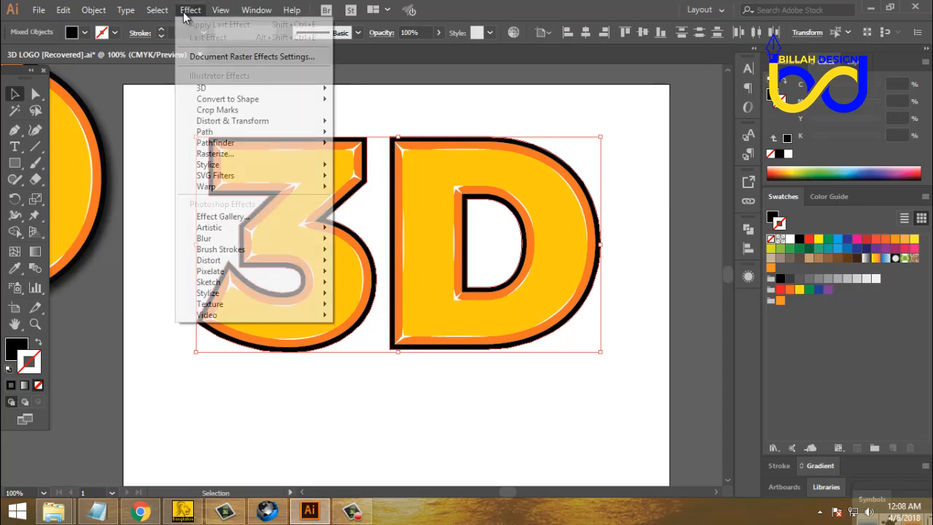
pyautogui.moveTo(248, 165)
pyautogui.click(368, 167)
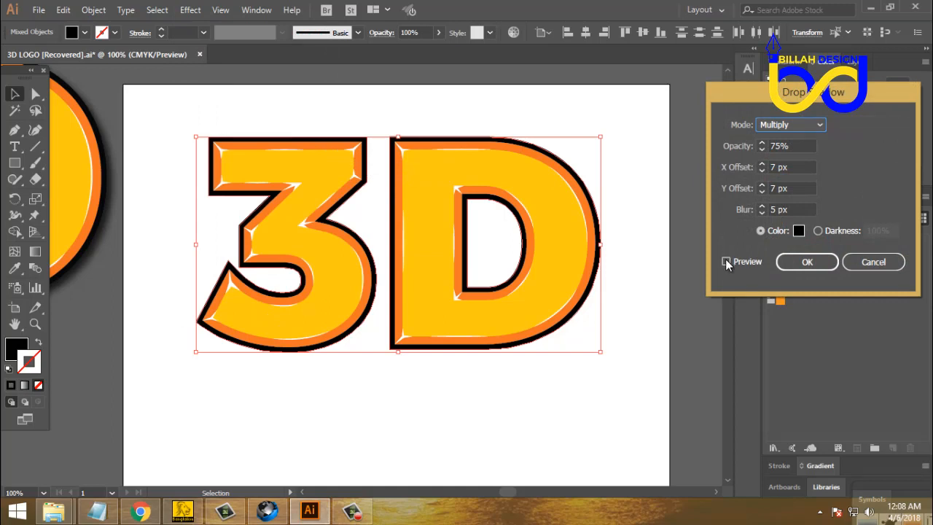
pyautogui.click(726, 261)
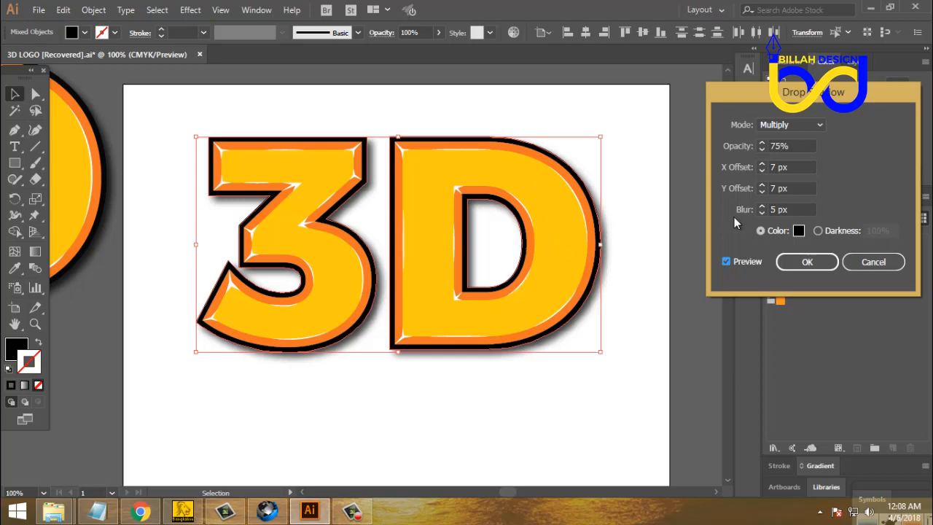
pyautogui.click(807, 264)
pyautogui.click(667, 339)
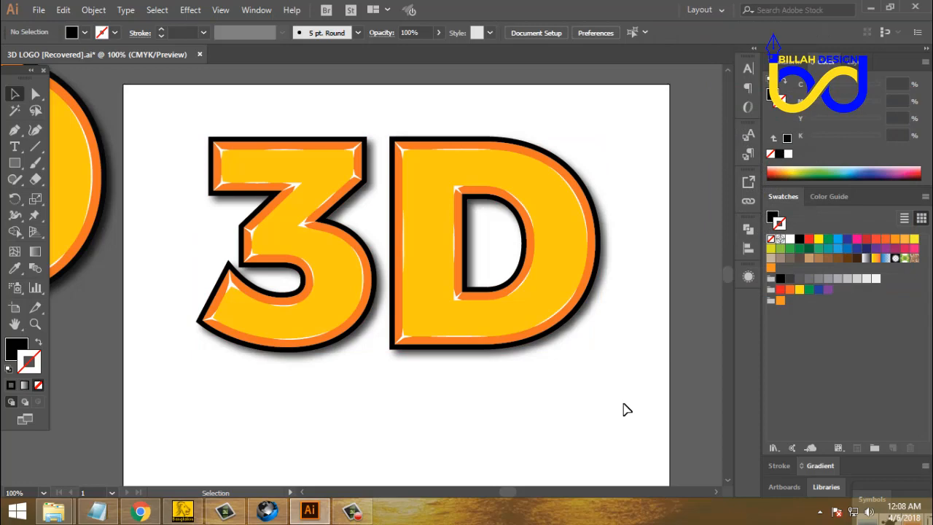
# - Delete the complete reference 3D lettering beside the artboard
pyautogui.hotkey('ctrl', '-')
pyautogui.hotkey('ctrl', '-')
pyautogui.hotkey('ctrl', '+')
pyautogui.moveTo(212, 342); pyautogui.dragTo(337, 342)
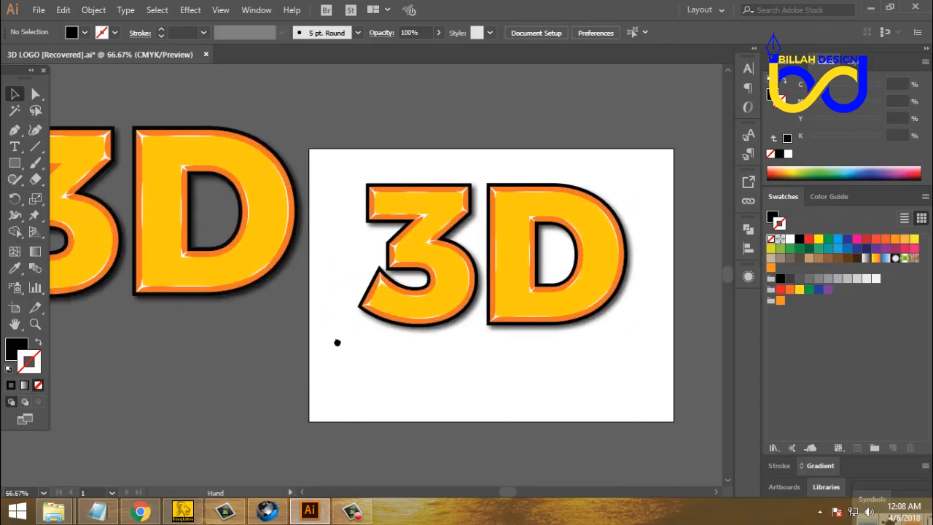
pyautogui.moveTo(329, 124); pyautogui.dragTo(103, 345)
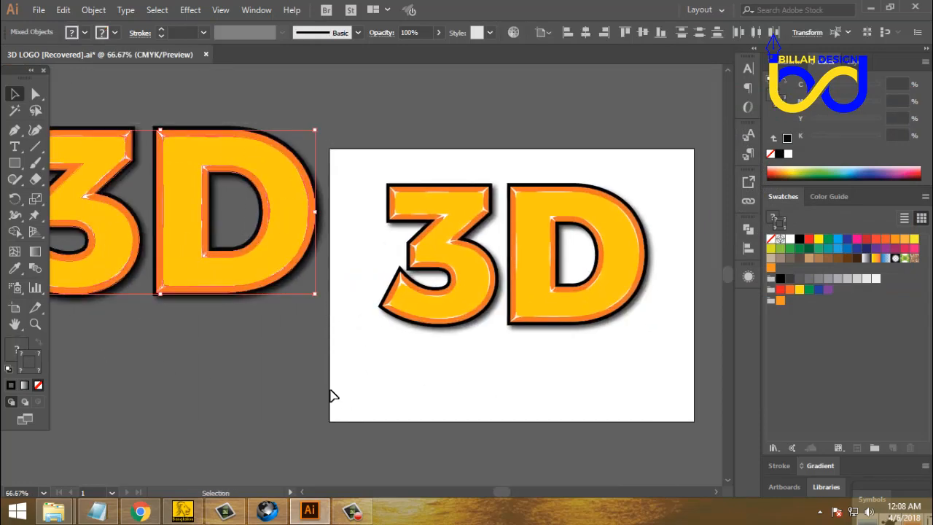
pyautogui.moveTo(246, 373); pyautogui.dragTo(378, 381)
pyautogui.click(104, 150)
pyautogui.moveTo(113, 125); pyautogui.dragTo(459, 342)
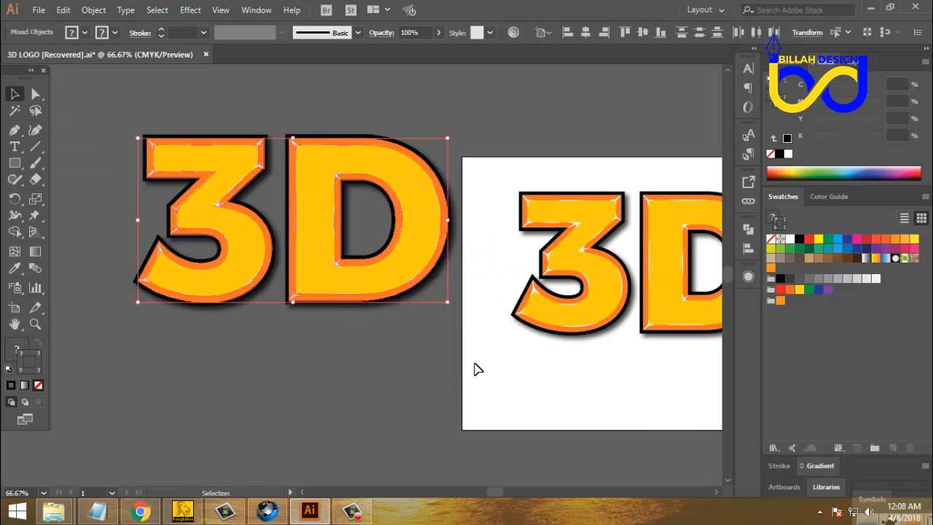
pyautogui.press('Delete')
# - Inspect the finished shadowed 3D lettering on the artboard, both close up and as a whole
pyautogui.moveTo(627, 377); pyautogui.dragTo(372, 375)
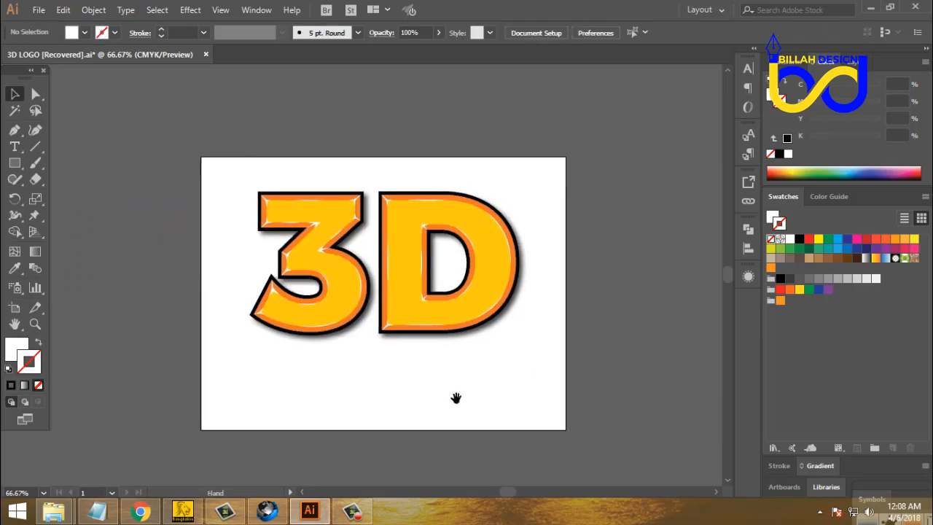
pyautogui.hotkey('ctrl', '1')
pyautogui.moveTo(519, 402); pyautogui.dragTo(530, 385)
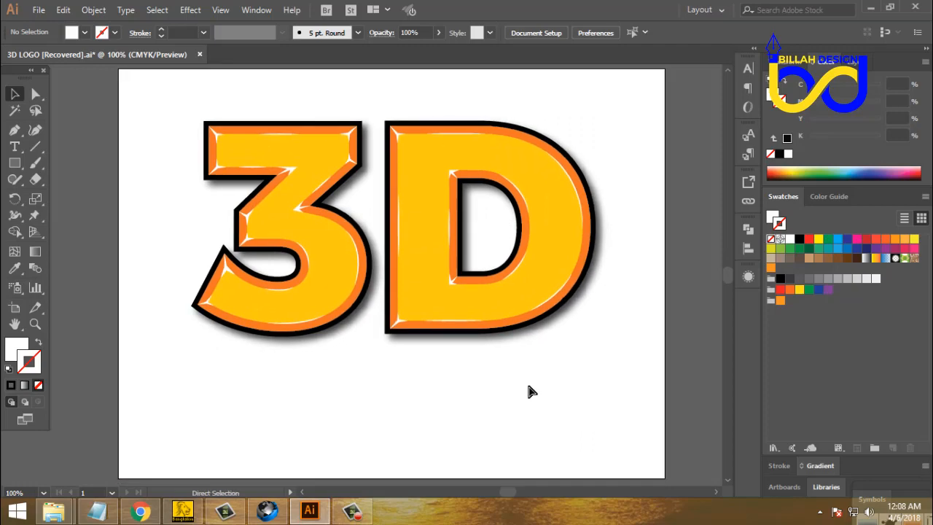
pyautogui.hotkey('ctrl', '=')
pyautogui.hotkey('ctrl', '-')
pyautogui.hotkey('ctrl', '-')
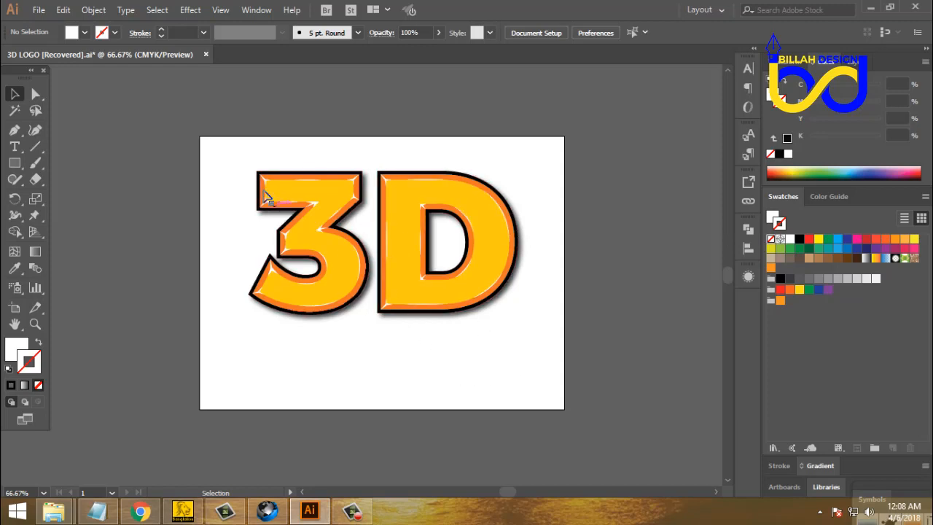
pyautogui.moveTo(226, 149); pyautogui.dragTo(528, 344)
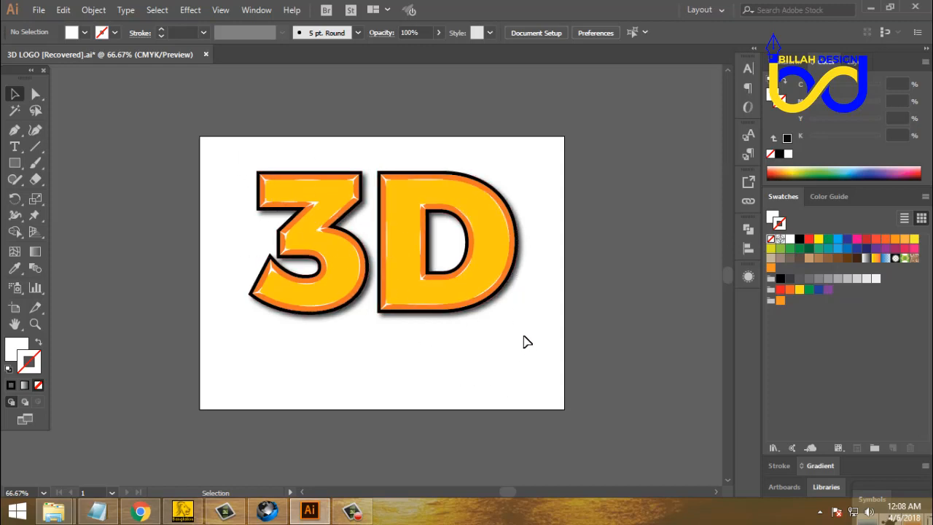